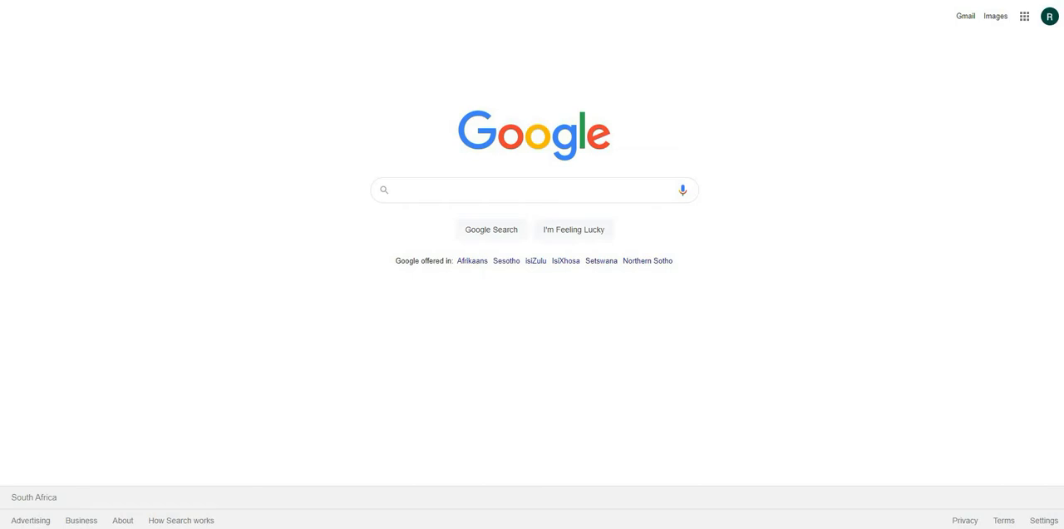
Search the web for EPARCEL.CO.ZA and open the eParcel.co.za eCommerce and Courier site.
click(388, 189)
text(EP)
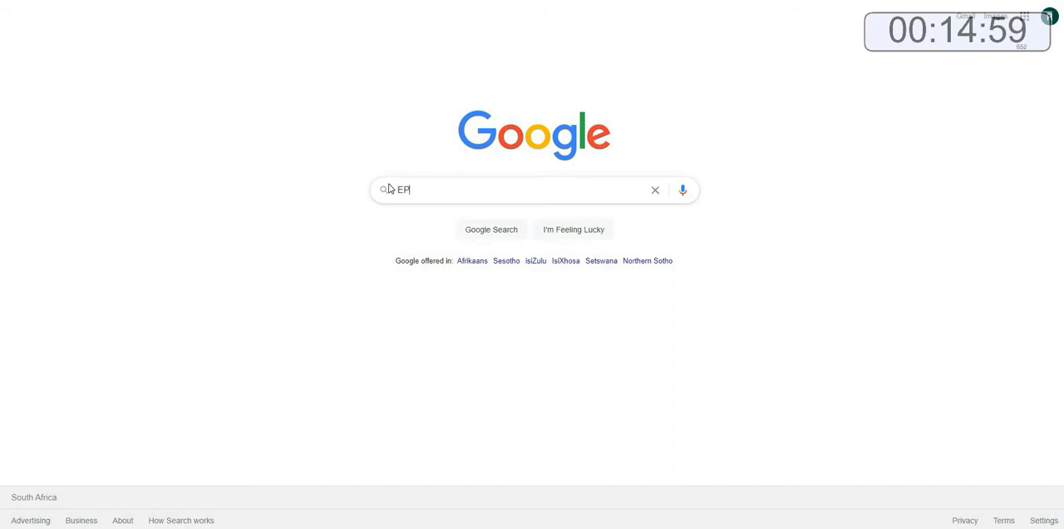
text(ARCEL.CO.ZA)
key(Return)
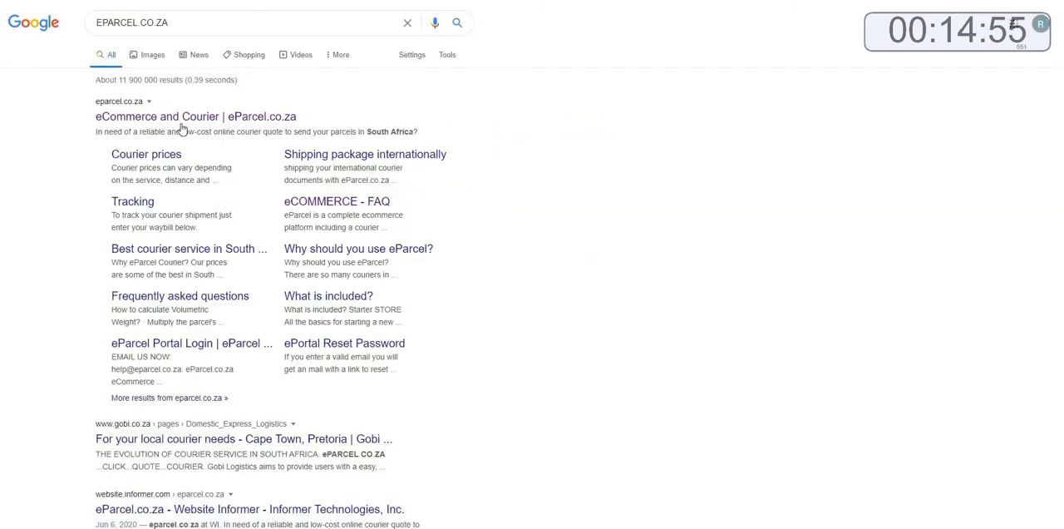
click(177, 121)
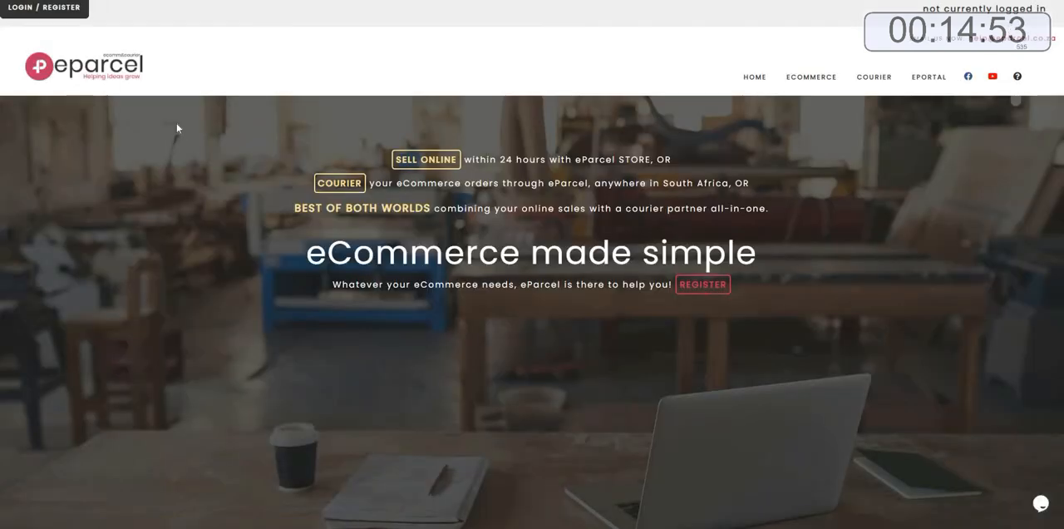
Go to registration and start the free 14-day trial for an online store.
click(702, 284)
click(448, 327)
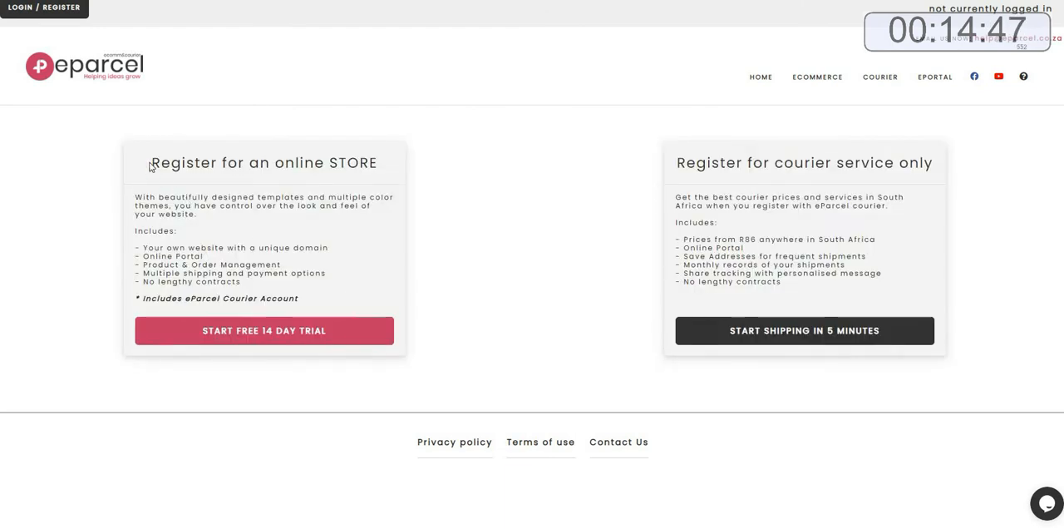
drag(151, 164, 388, 165)
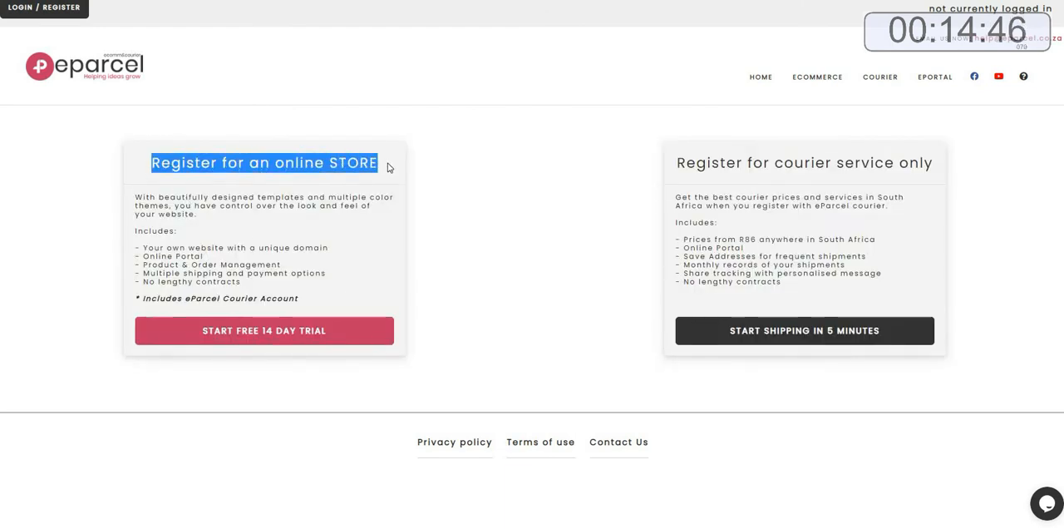
click(272, 332)
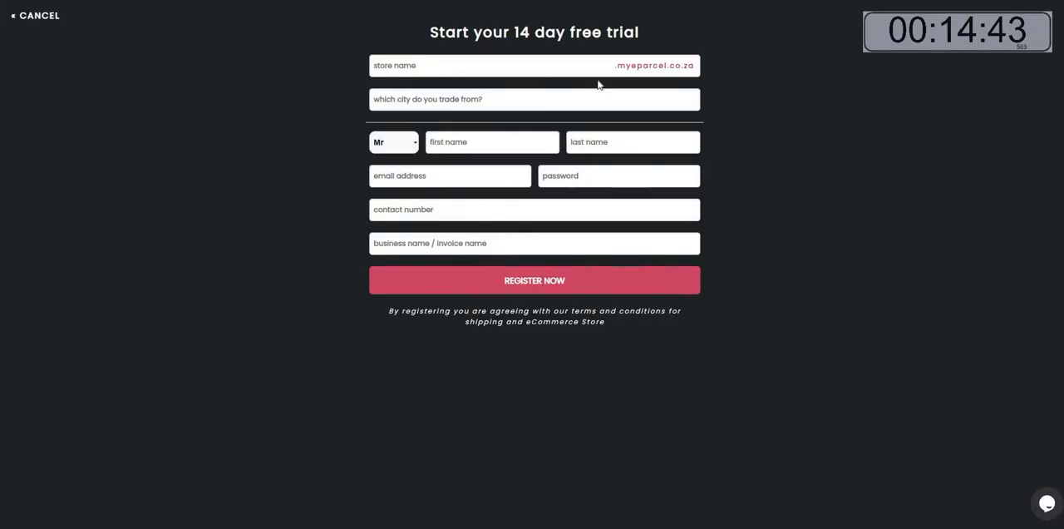
Enter the store name GO RUN and the trading city CAPE TOWN in the trial form.
click(594, 71)
text(GO)
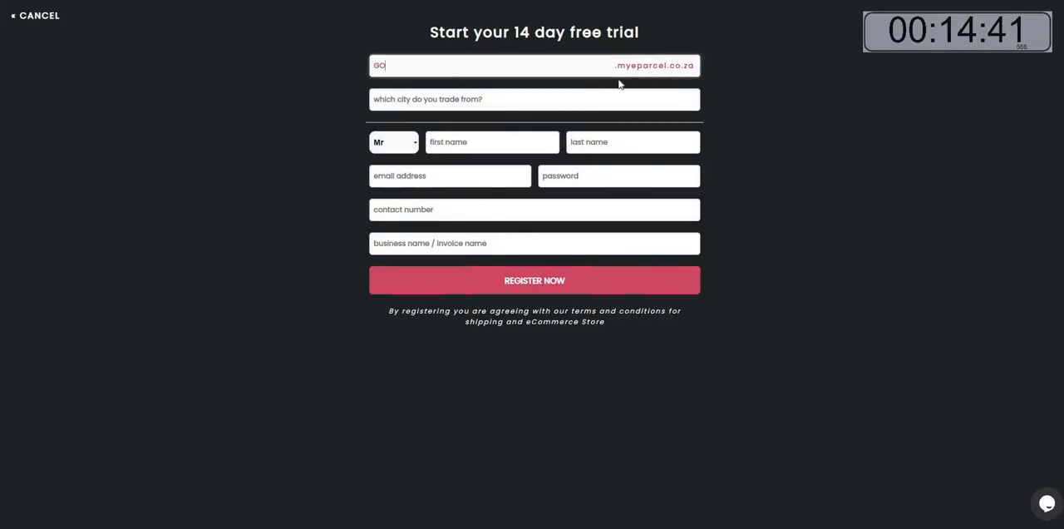
text( RUN)
key(Tab)
text(C)
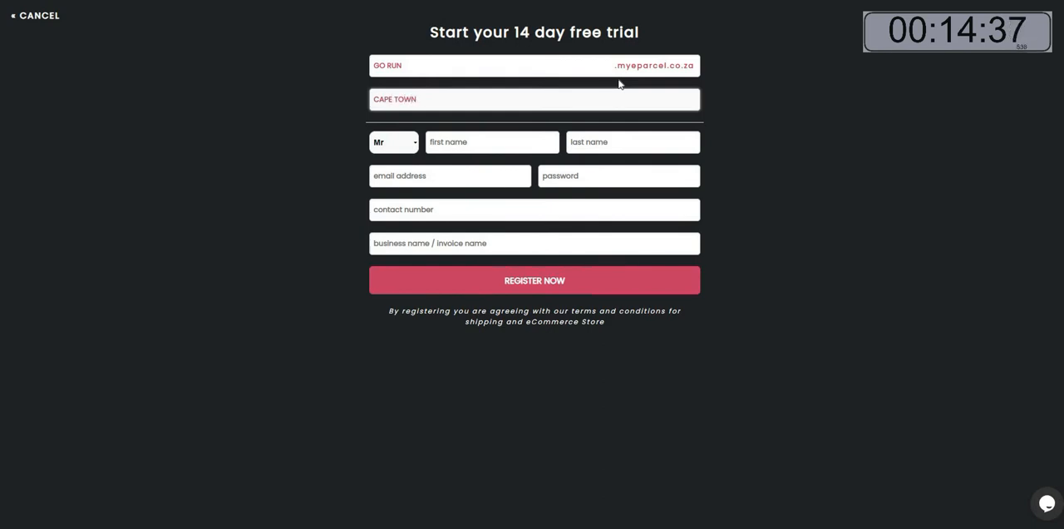
key(Tab)
key(Tab)
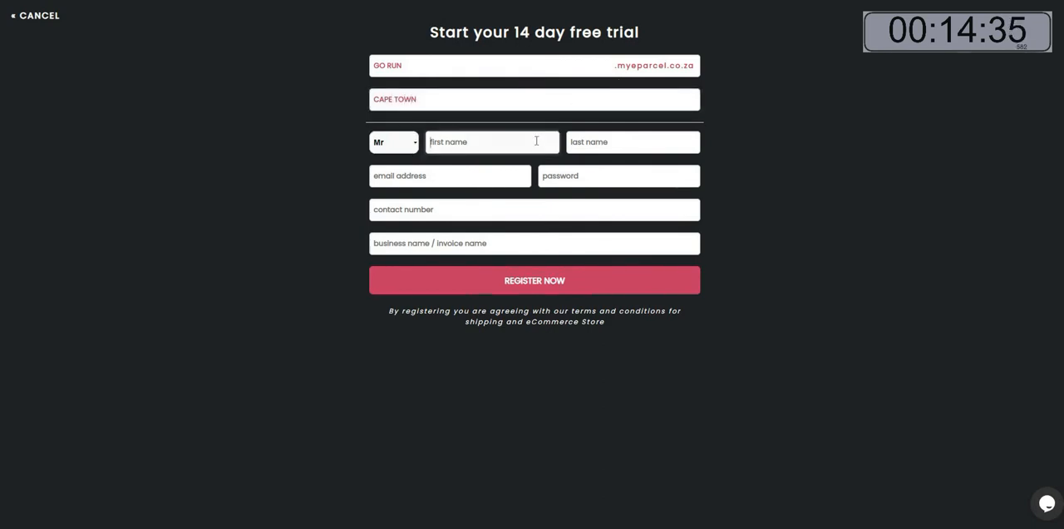
Fill in the contact's first name, last name and e-mail address.
text(SPIDER)
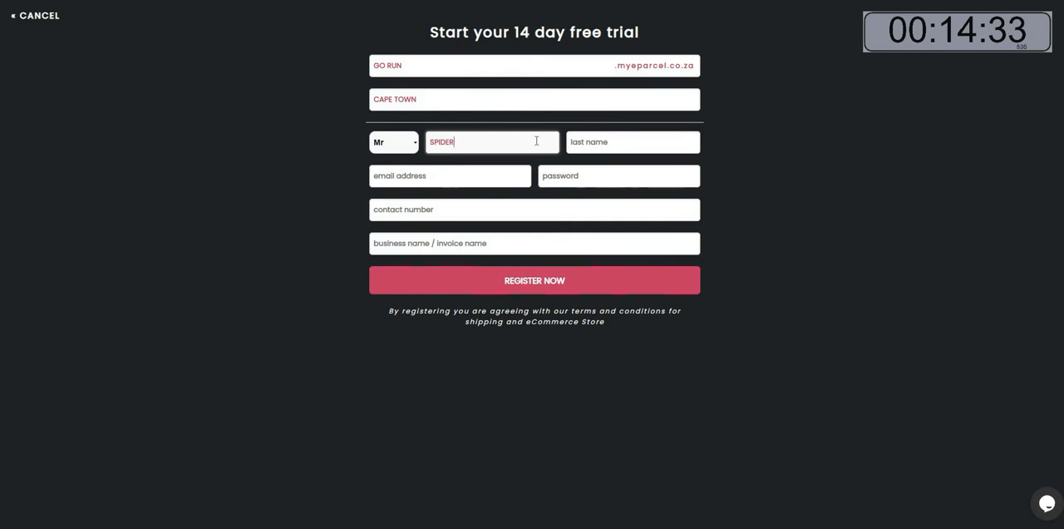
key(Tab)
text(MAN)
key(Tab)
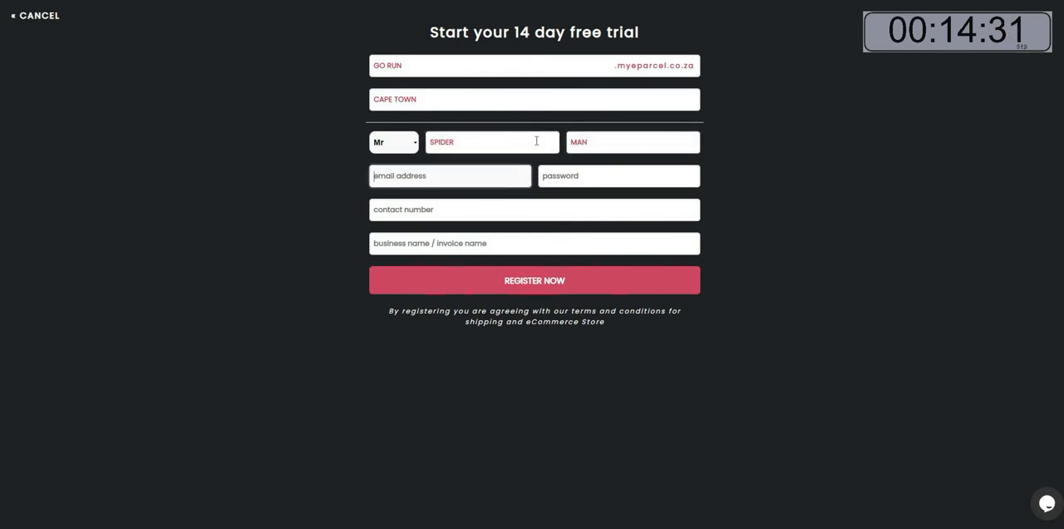
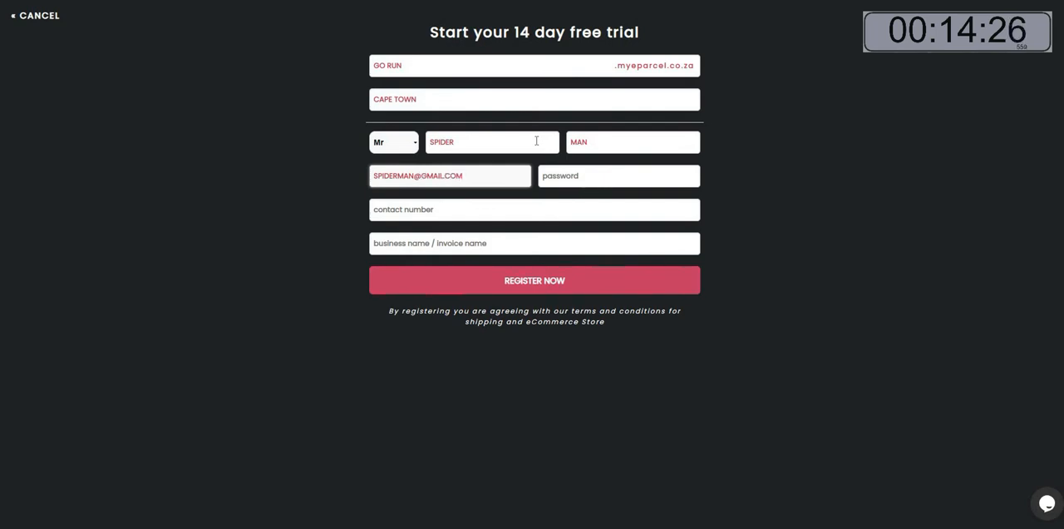
Enter the account password and the contact number.
key(Tab)
text(s)
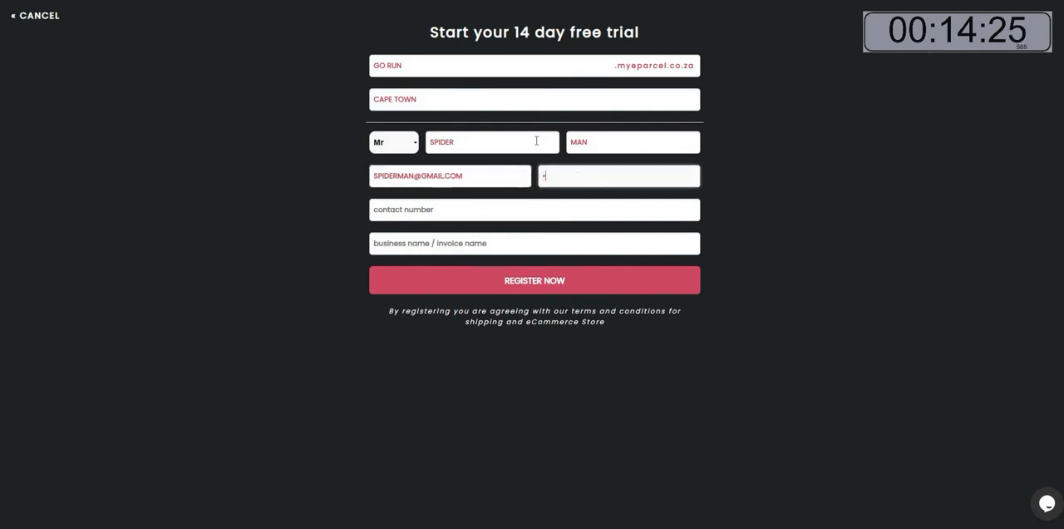
key(Tab)
text(0123)
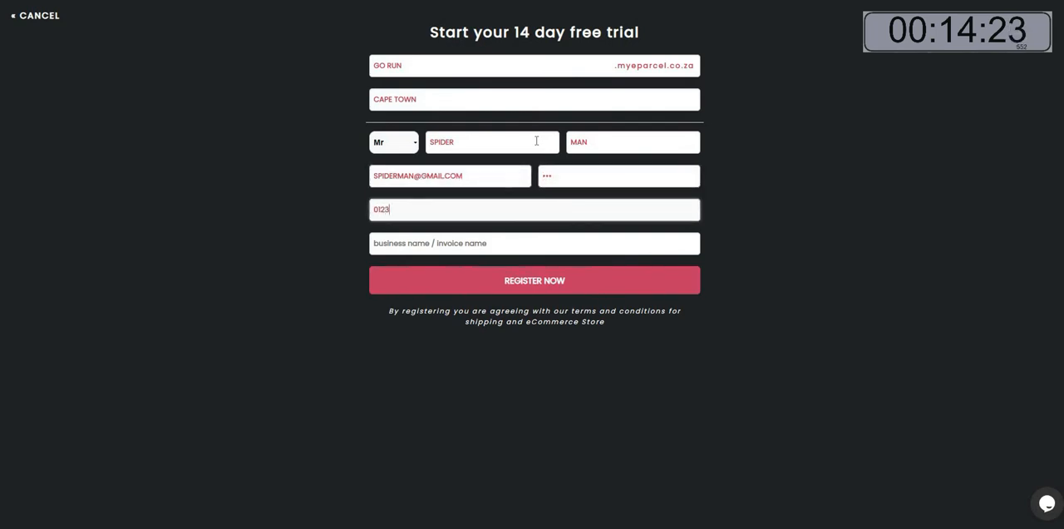
Set the business name to GO RUN and submit the registration.
key(Tab)
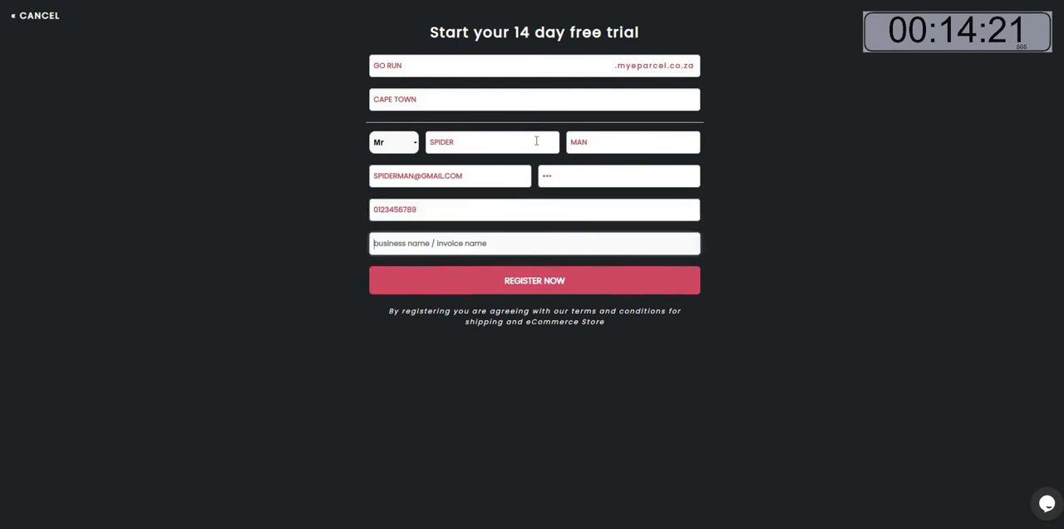
text(GO RUN)
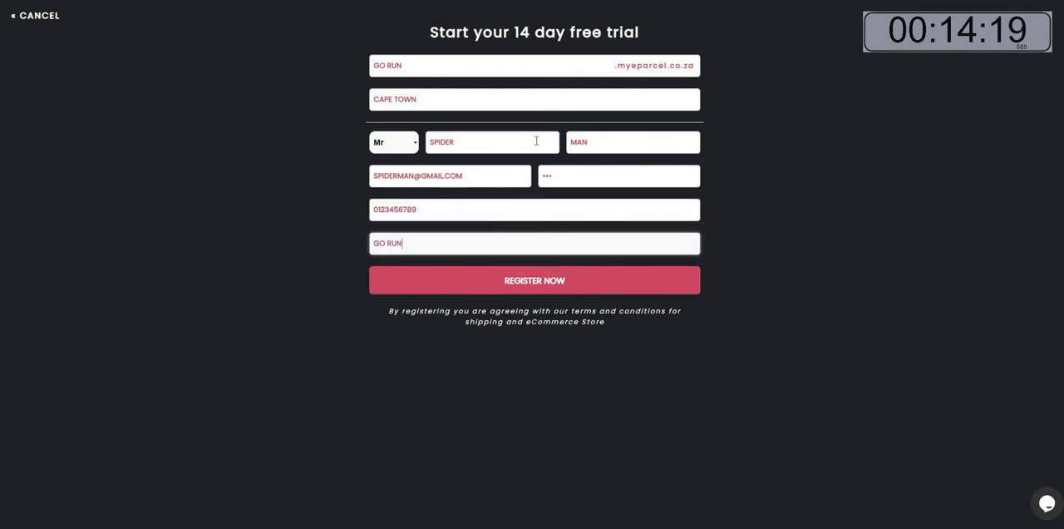
click(542, 281)
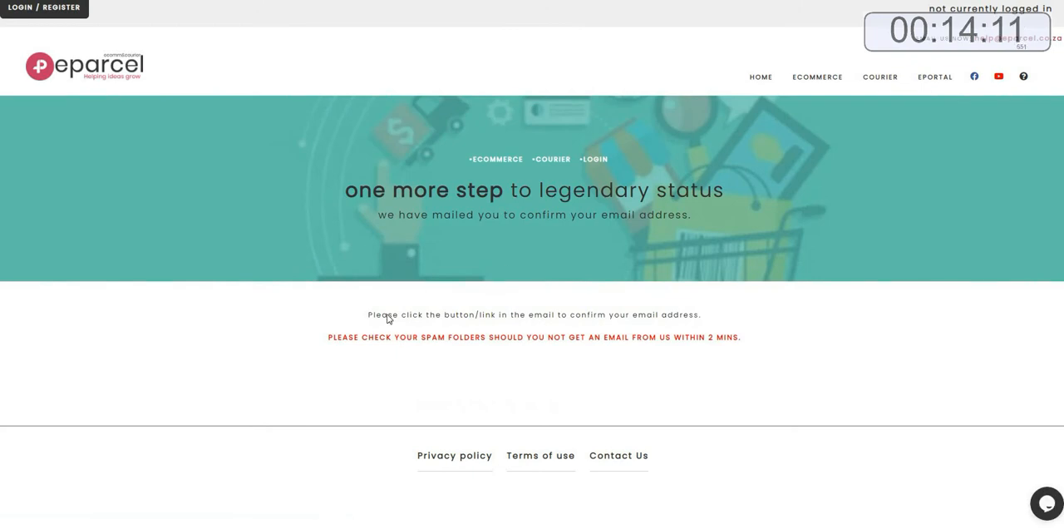
Open the login page and sign in with the account e-mail and password.
drag(364, 319, 710, 322)
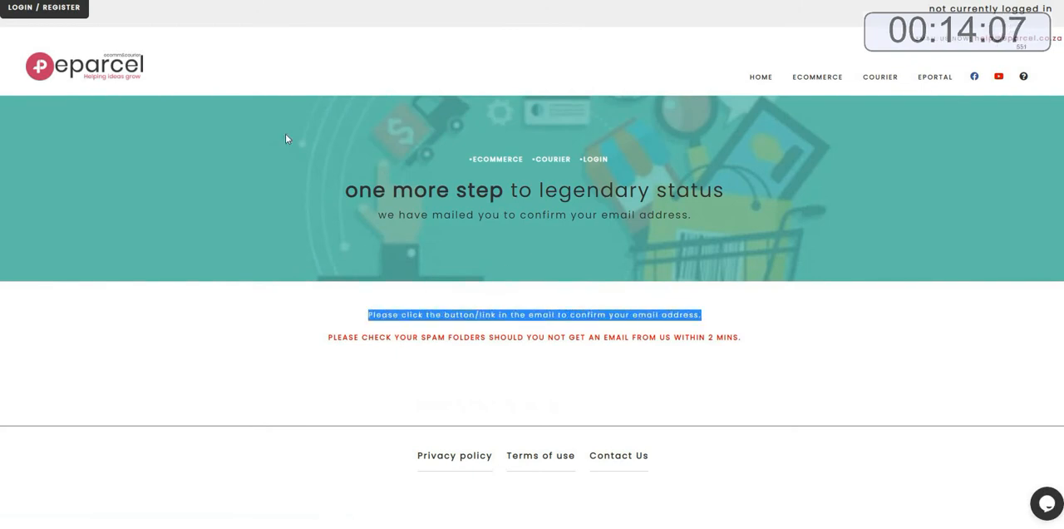
click(31, 12)
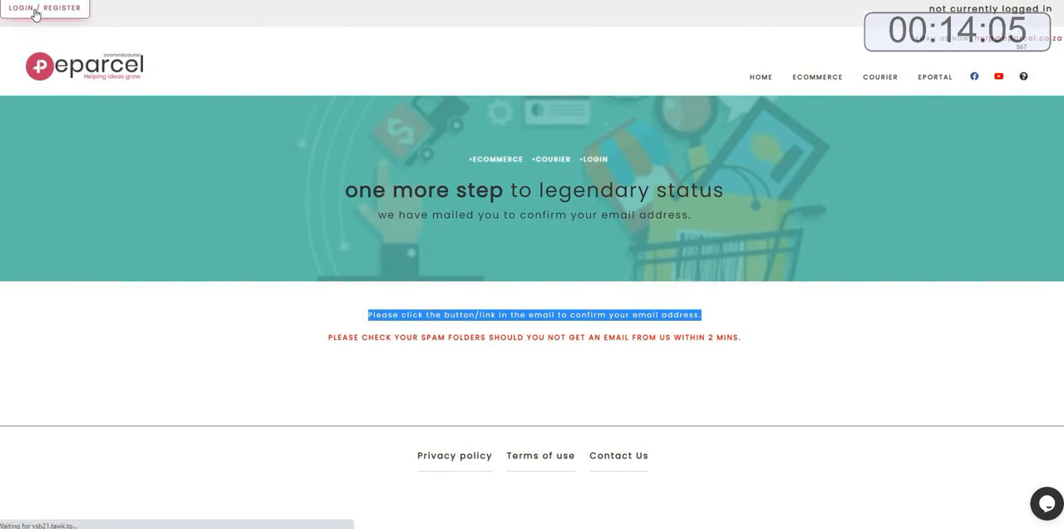
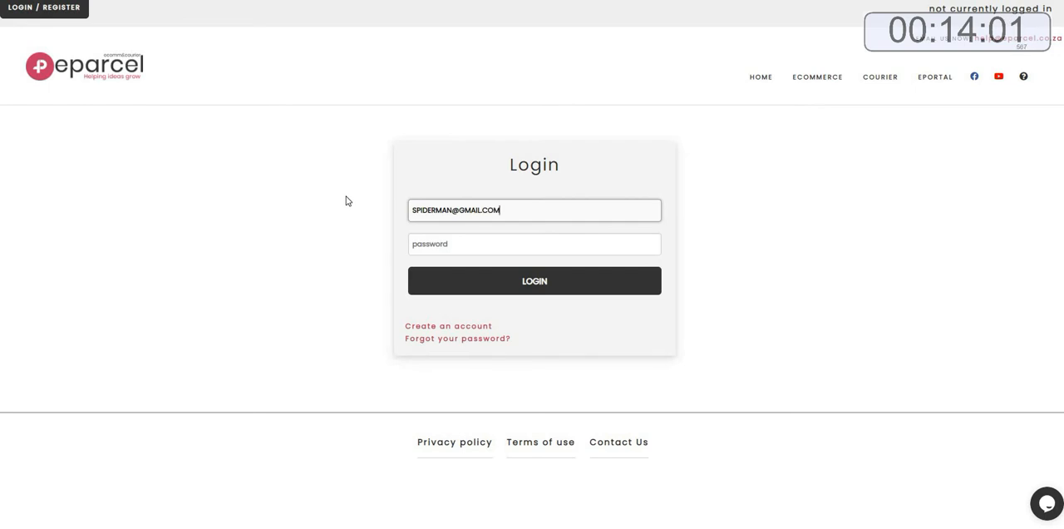
key(Tab)
text(123)
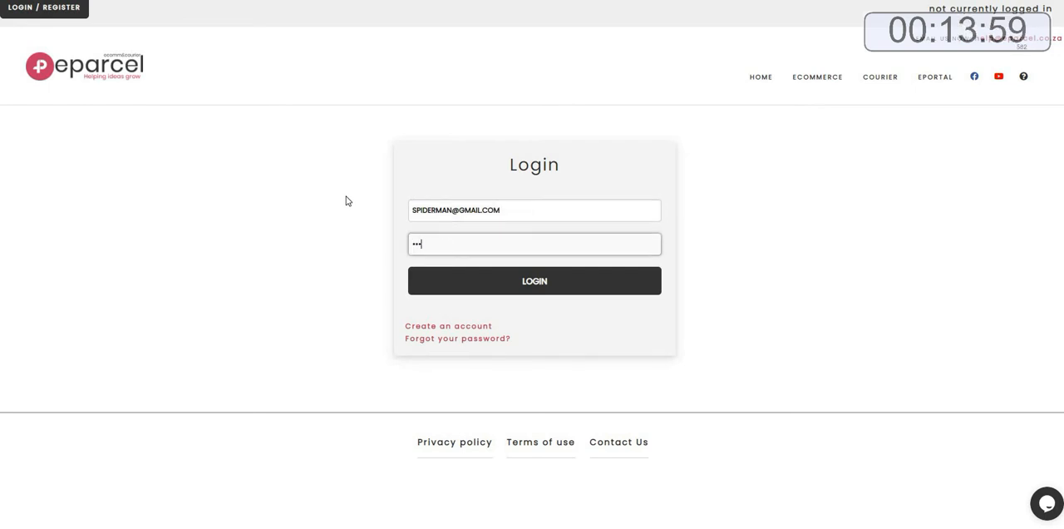
click(552, 285)
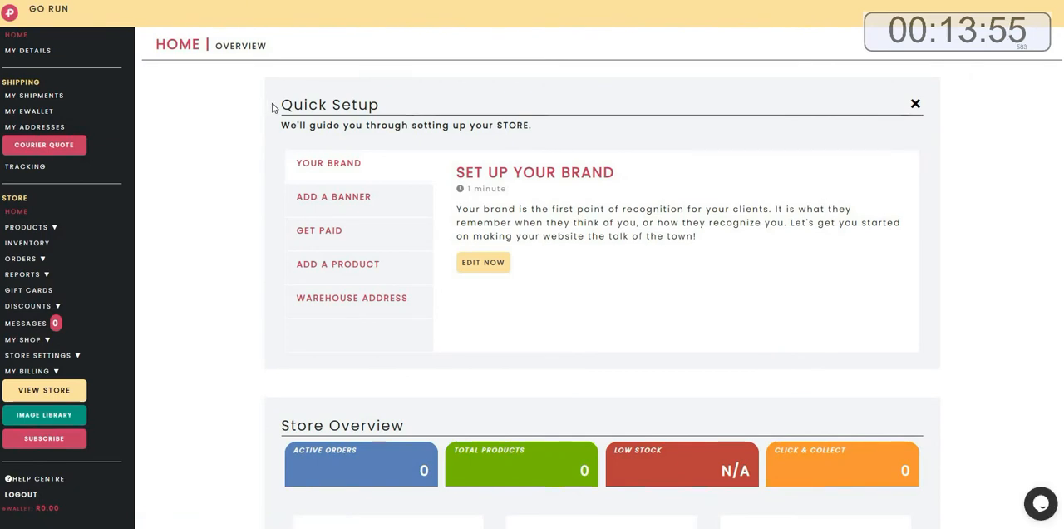
Open the Set Up Your Brand editor from the Quick Setup panel.
triple_click(438, 108)
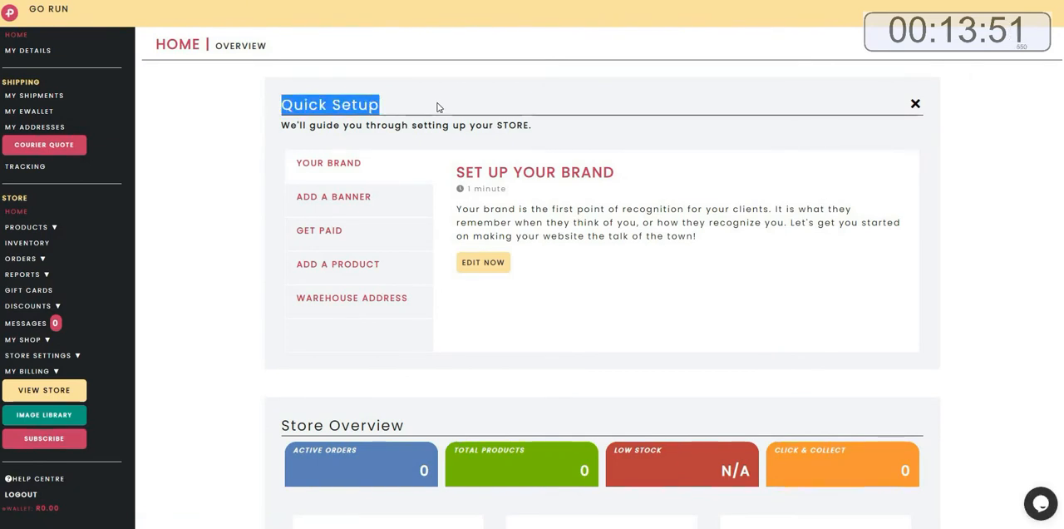
triple_click(656, 175)
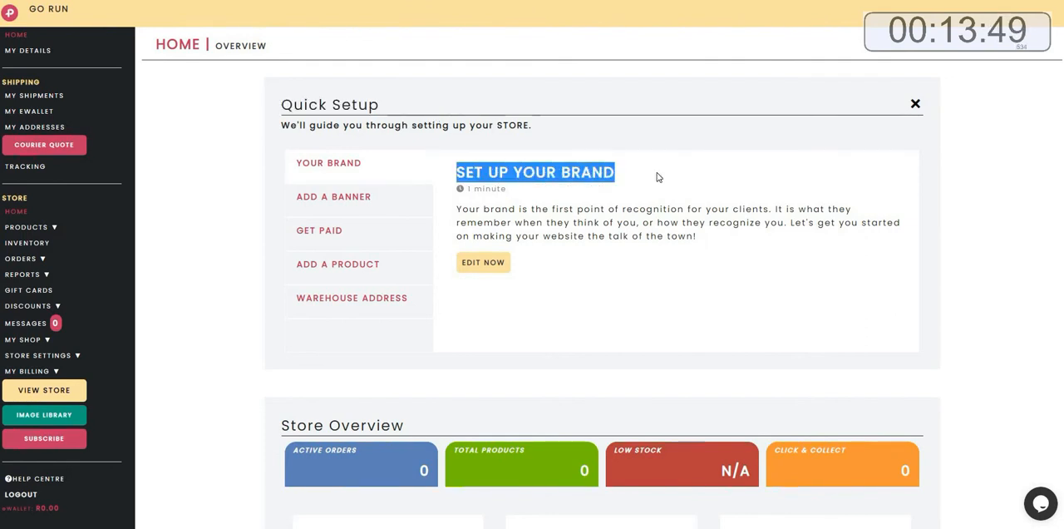
click(478, 264)
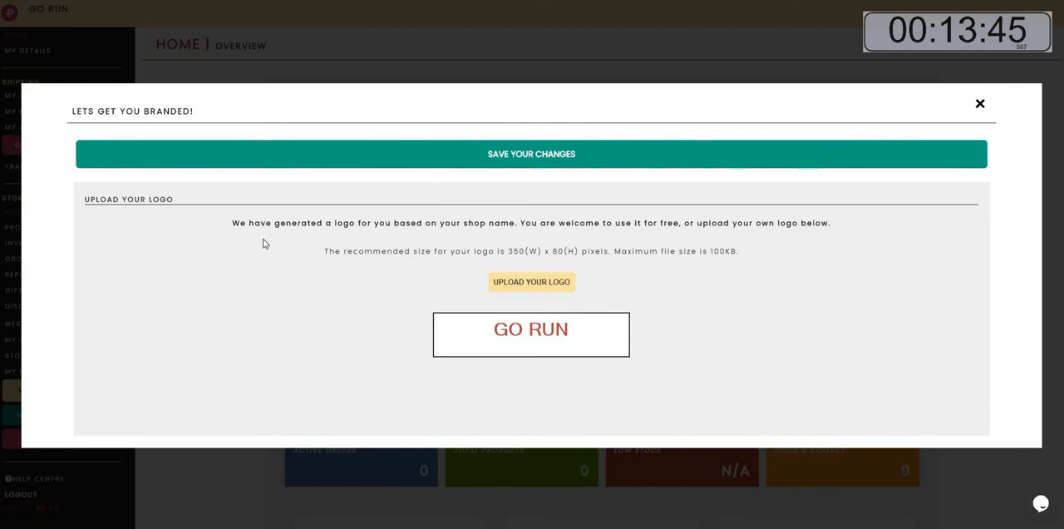
Upload Untitled-1.jpg from the runforlife LOGO folder as the store logo and save the changes.
drag(227, 221, 837, 226)
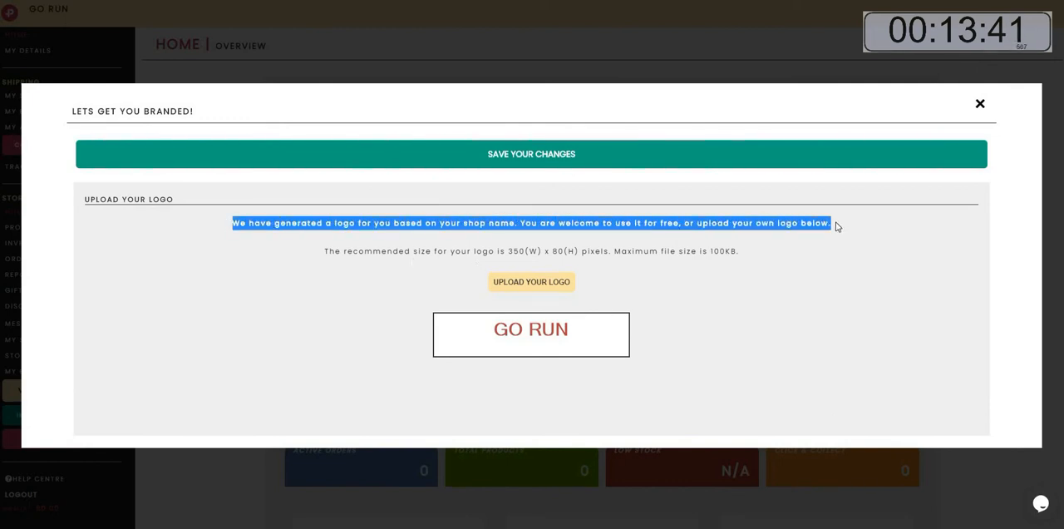
click(538, 284)
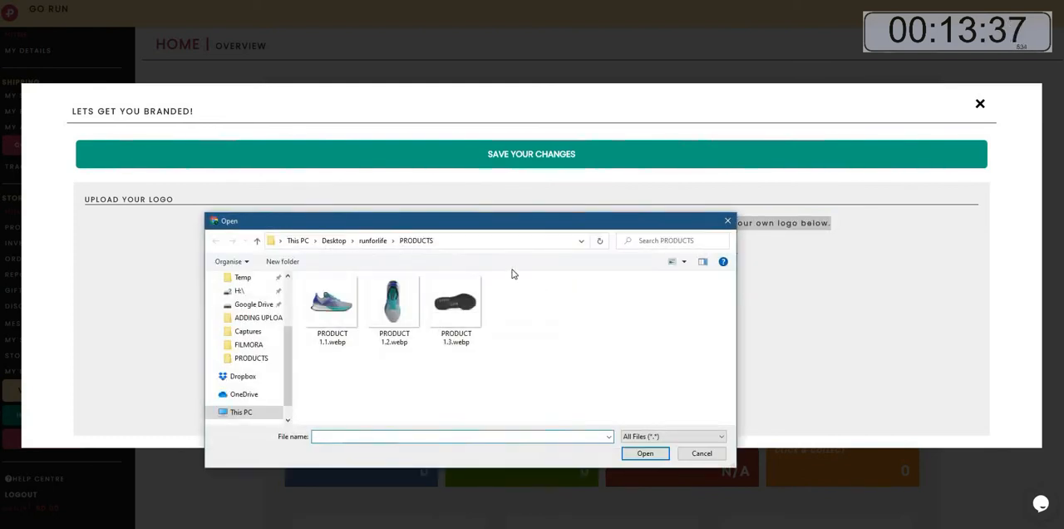
click(379, 240)
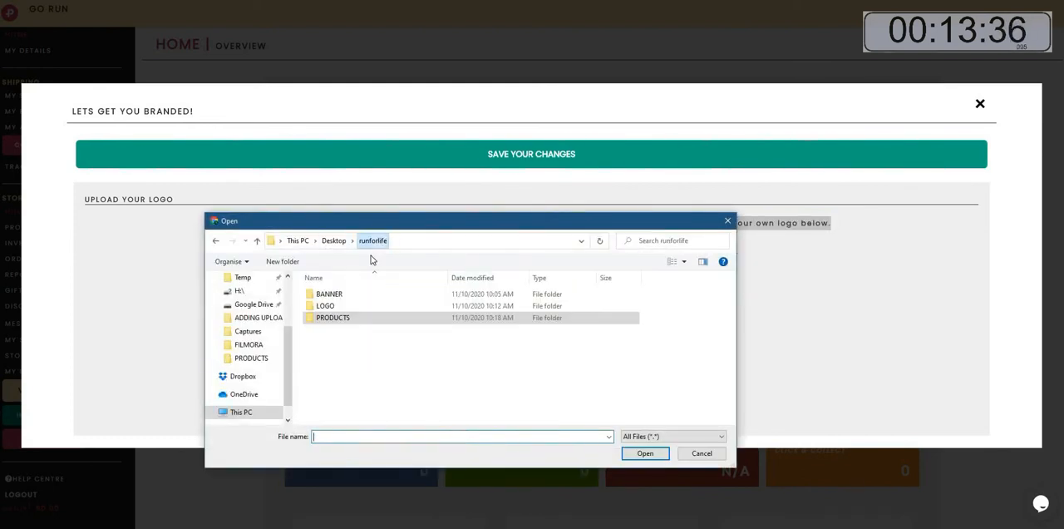
double_click(339, 307)
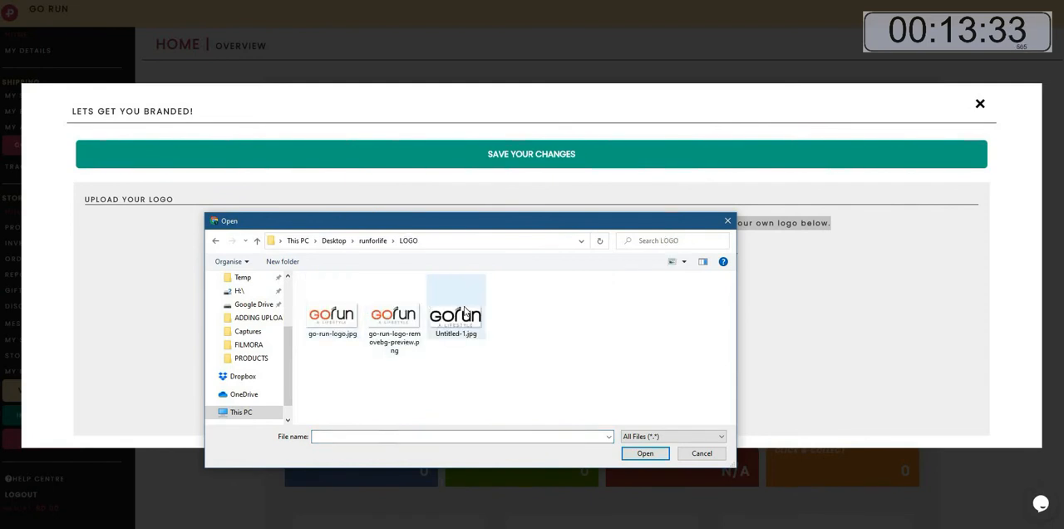
click(467, 309)
click(645, 453)
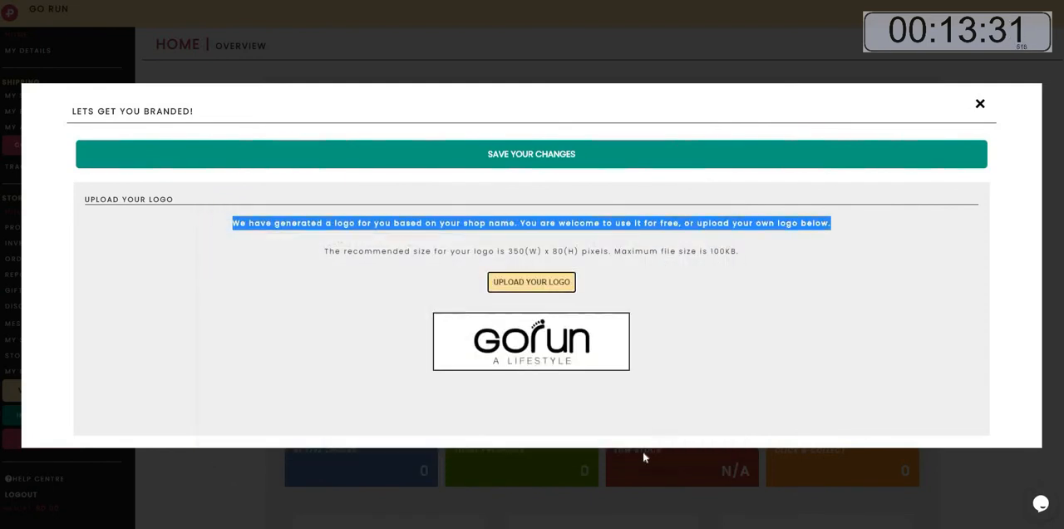
click(507, 154)
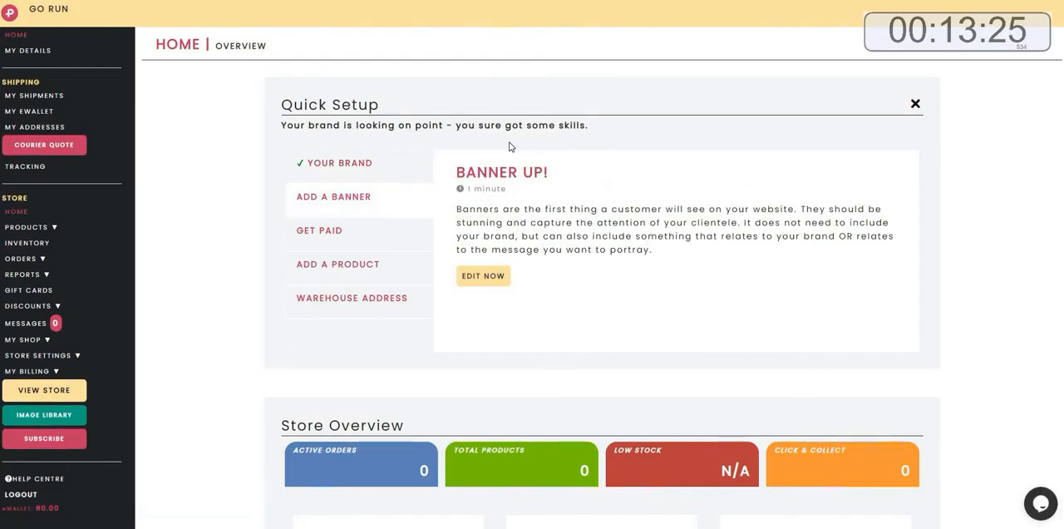
Open the Banner Up editor from the Quick Setup panel.
drag(453, 176, 563, 176)
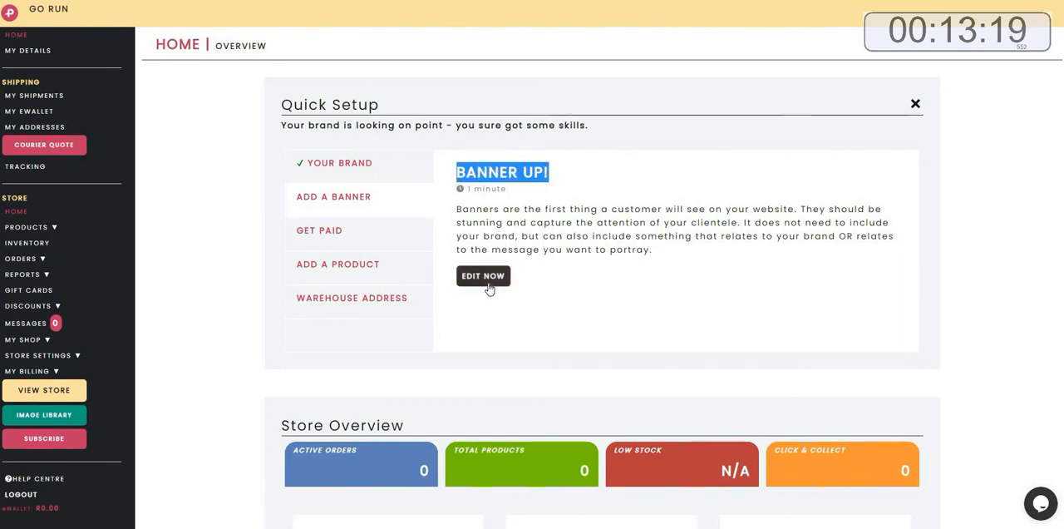
click(485, 277)
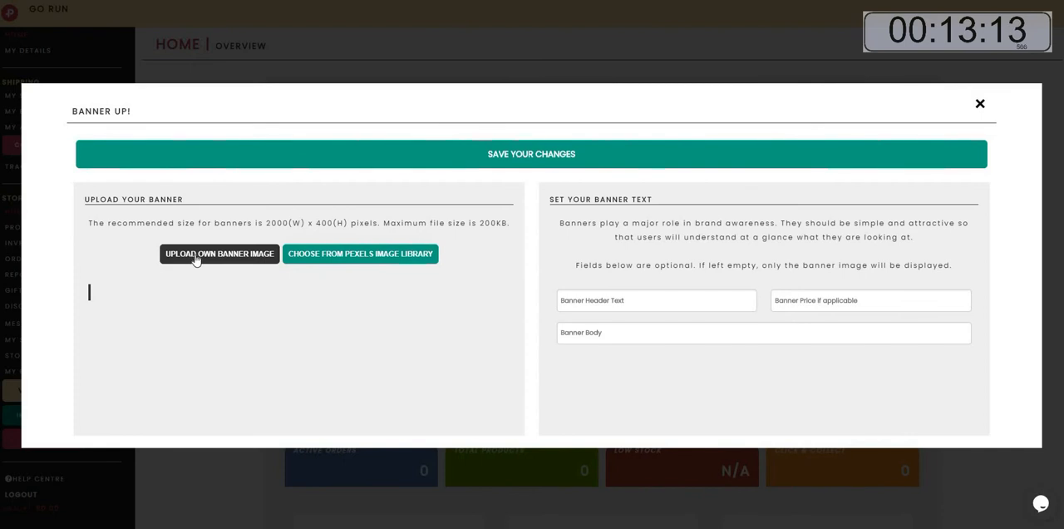
Search the Pexels image library for SNEAKER, set the blue Air high-top photo as the banner, and save the changes.
click(381, 256)
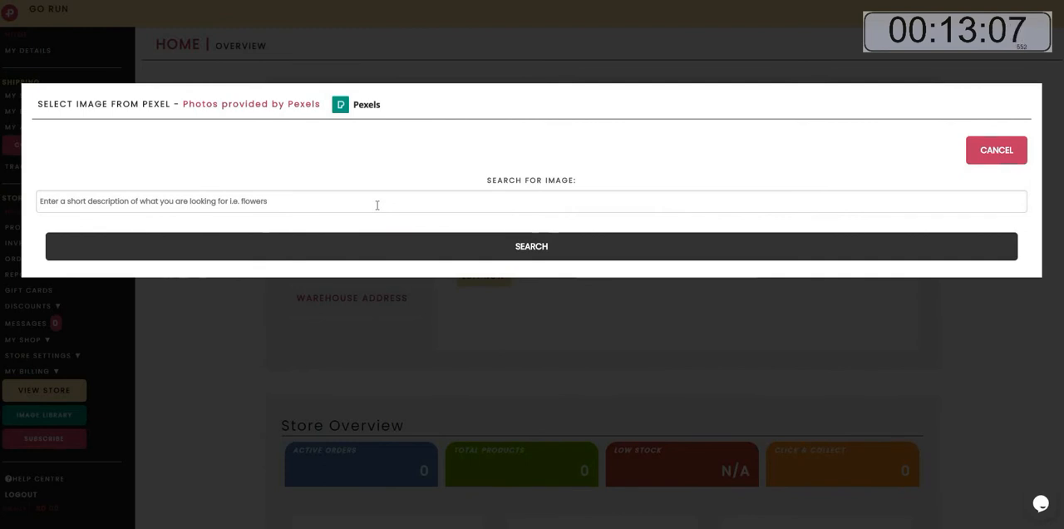
click(376, 205)
text(SNE)
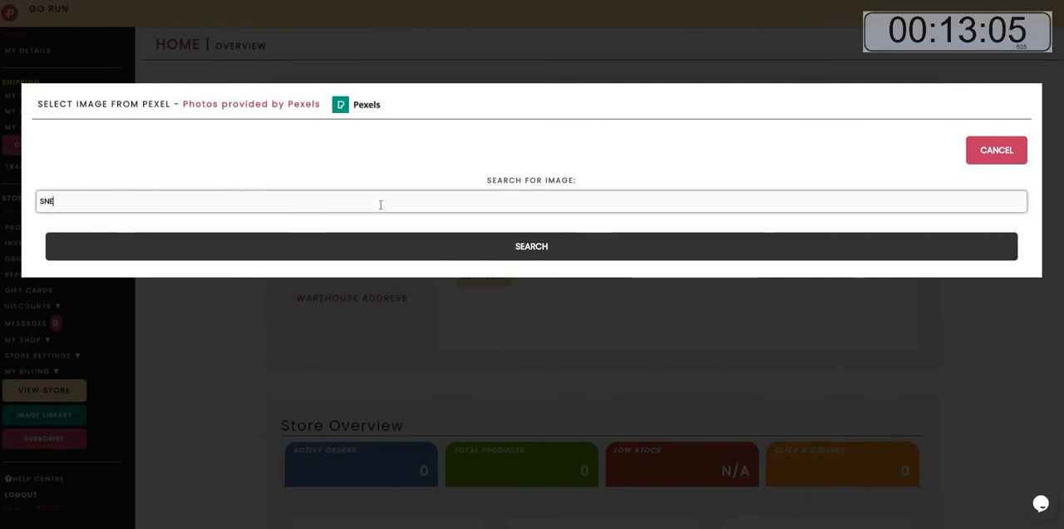
text(AKER)
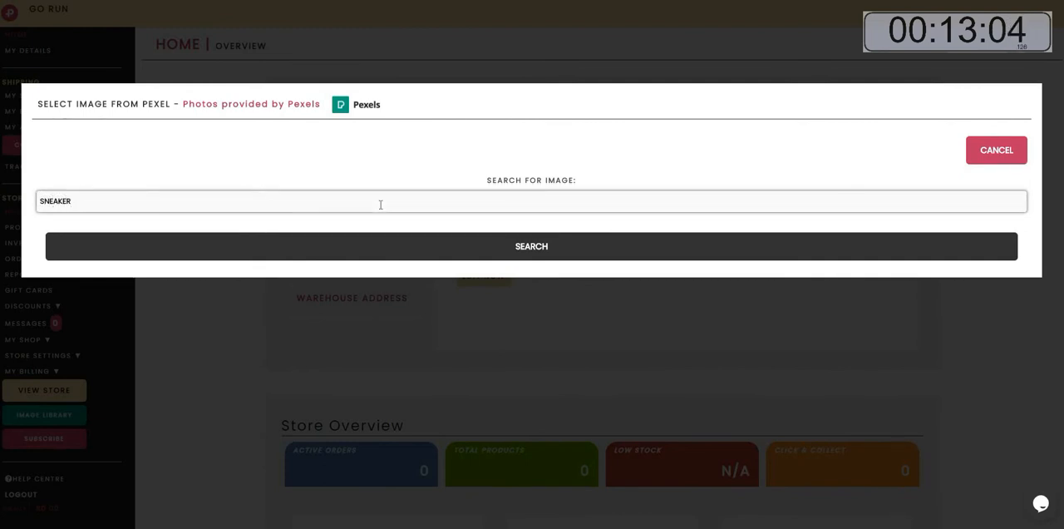
click(532, 256)
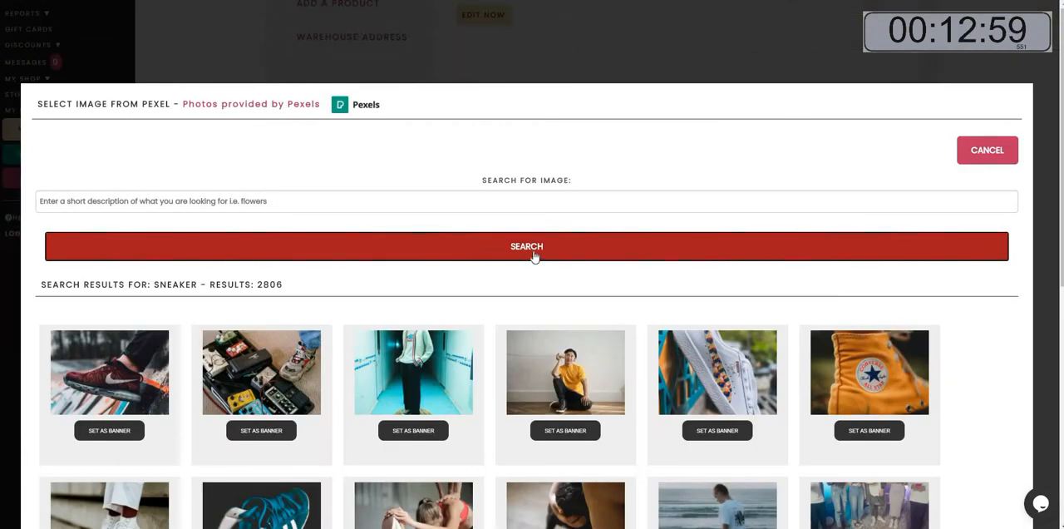
scroll(534, 256, down, 2)
scroll(535, 256, down, 3)
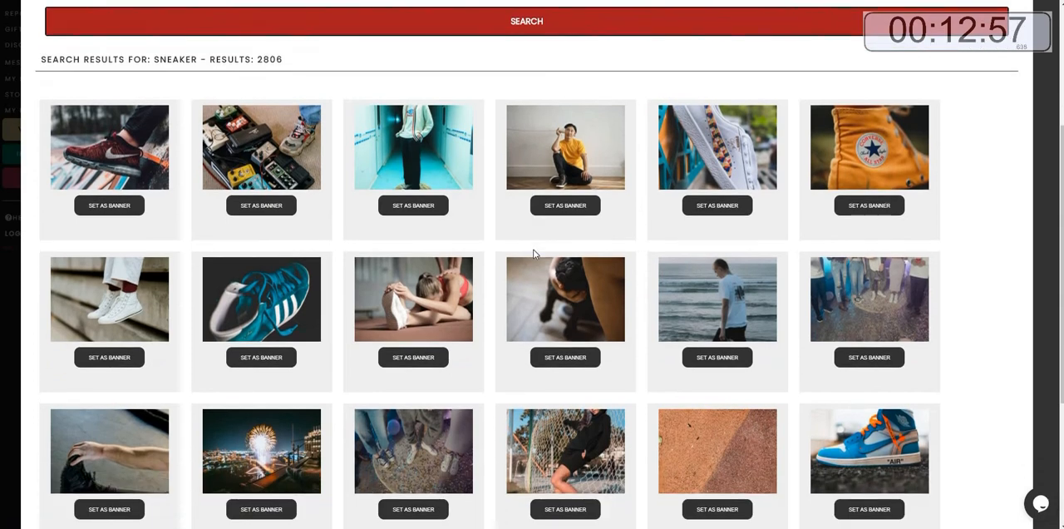
scroll(534, 255, down, 1)
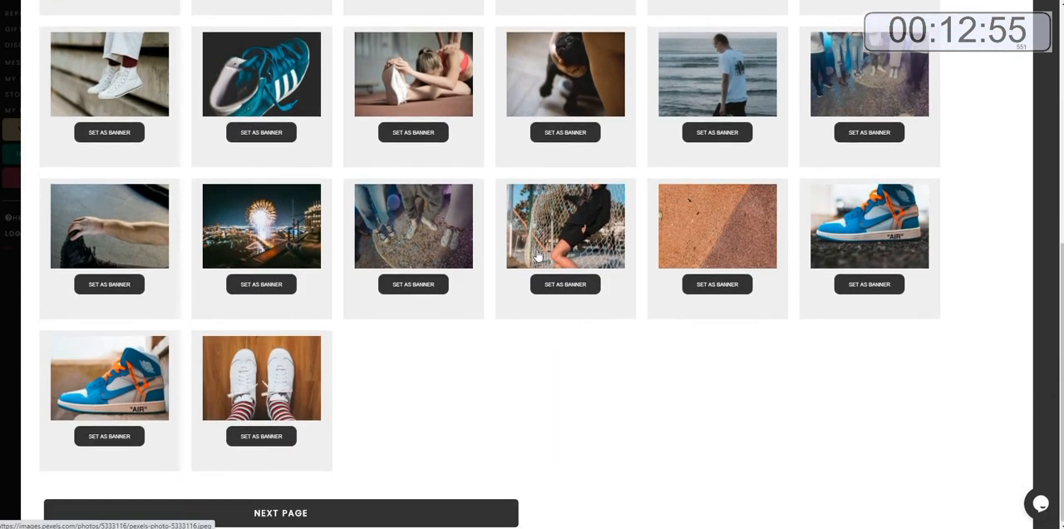
click(860, 286)
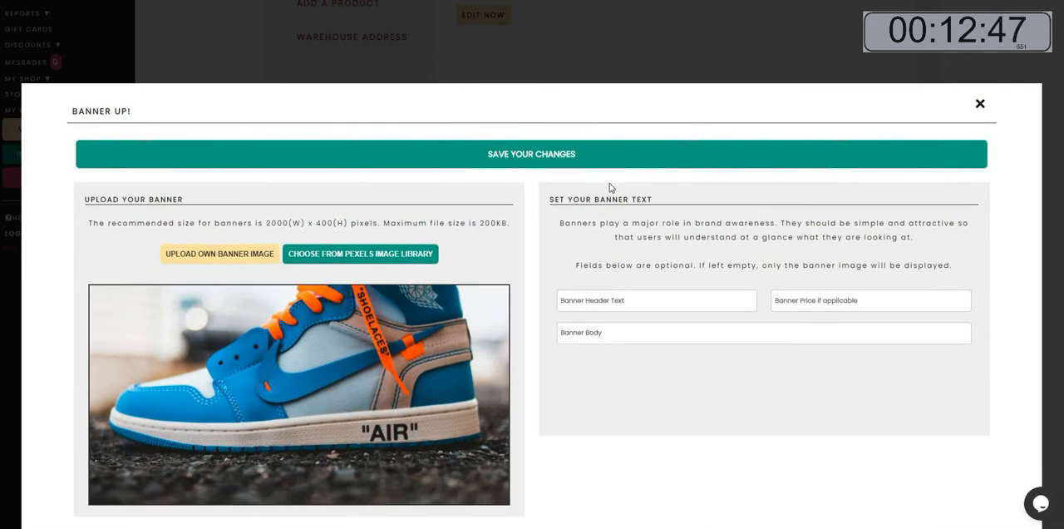
click(542, 157)
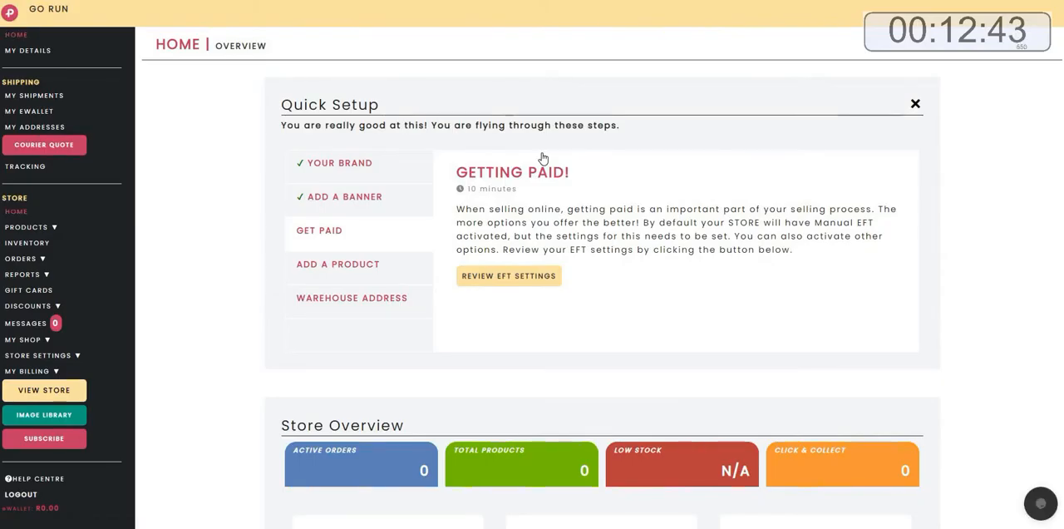
Open the EFT settings review and enter FNB as the bank, 000000 as the branch code, and the account number.
triple_click(581, 175)
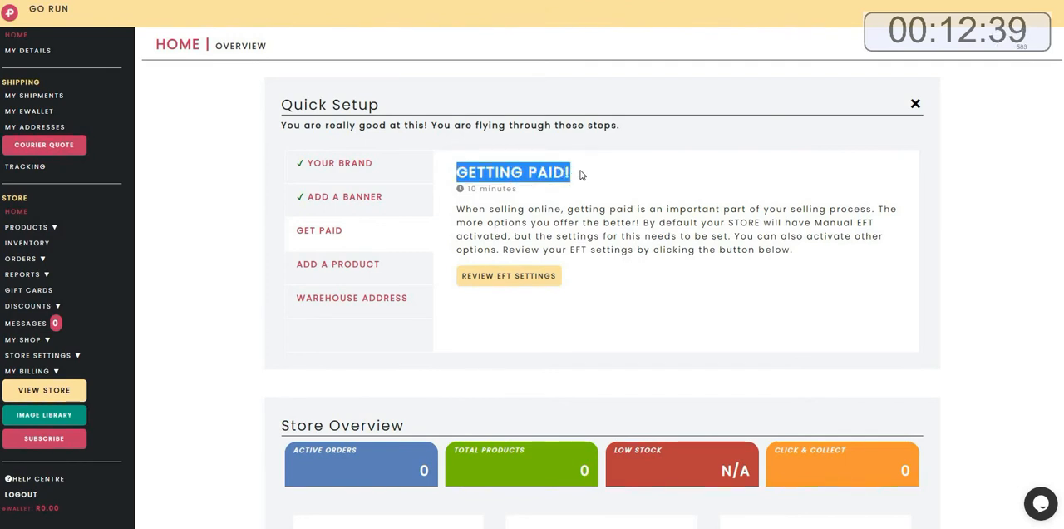
click(516, 280)
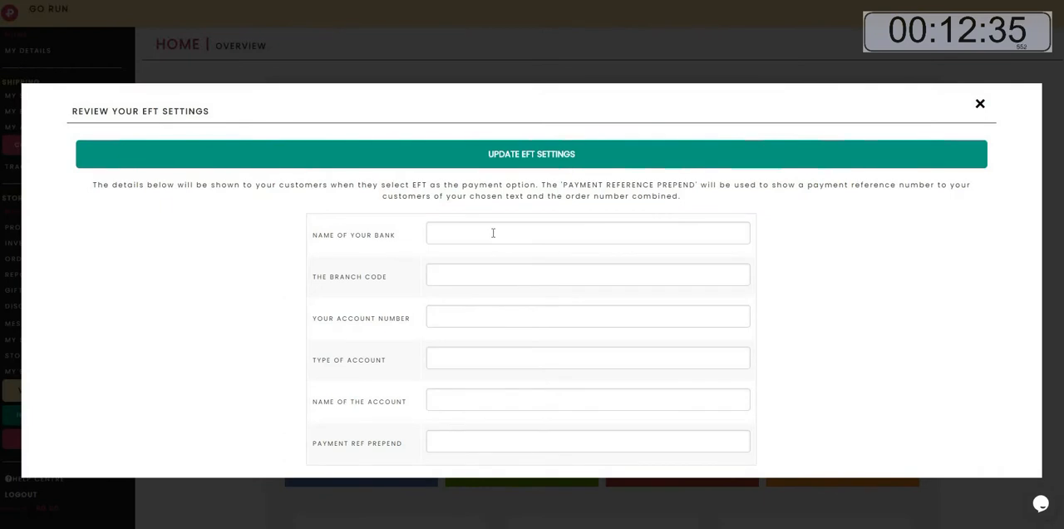
click(493, 233)
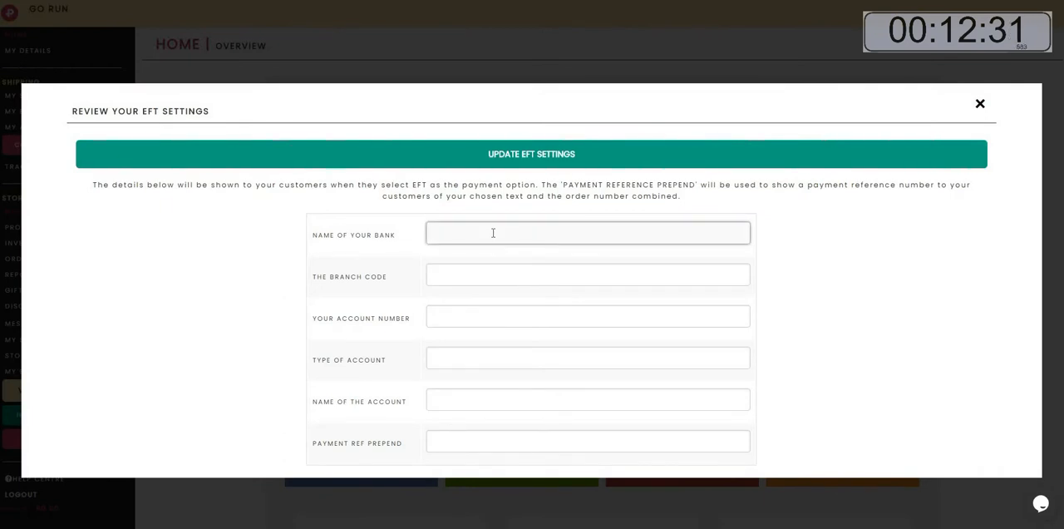
text(FNB)
key(Tab)
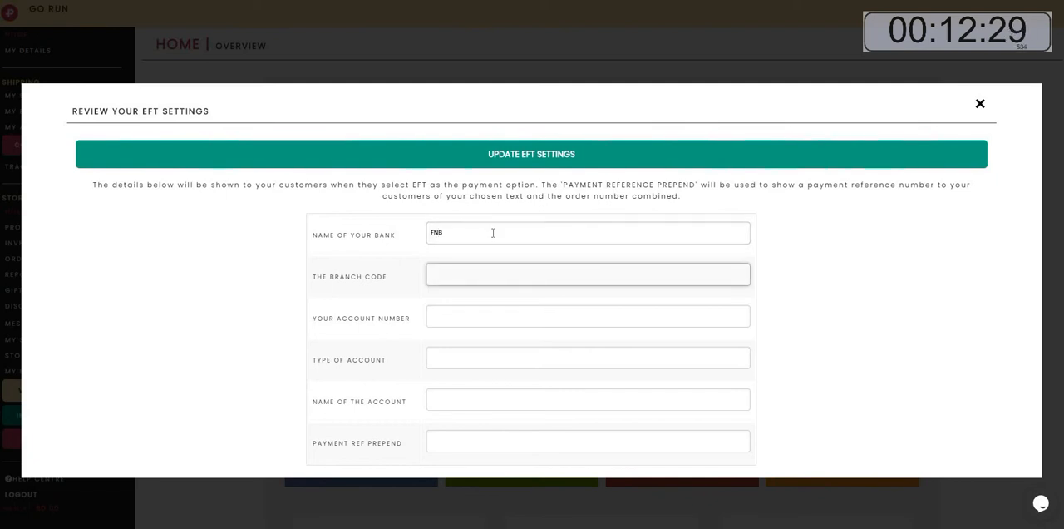
key(Tab)
text(0)
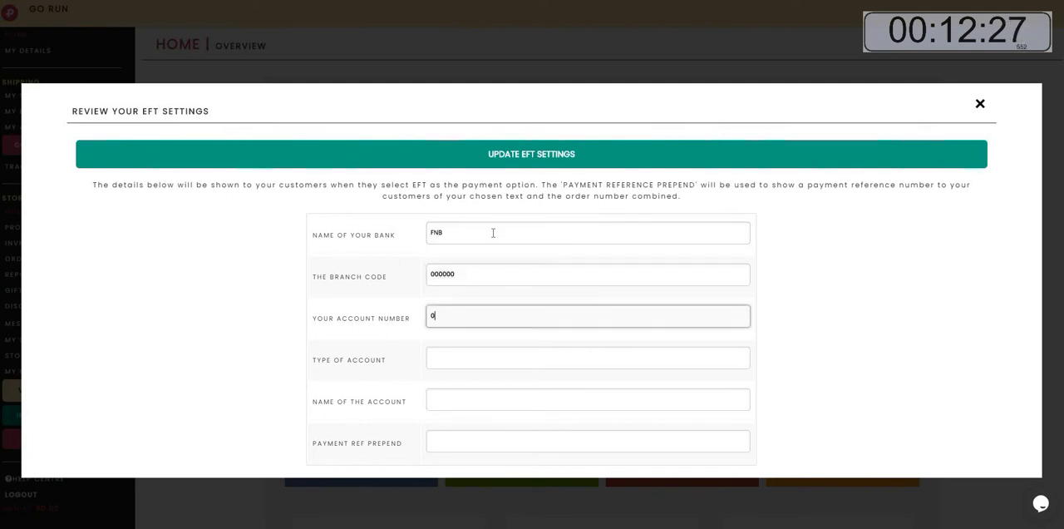
text(000000000)
Fill in the account type SAVINGS, the account holder's name and payment reference prepend GORUN, then update the EFT settings.
key(Tab)
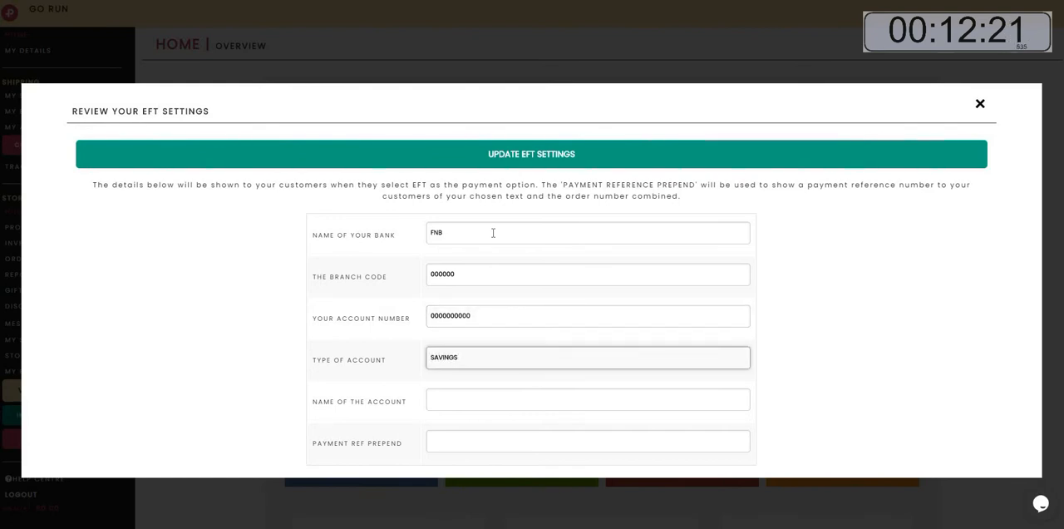
key(Tab)
text(SPIDER MAN)
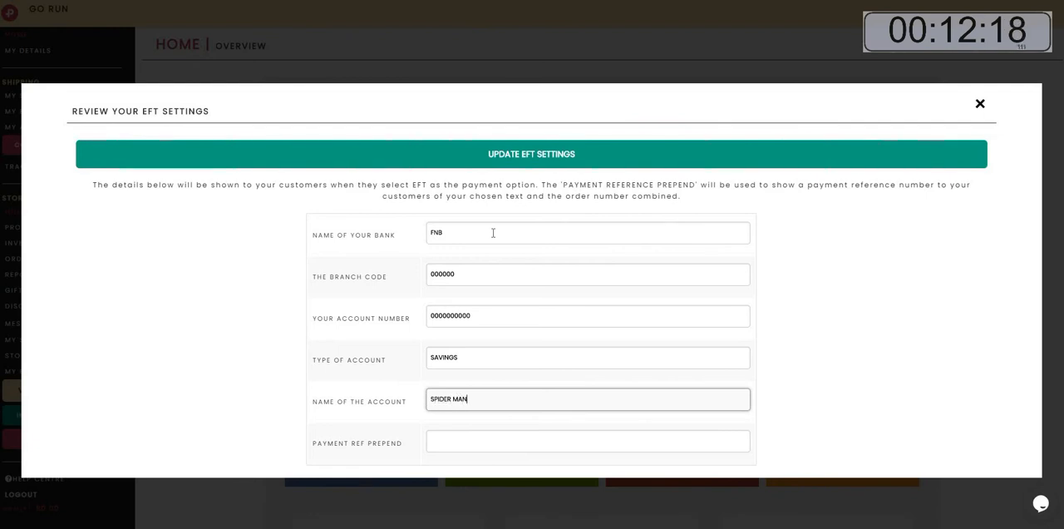
key(Tab)
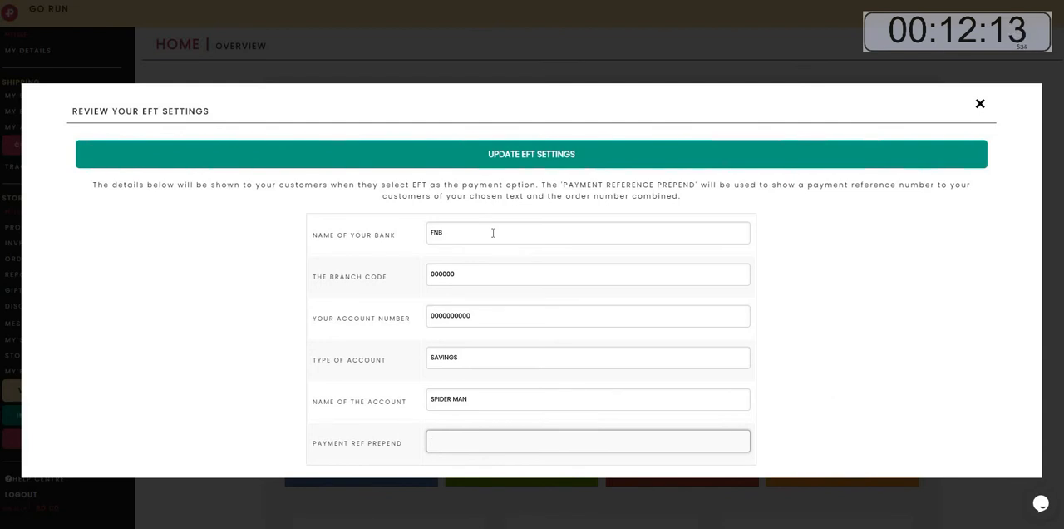
text(GORUN)
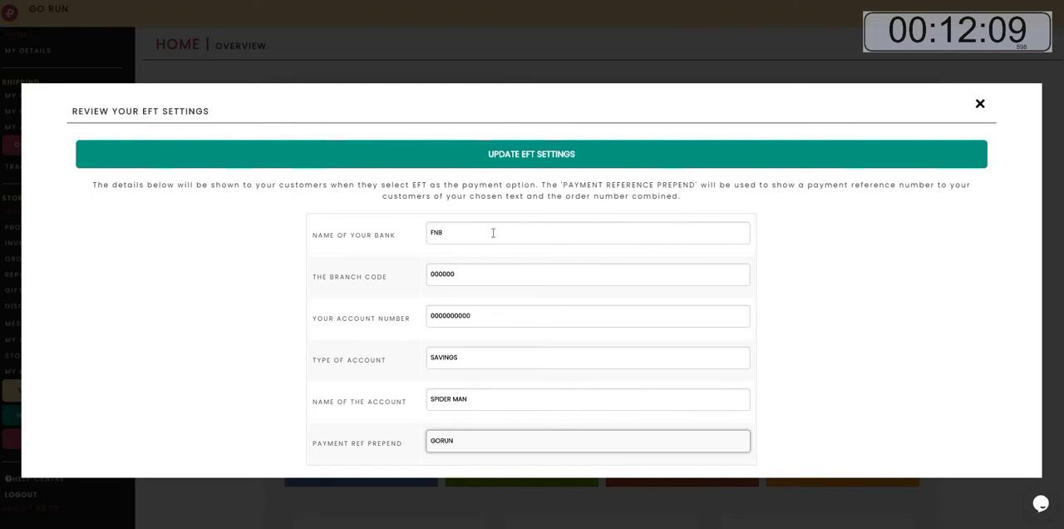
click(526, 157)
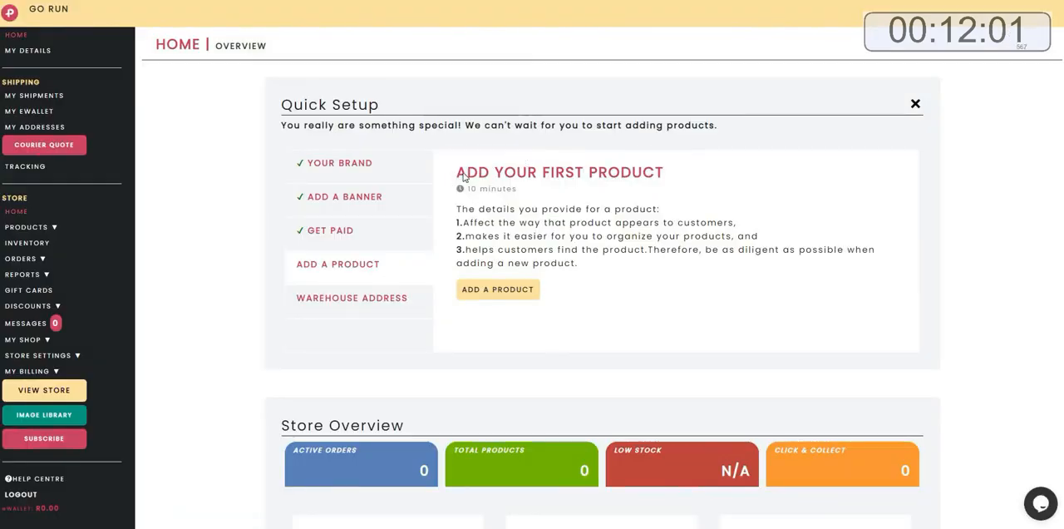
Start adding a product and paste the title WOMEN'S NEW BALANCE ECHOLUCENT GREY/BLUE/GREEN SHOE copied from Notepad.
drag(462, 177, 677, 175)
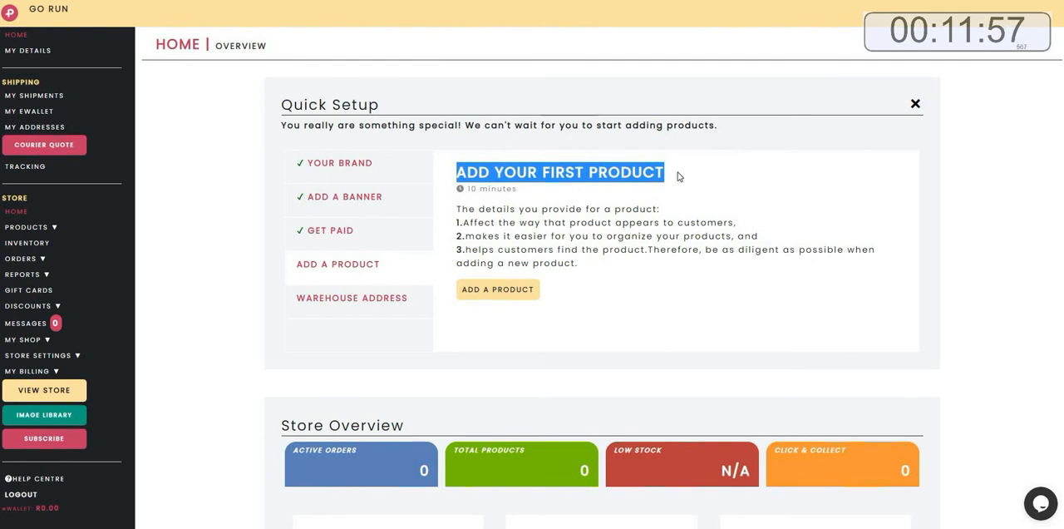
click(479, 291)
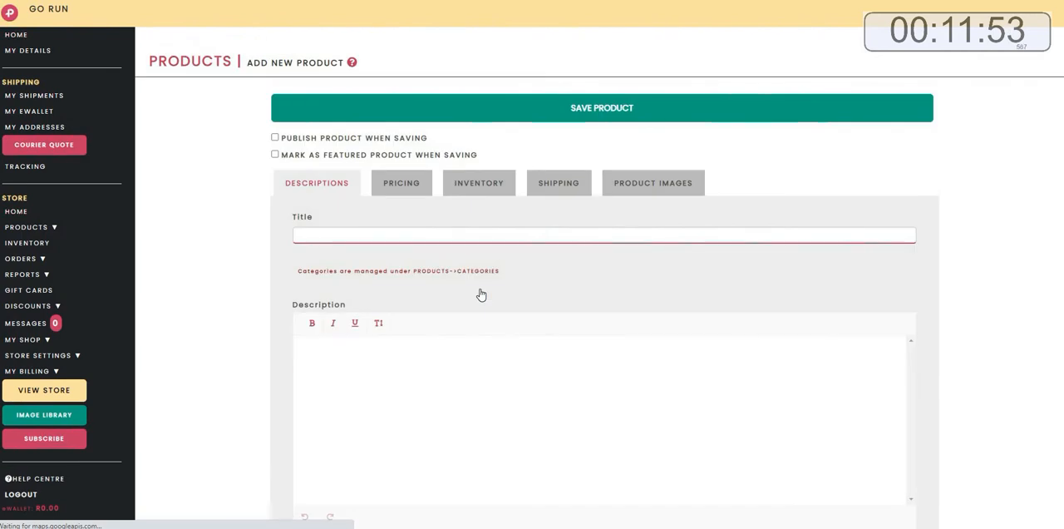
key(alt+Tab)
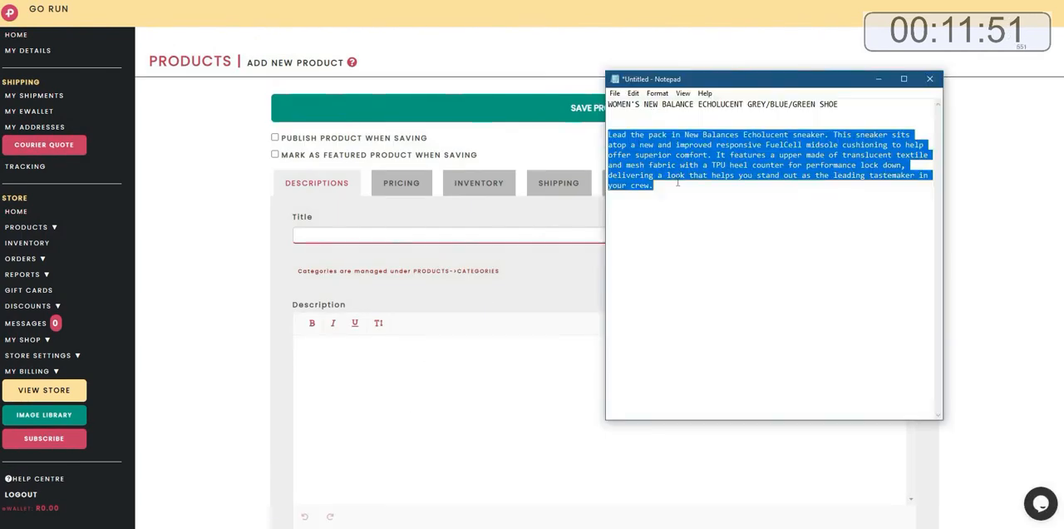
drag(608, 104, 831, 108)
key(ctrl+c)
right_click(829, 108)
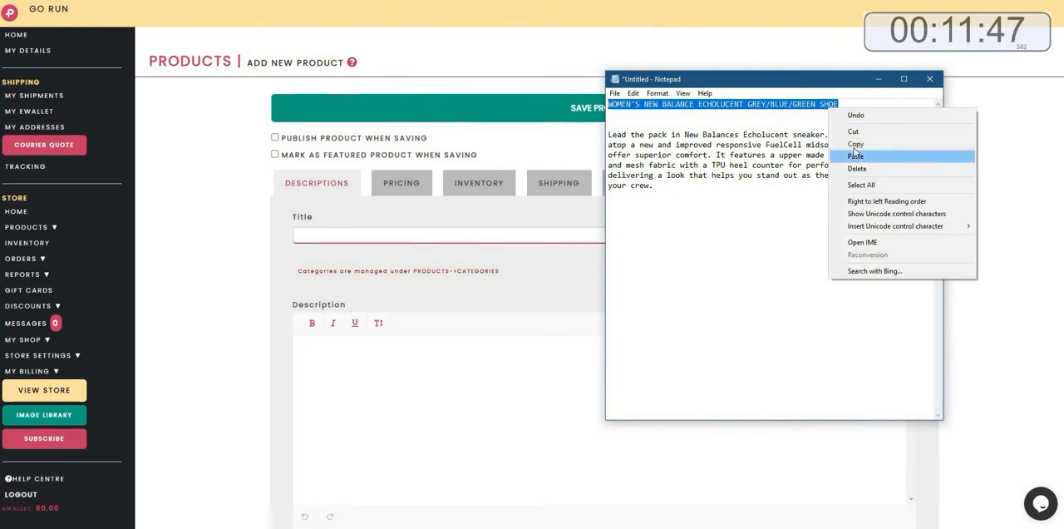
click(856, 144)
click(346, 234)
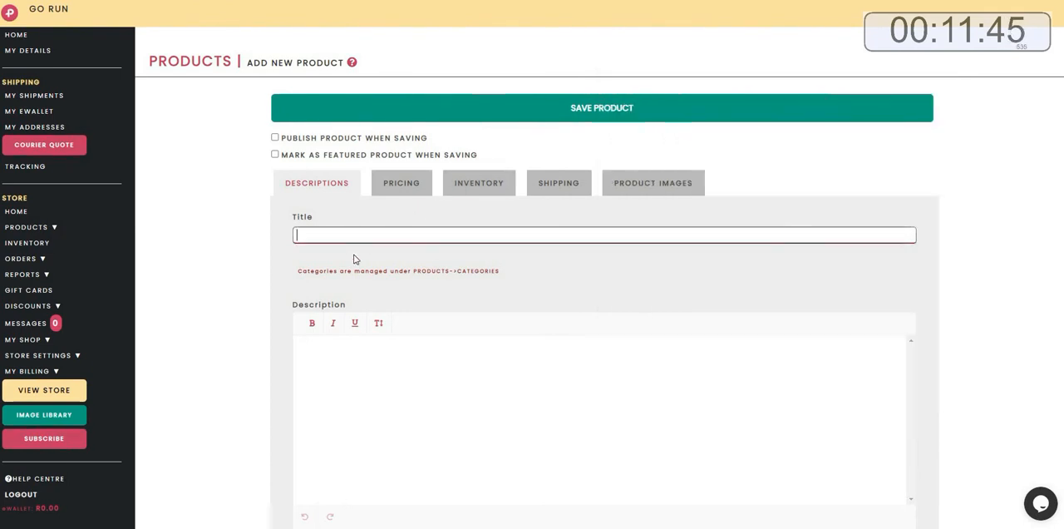
right_click(344, 237)
click(366, 323)
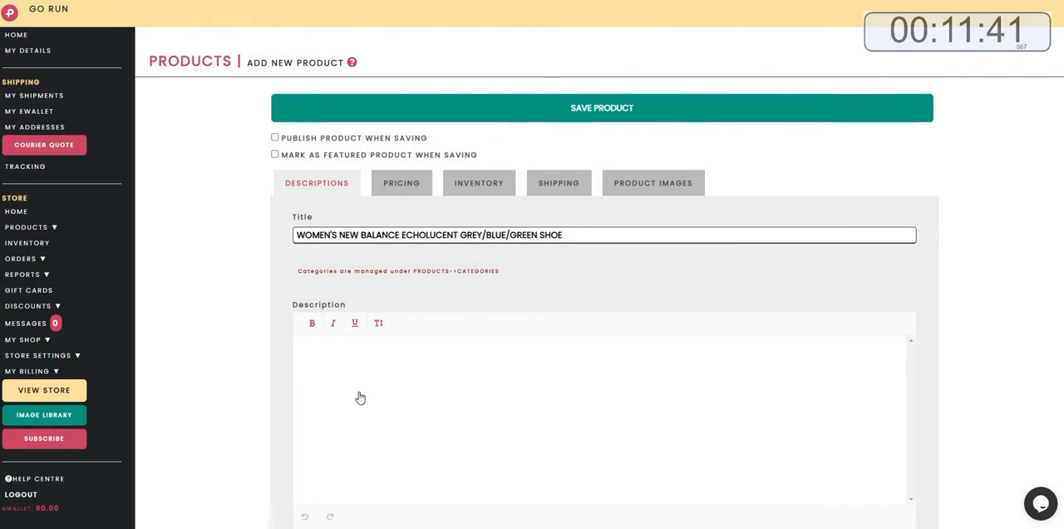
Copy the product description paragraph from Notepad and paste it into the product's Description box.
scroll(357, 396, down, 1)
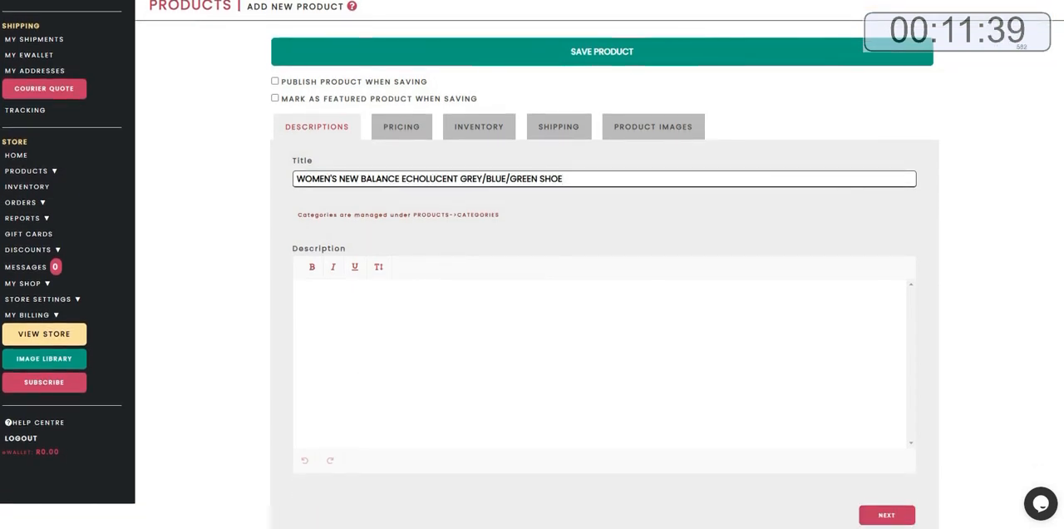
key(alt+Tab)
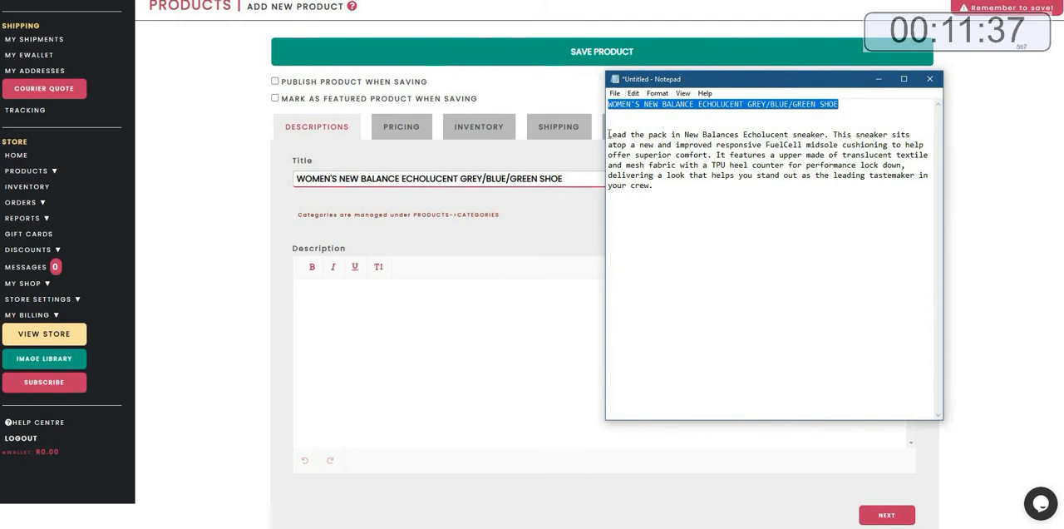
drag(607, 133, 655, 184)
right_click(649, 164)
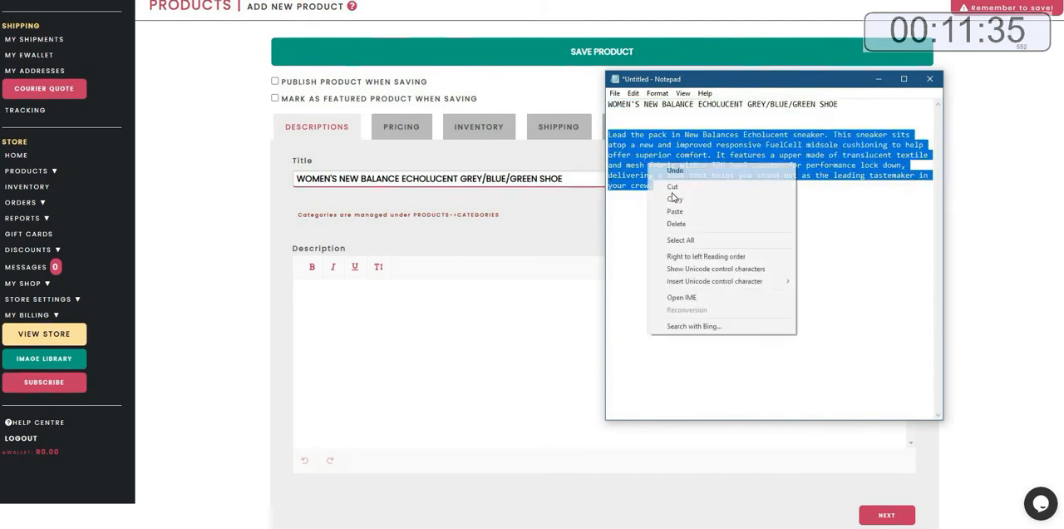
key(Return)
click(325, 311)
right_click(326, 306)
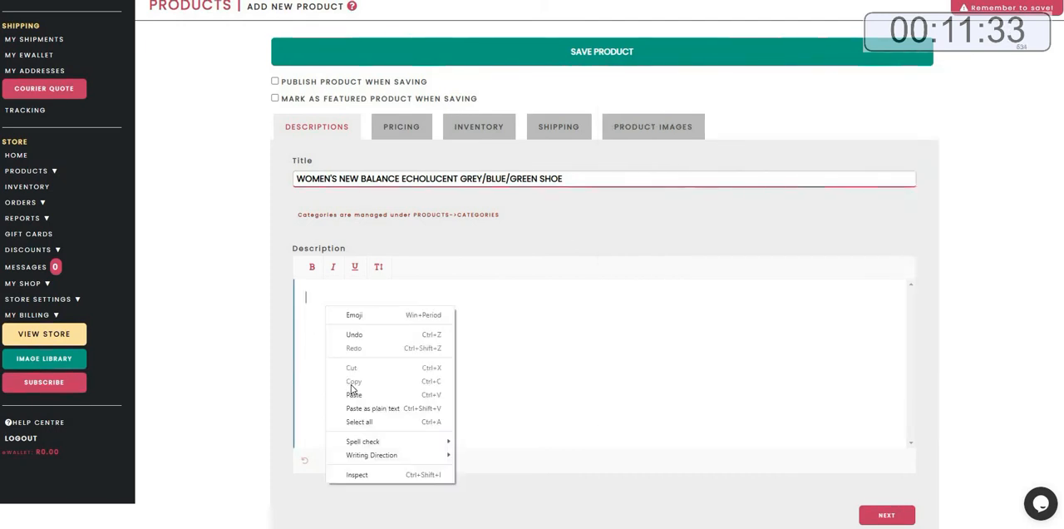
click(352, 396)
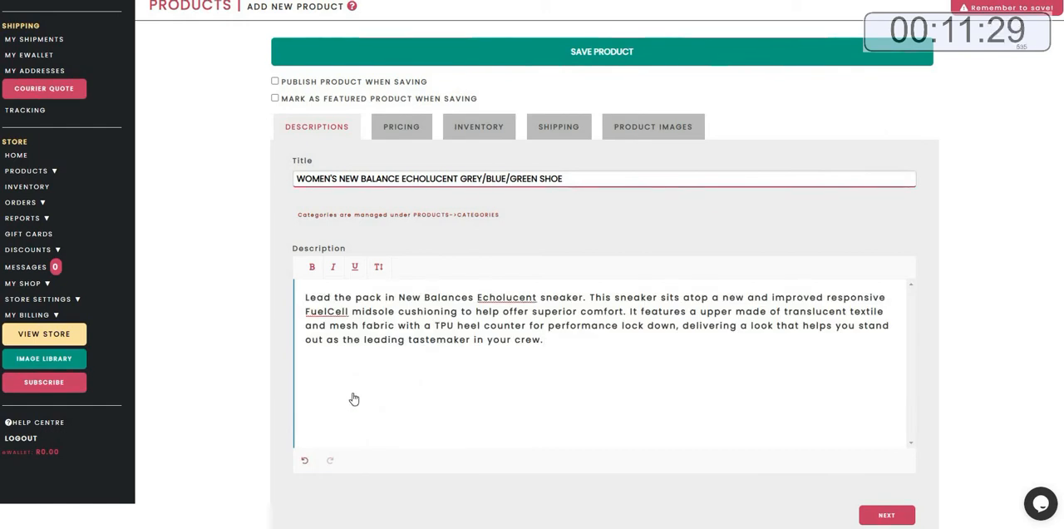
Set the product's price to 1299.00 in the pricing section.
click(413, 130)
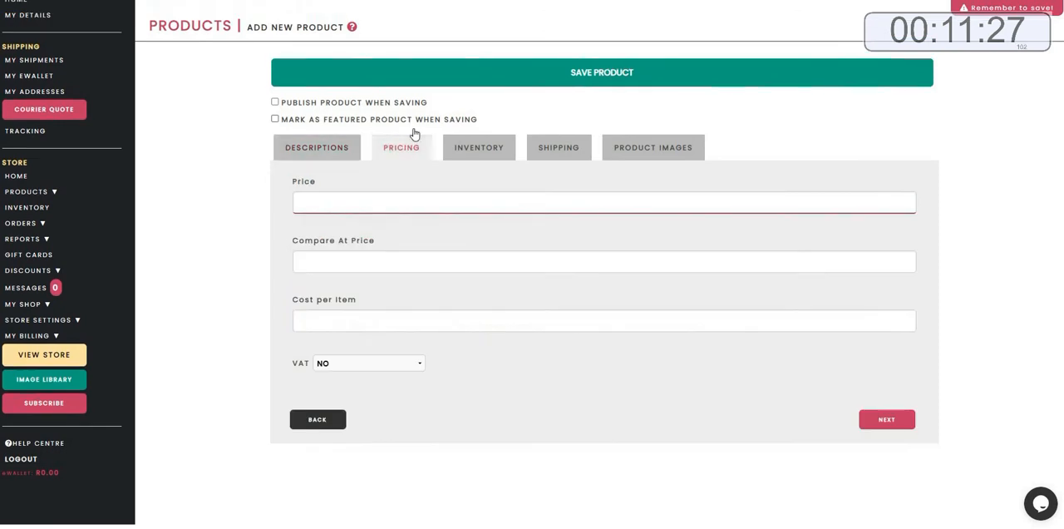
click(325, 201)
text(1299.)
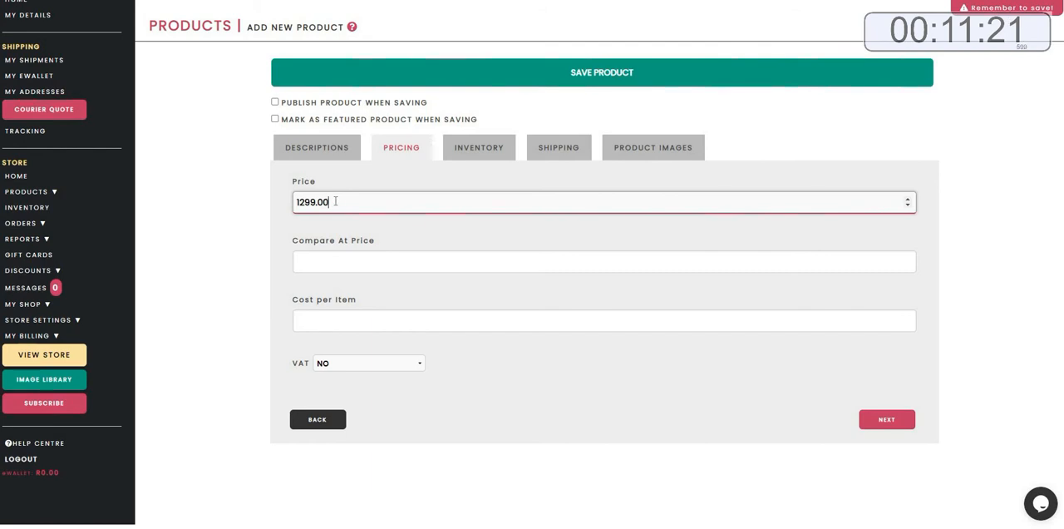
Enable variants in the product's inventory section and add size options UK4, UK5, UK6, UK7, UK8 and UK9.
click(468, 155)
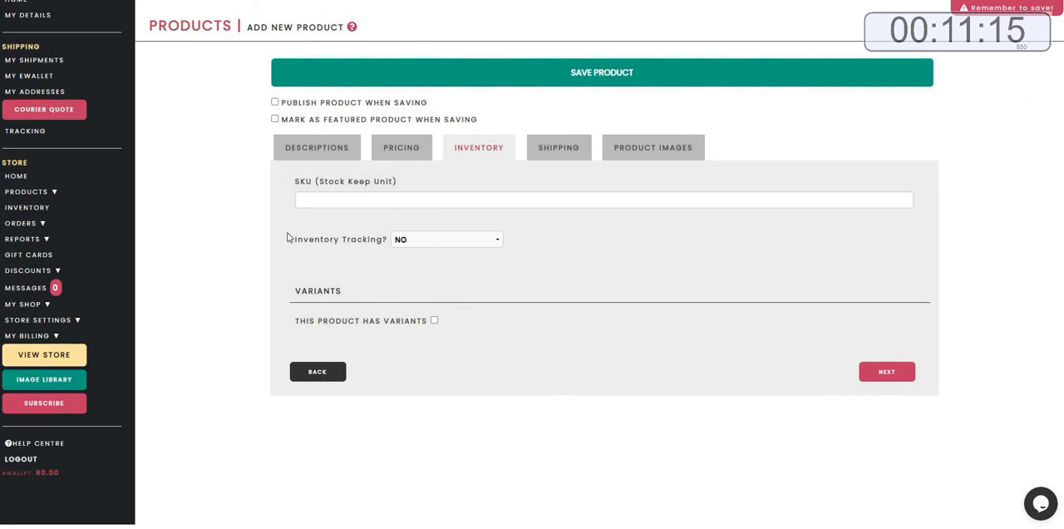
click(434, 321)
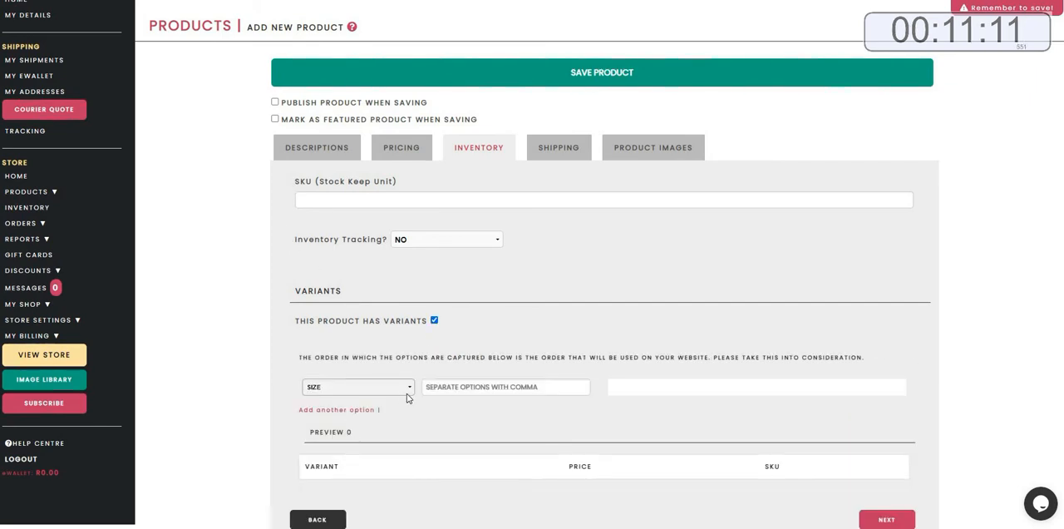
click(487, 389)
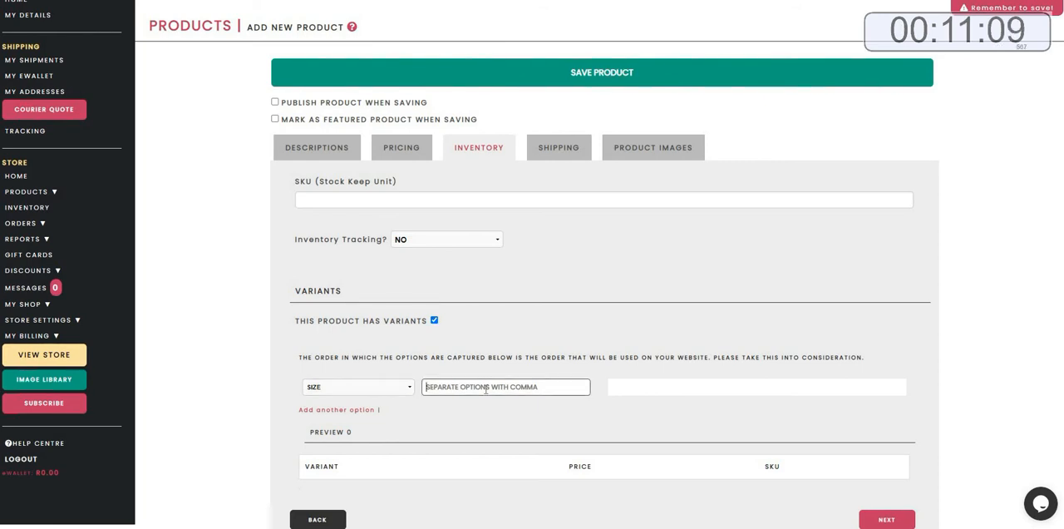
text(UK4)
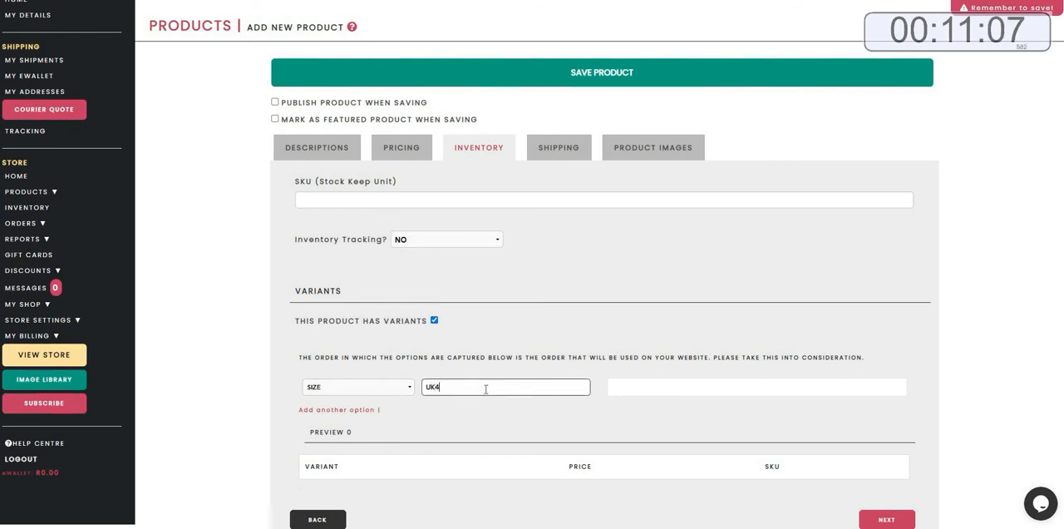
text(UK)
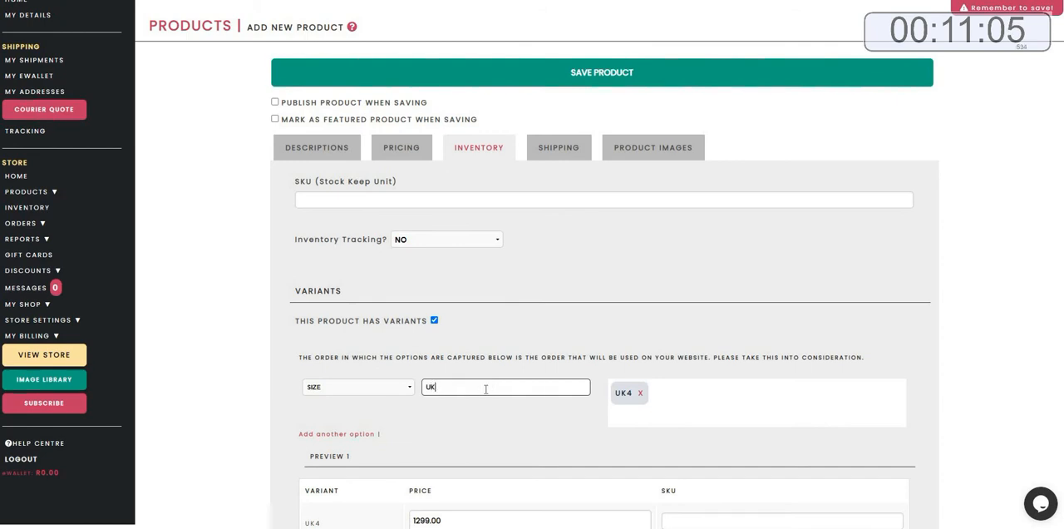
text(5,U)
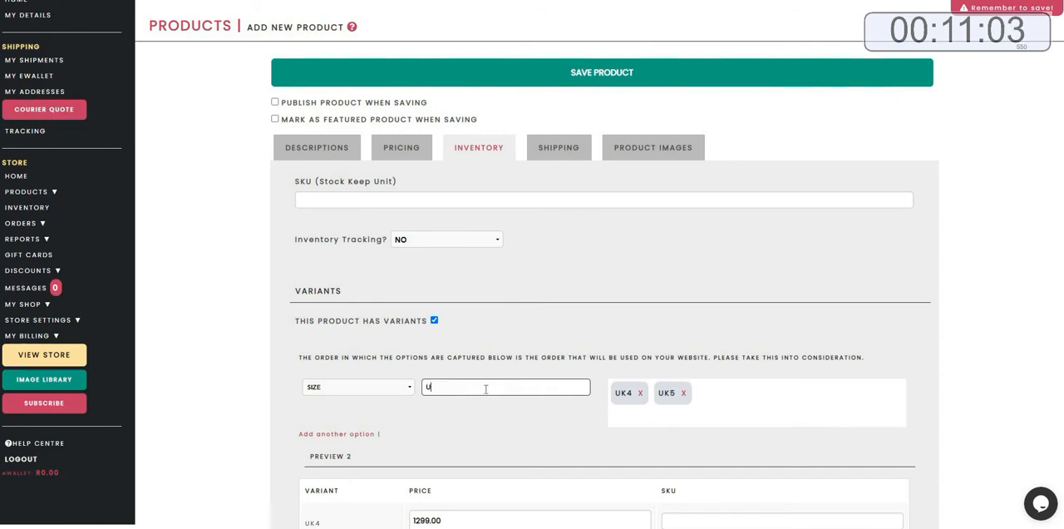
text(K6,)
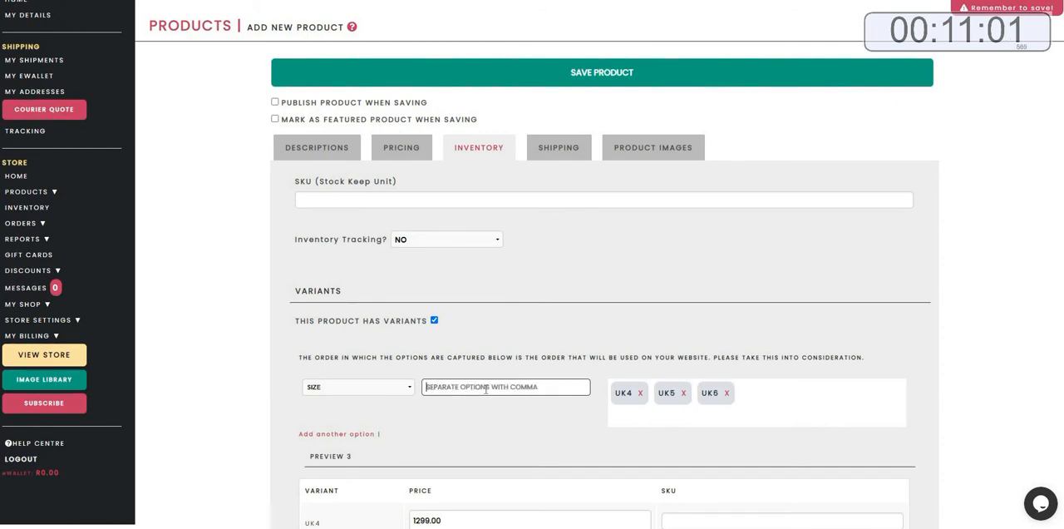
text(UK7)
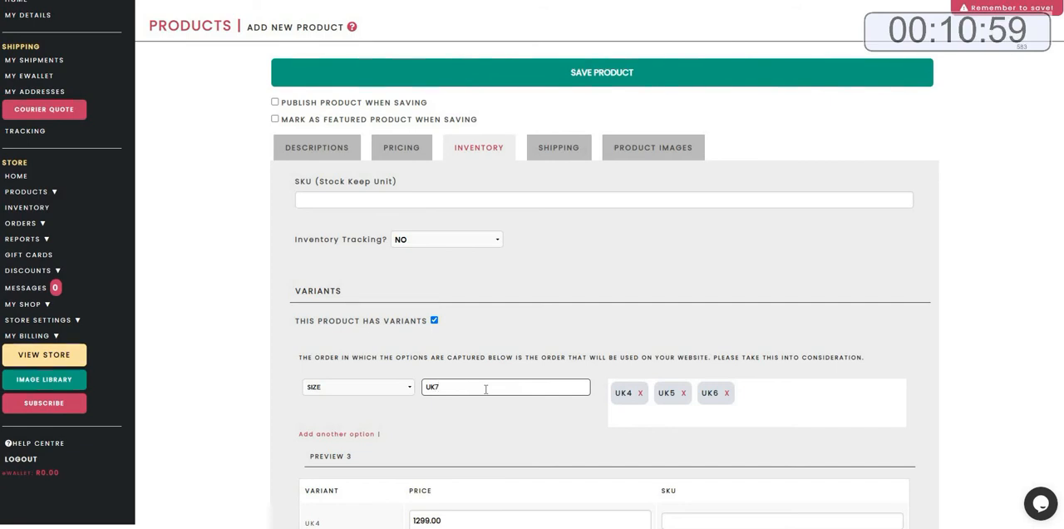
text(,UK8)
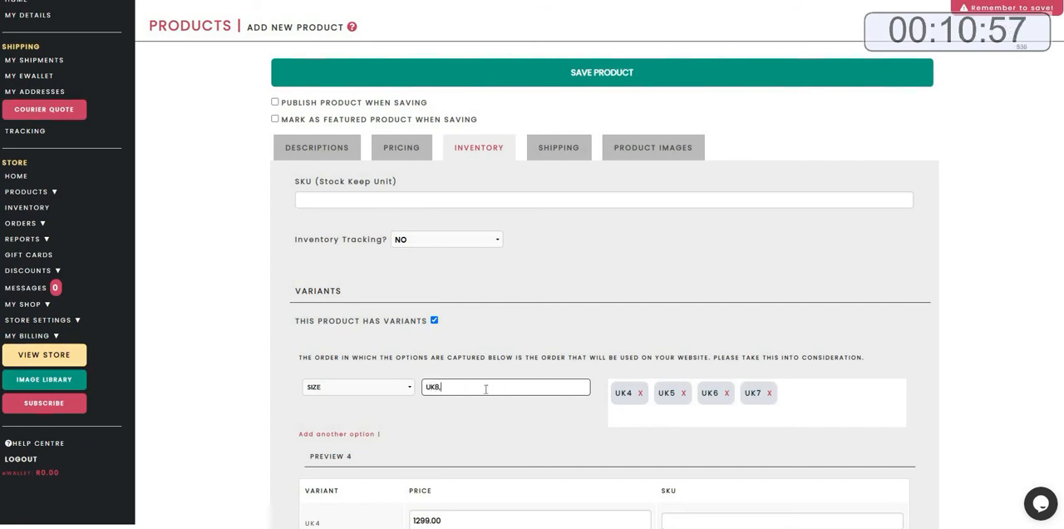
text(,UK)
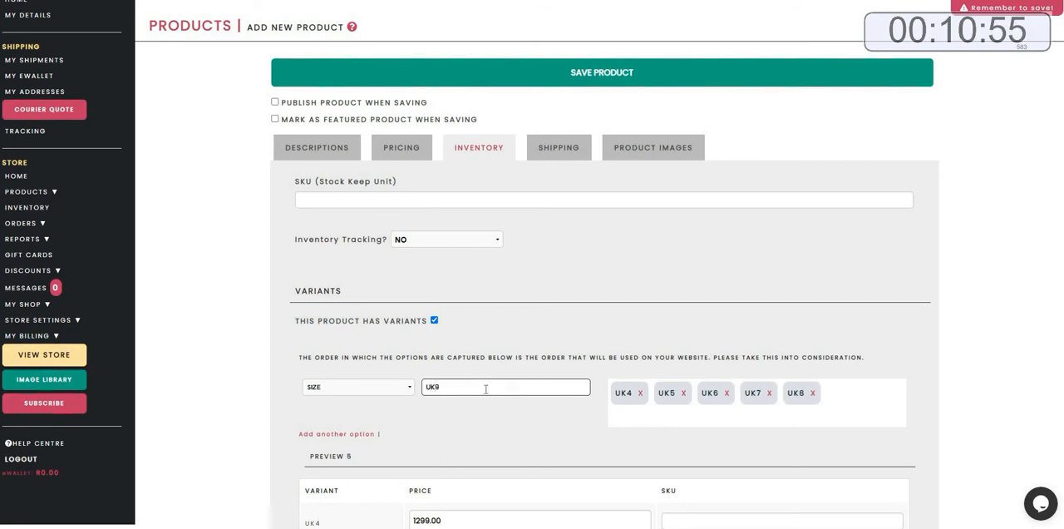
text(9,)
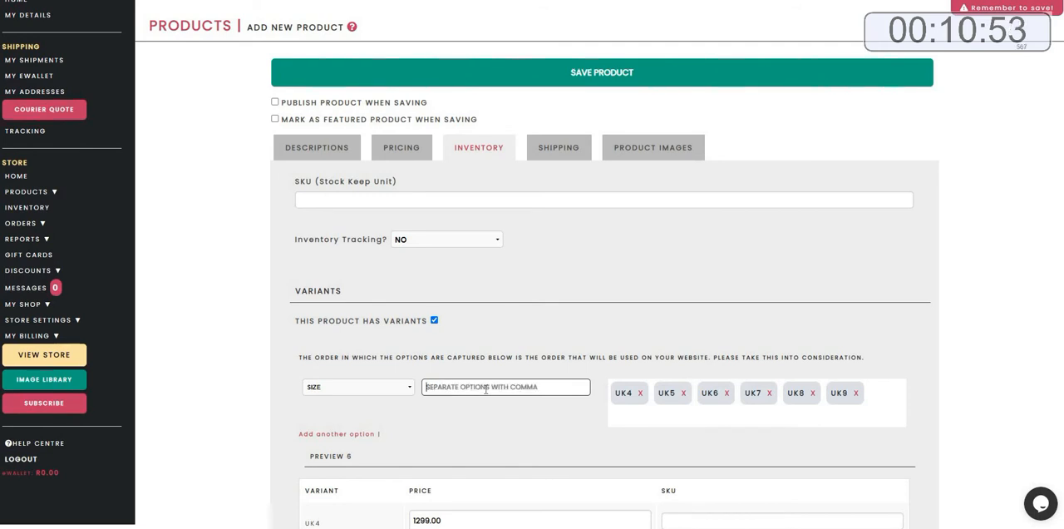
scroll(487, 389, down, 4)
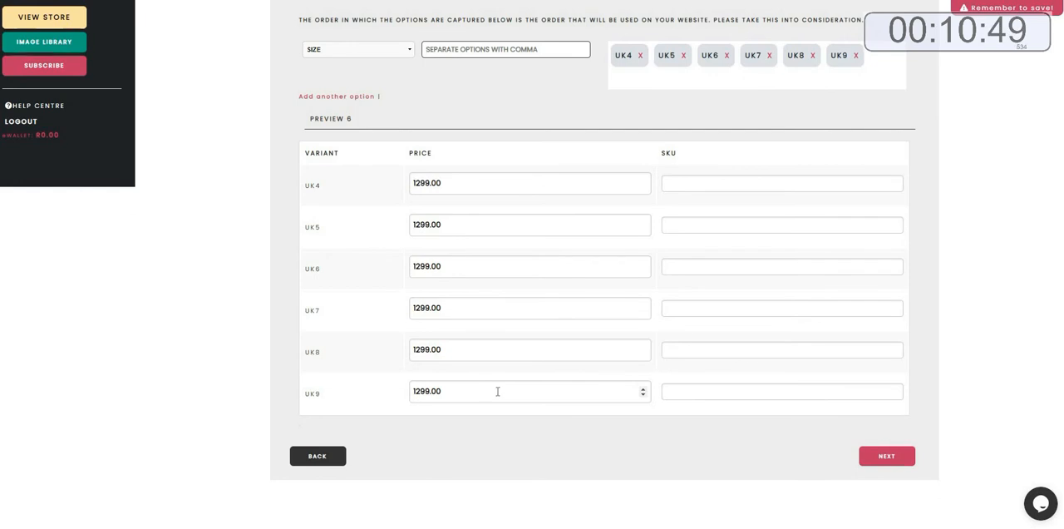
Set the product's charge weight to 1 kg in the shipping section and move on to product images.
click(891, 464)
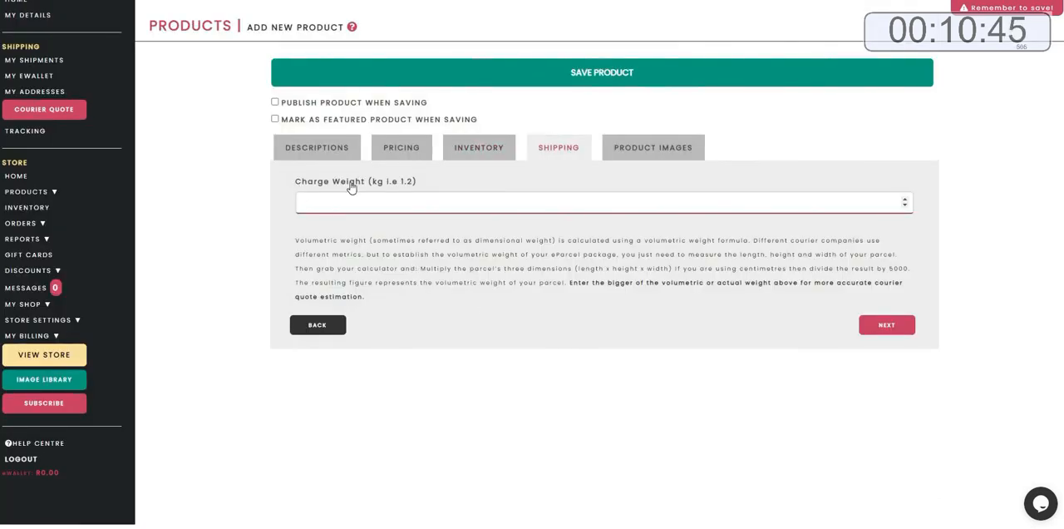
drag(295, 183, 436, 204)
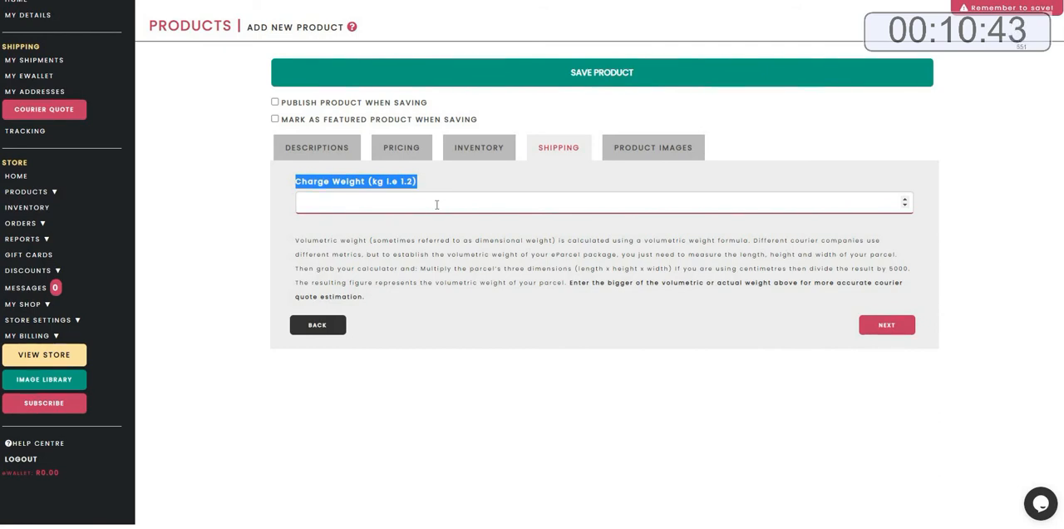
click(436, 204)
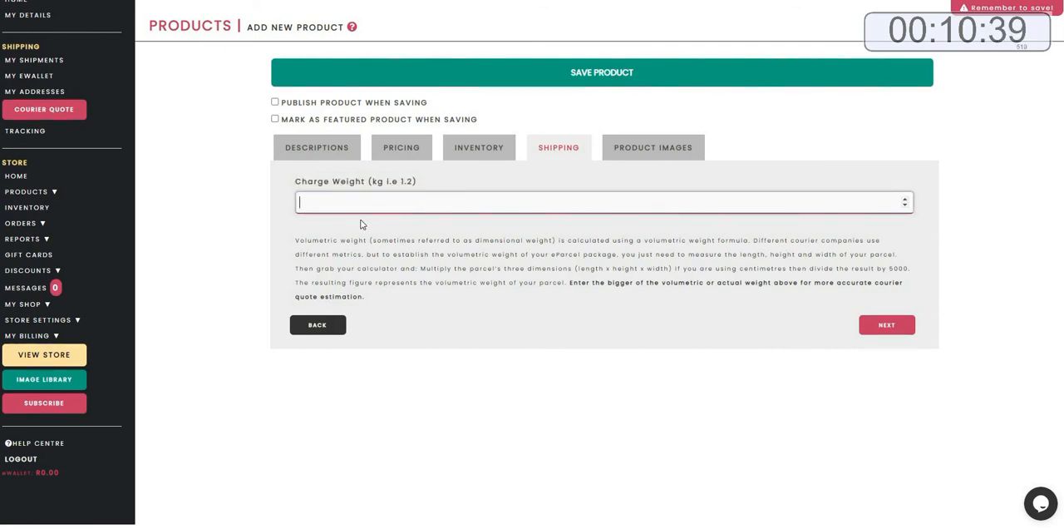
drag(295, 241, 910, 304)
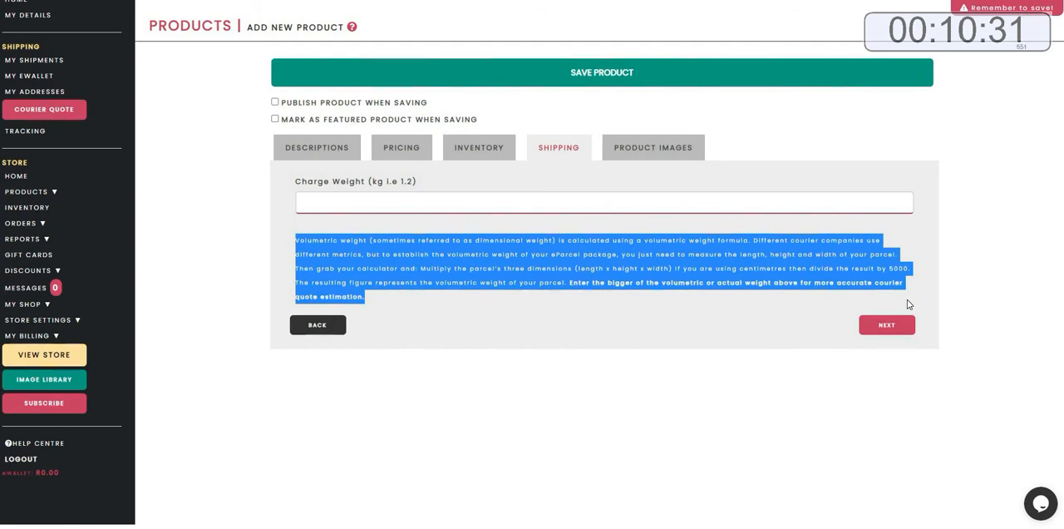
click(334, 201)
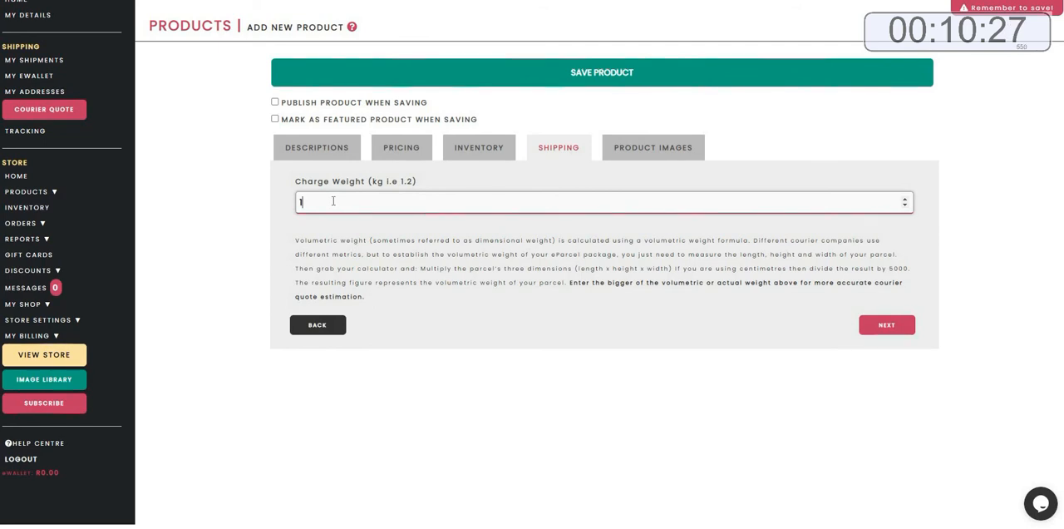
click(887, 324)
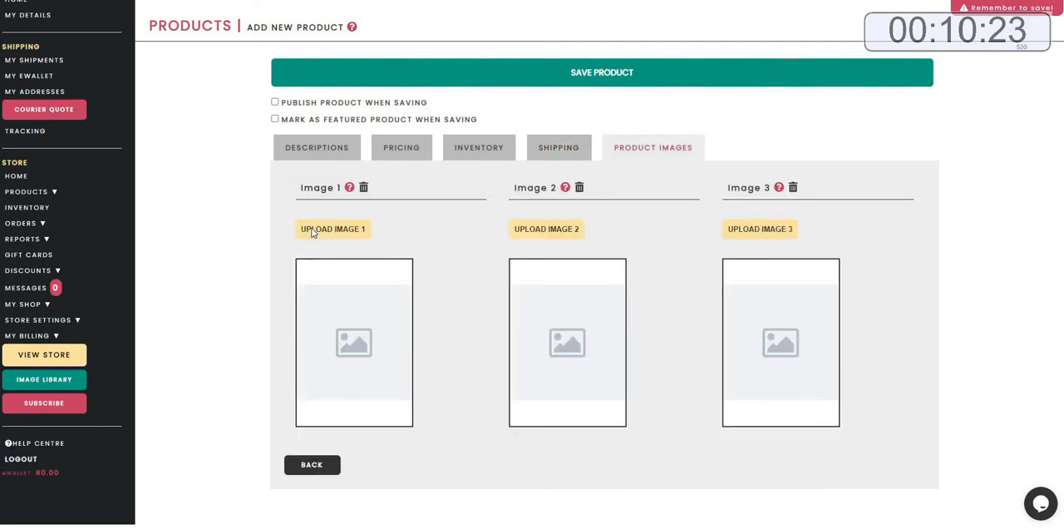
Upload PRODUCT 1.1.webp from the runforlife PRODUCTS folder as the product's Image 1.
click(311, 231)
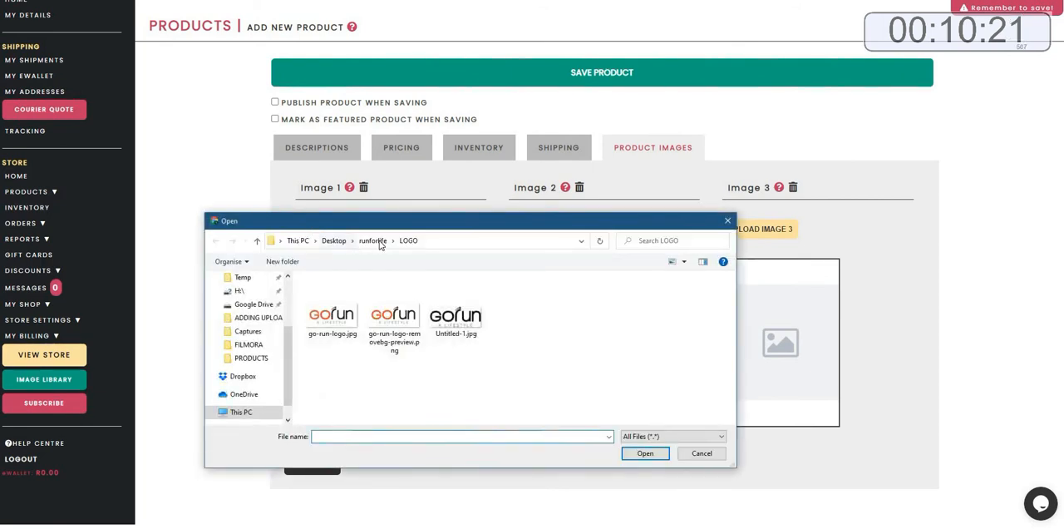
click(370, 241)
double_click(340, 325)
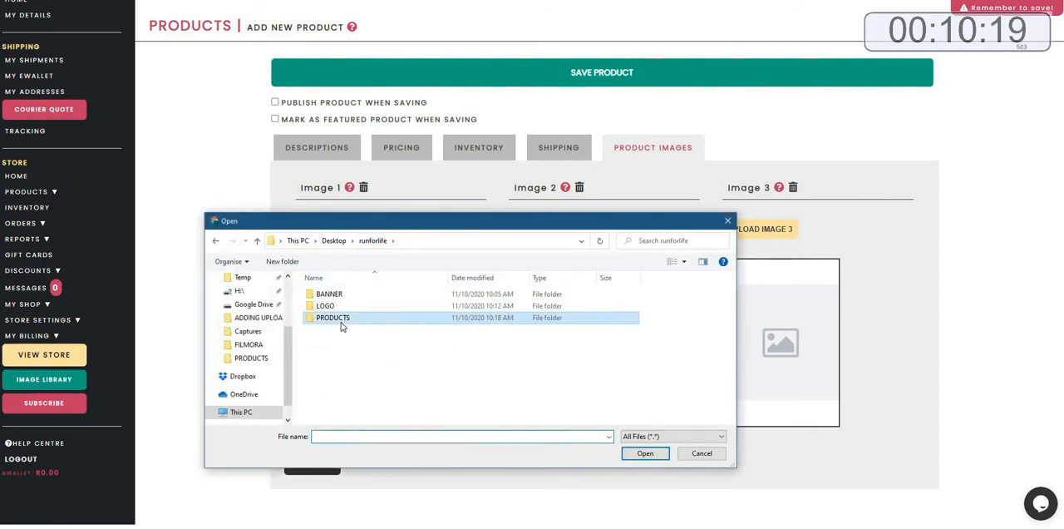
click(341, 324)
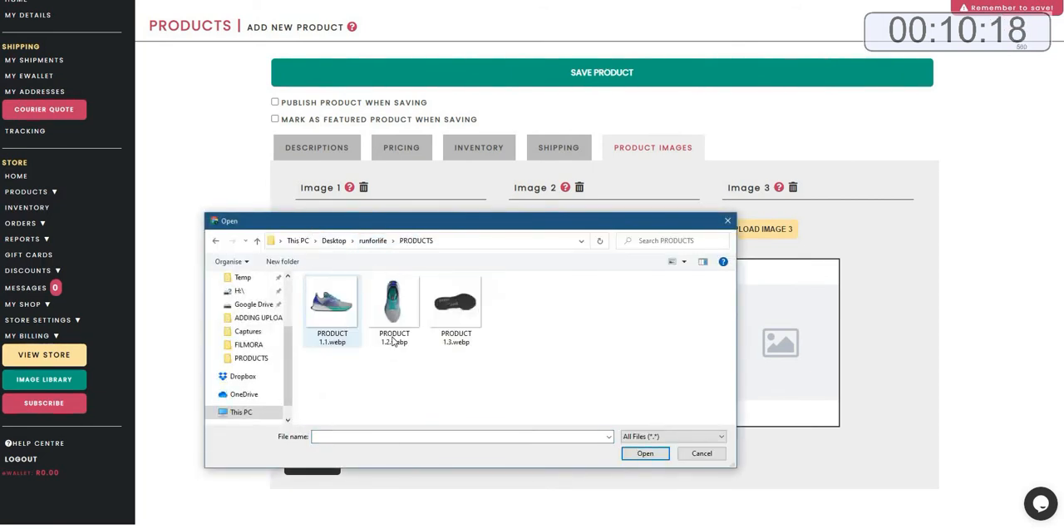
click(644, 455)
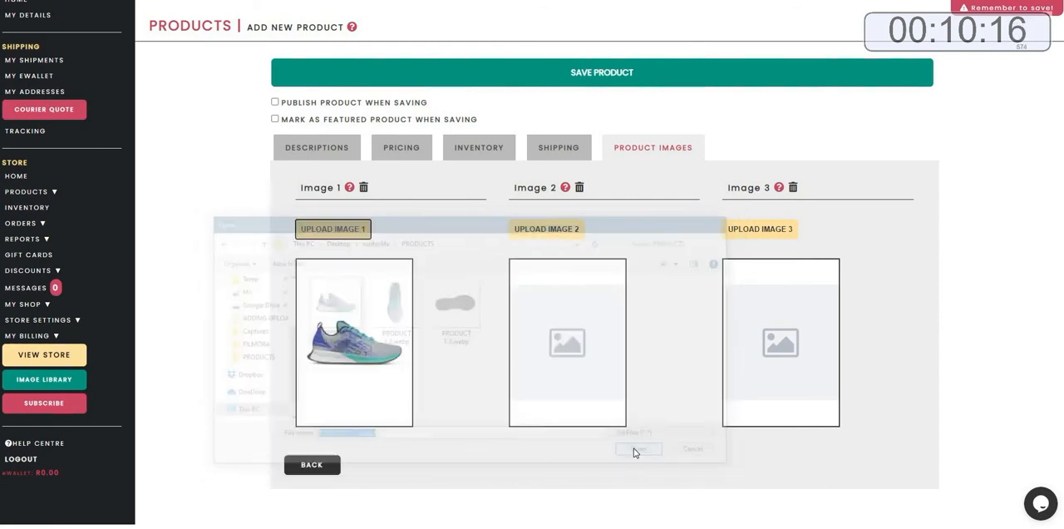
Upload PRODUCT 1.2.webp as Image 2 and PRODUCT 1.3.webp as Image 3.
click(548, 232)
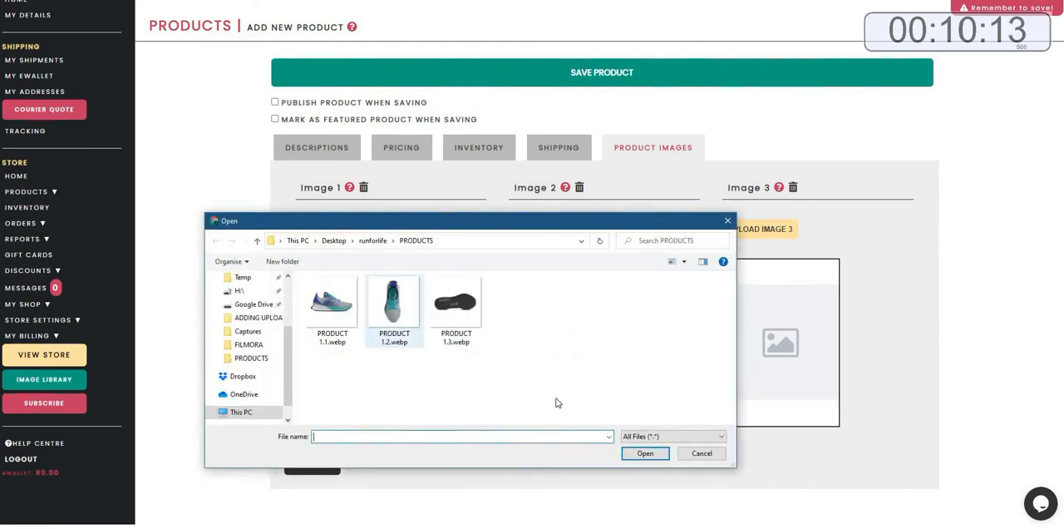
click(394, 308)
click(645, 453)
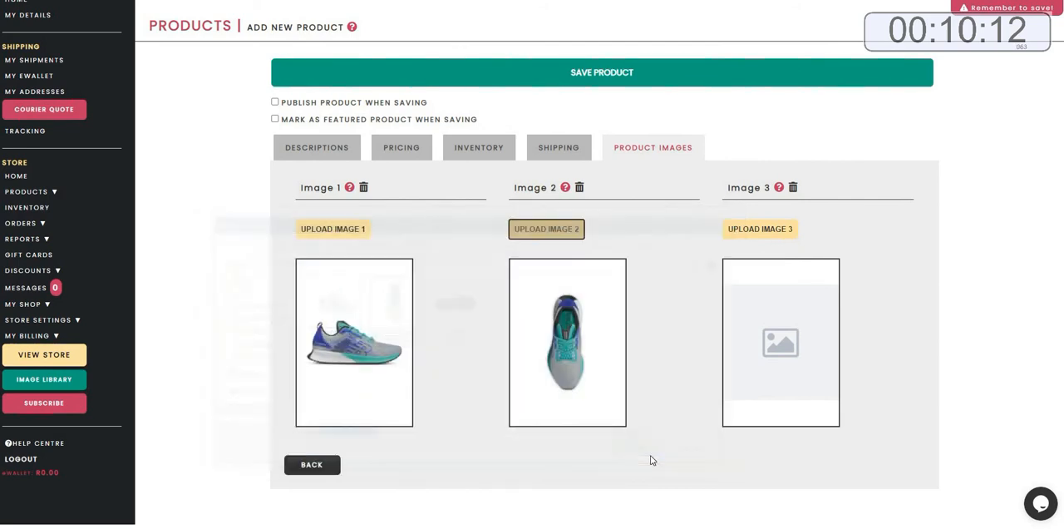
click(748, 231)
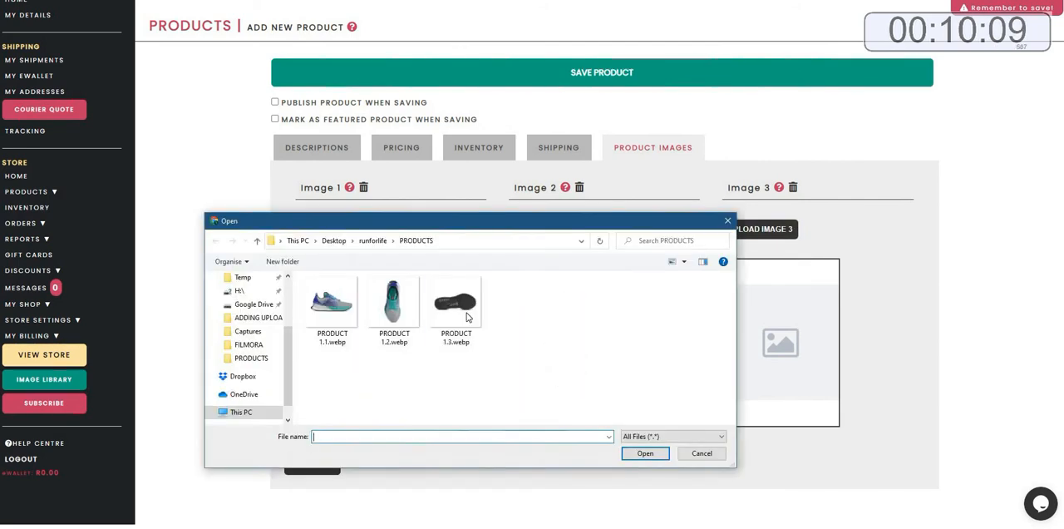
click(467, 317)
click(638, 454)
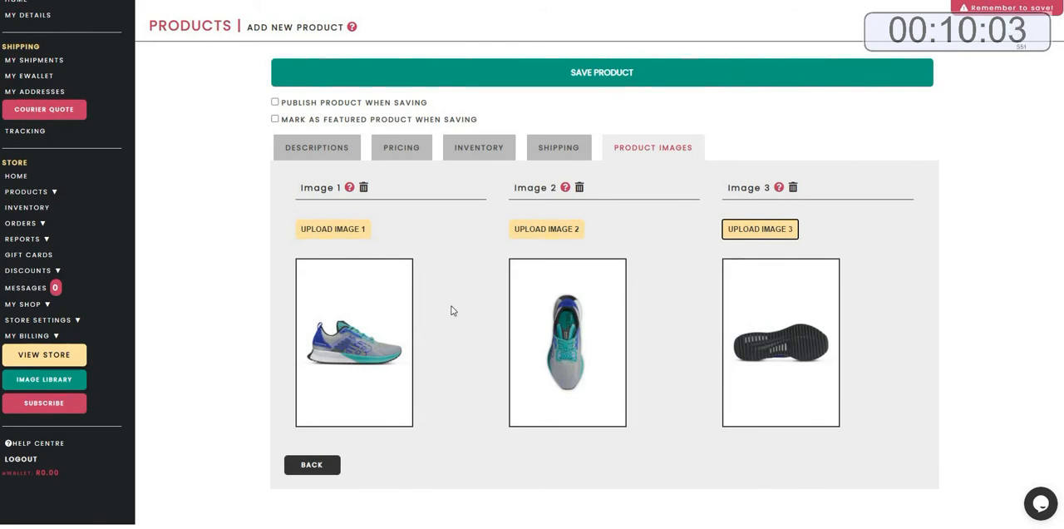
Mark the product to be published and featured when saving, and save the product.
click(275, 102)
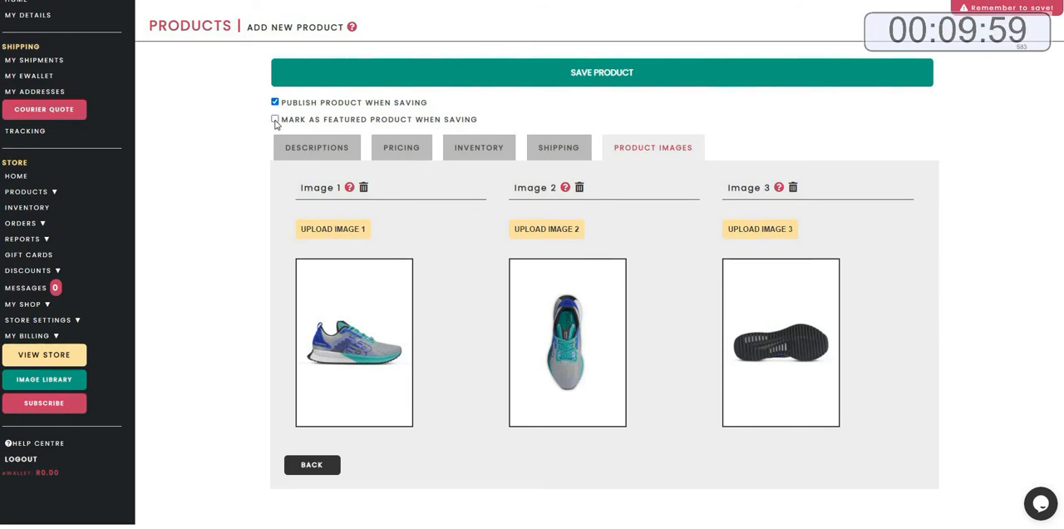
click(275, 119)
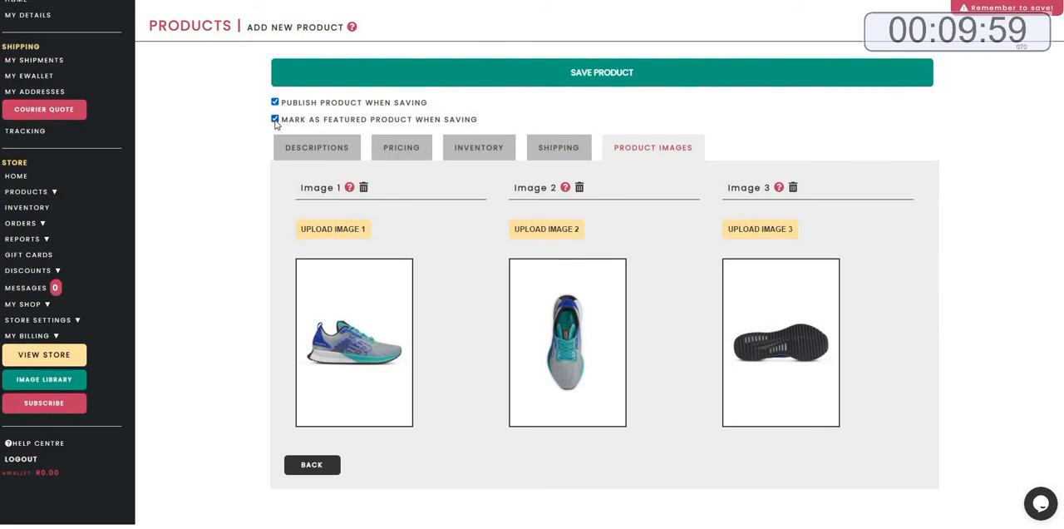
click(604, 86)
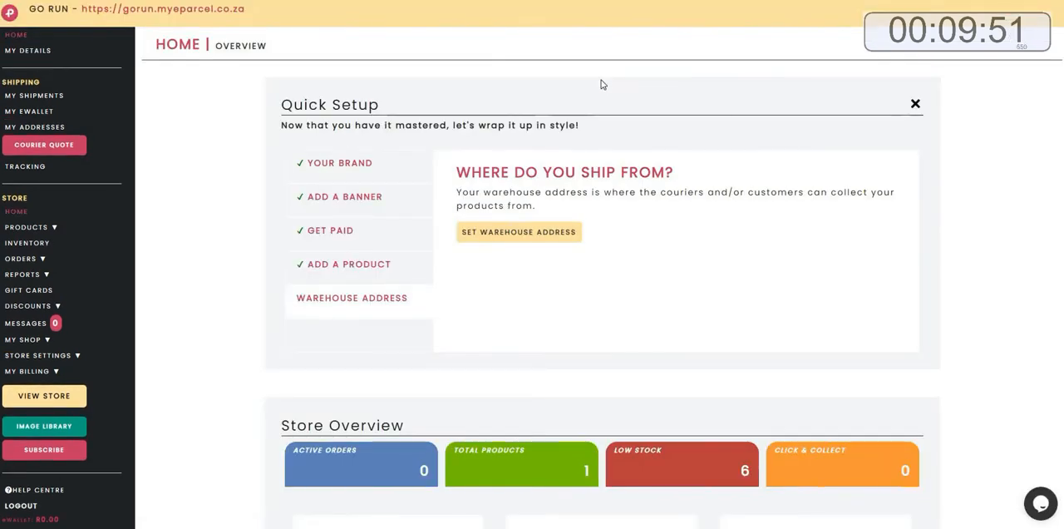
Start setting the warehouse address and pick the store's street address from the search suggestions.
triple_click(637, 175)
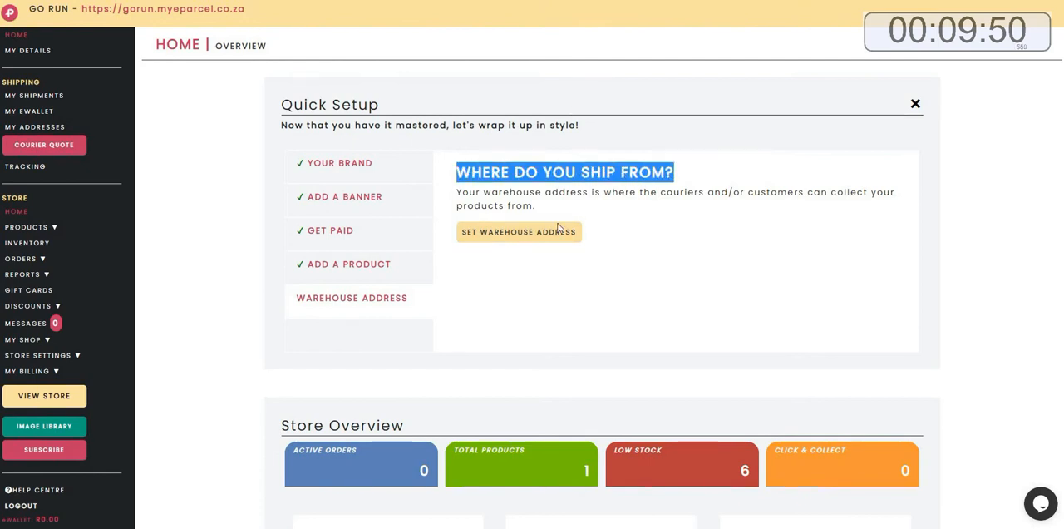
click(506, 236)
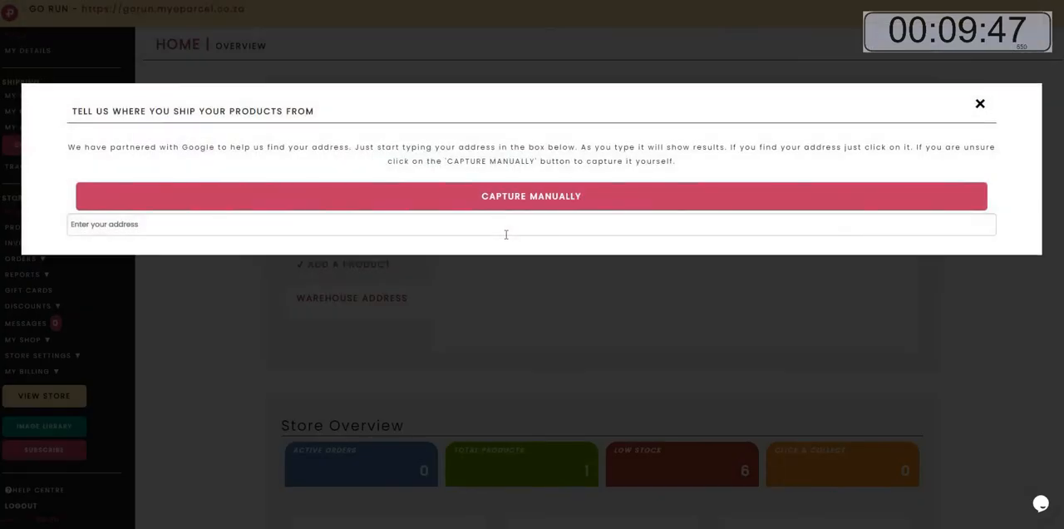
click(270, 224)
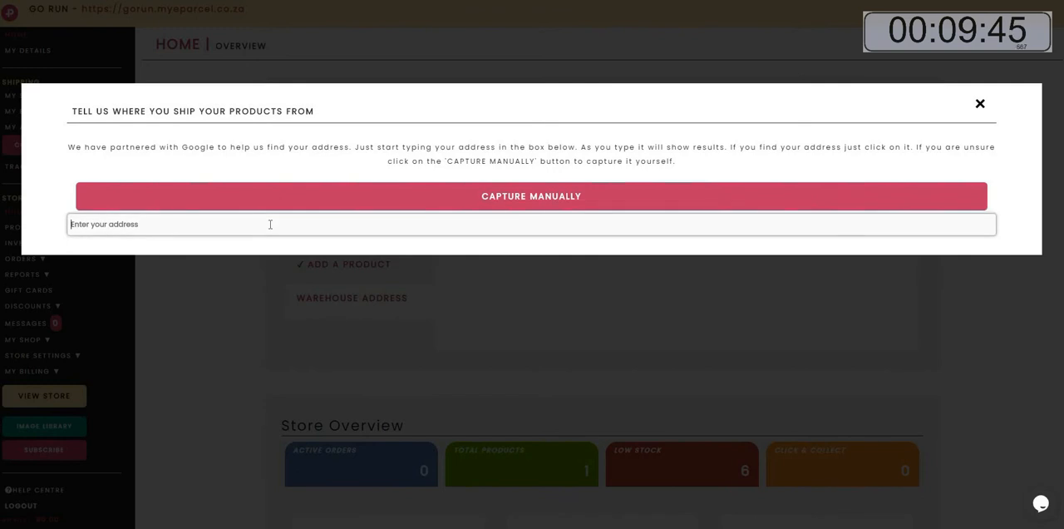
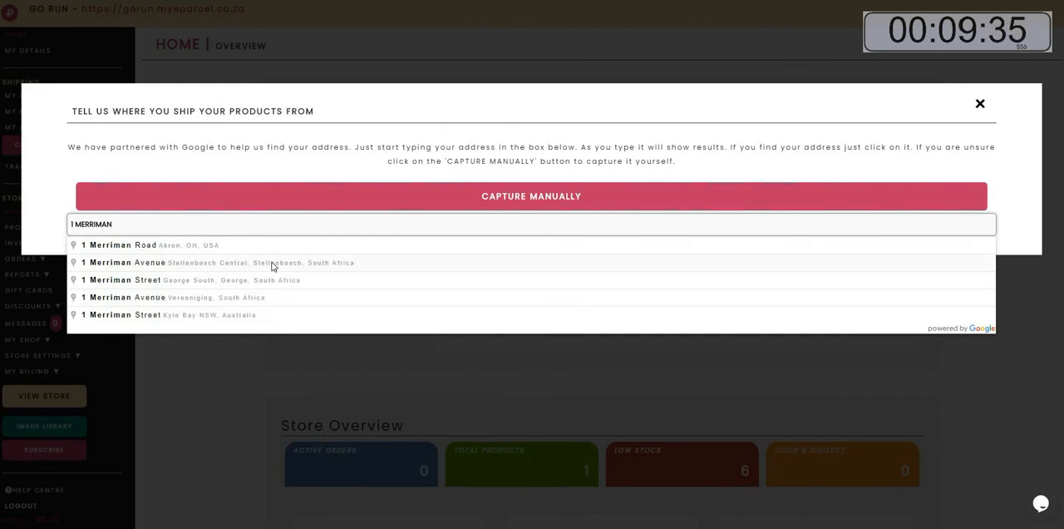
click(272, 263)
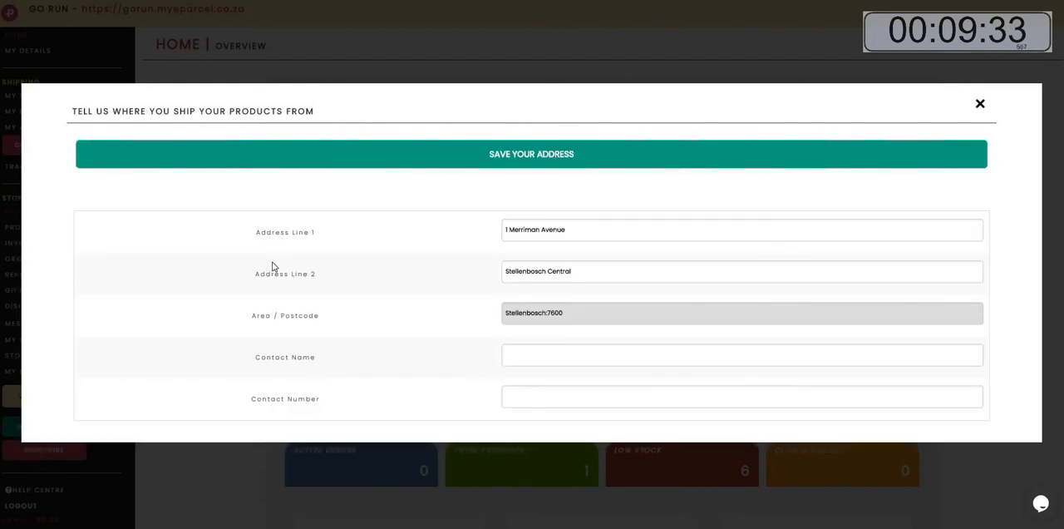
Enter GO RUN SUPPORT as the warehouse contact name, fill in the contact phone number, and save the address.
click(525, 355)
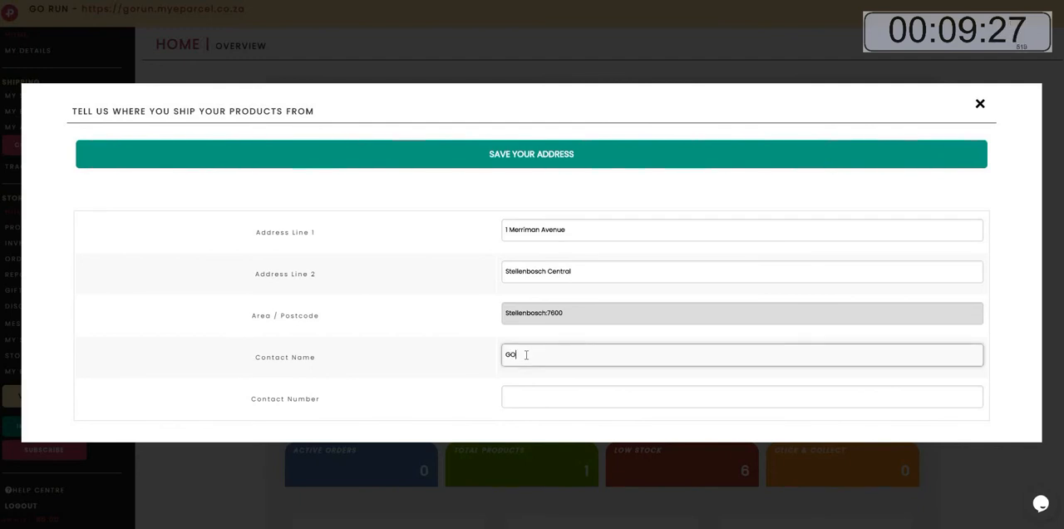
text(GO RUN SUPPORT)
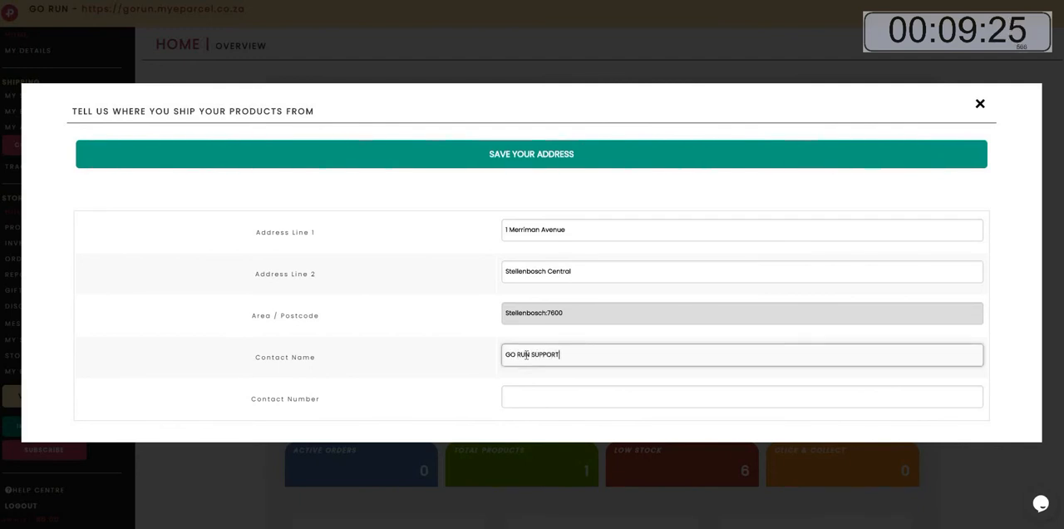
click(623, 396)
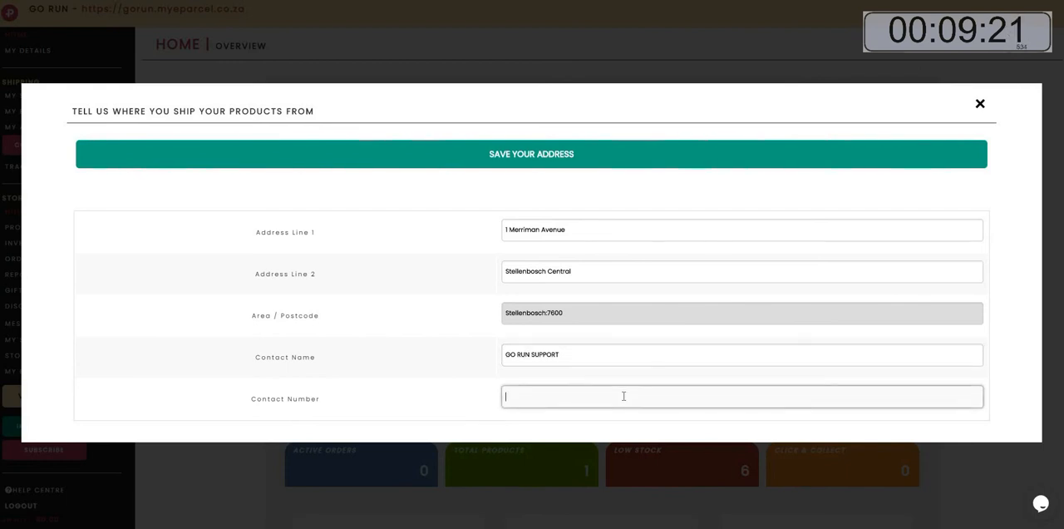
text(0123456789)
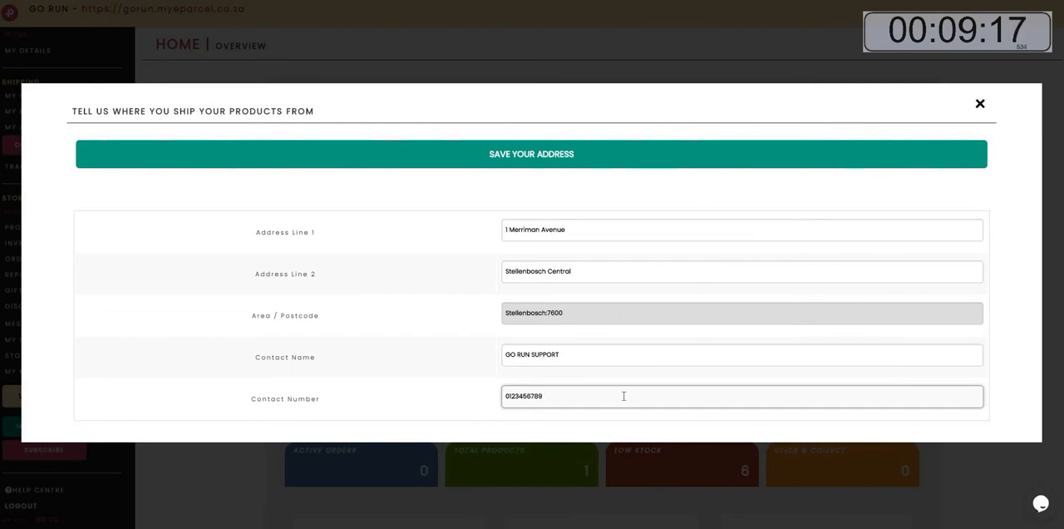
click(518, 163)
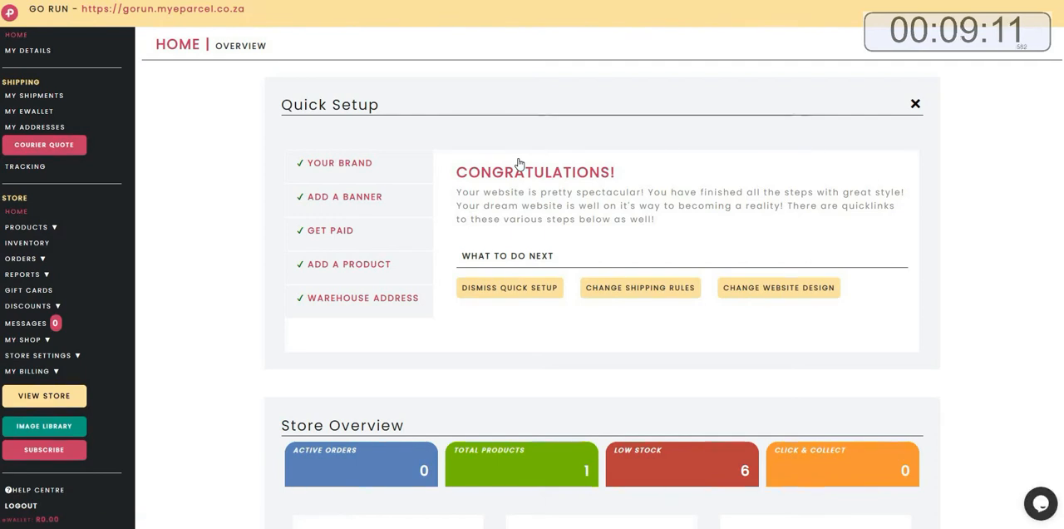
Open the live store and scroll down to the featured products.
double_click(633, 173)
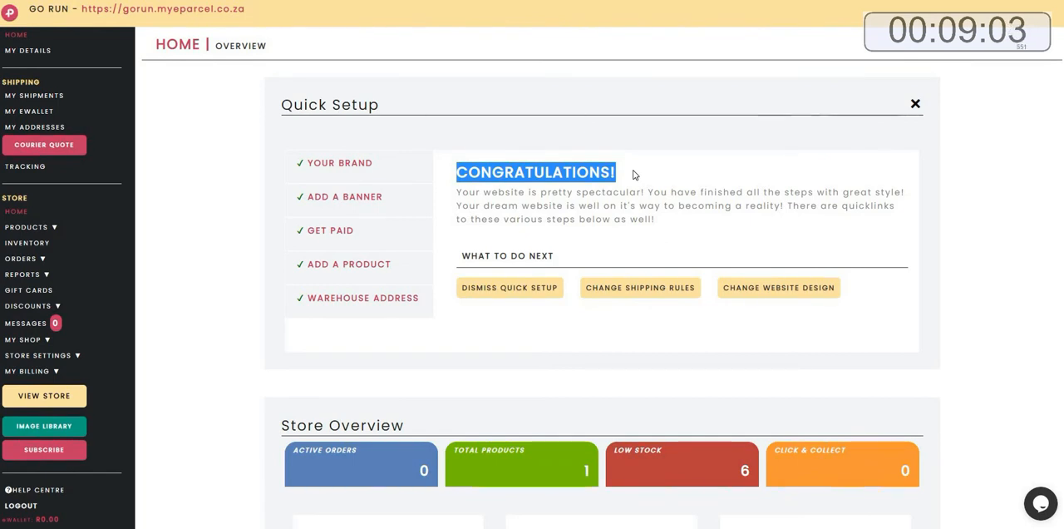
click(632, 174)
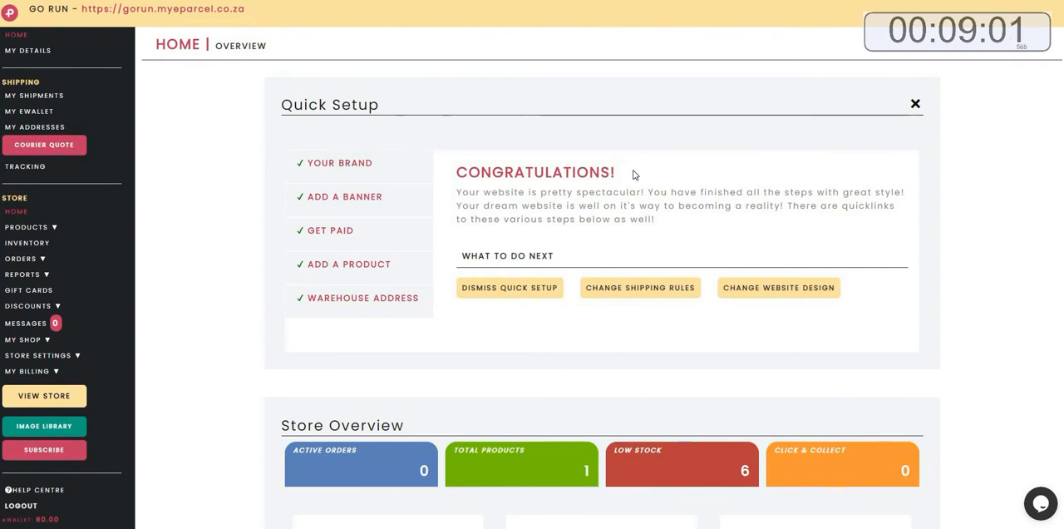
click(21, 398)
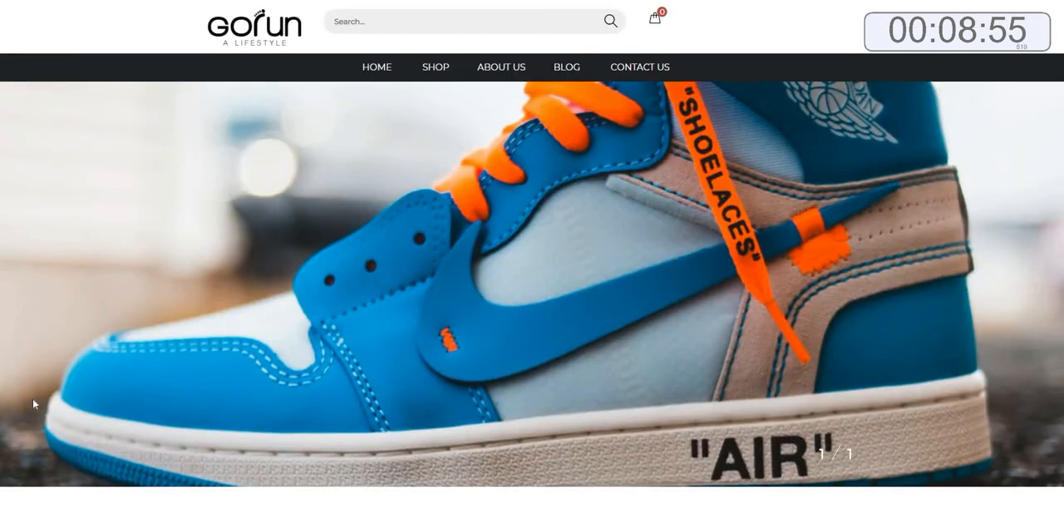
scroll(854, 352, down, 6)
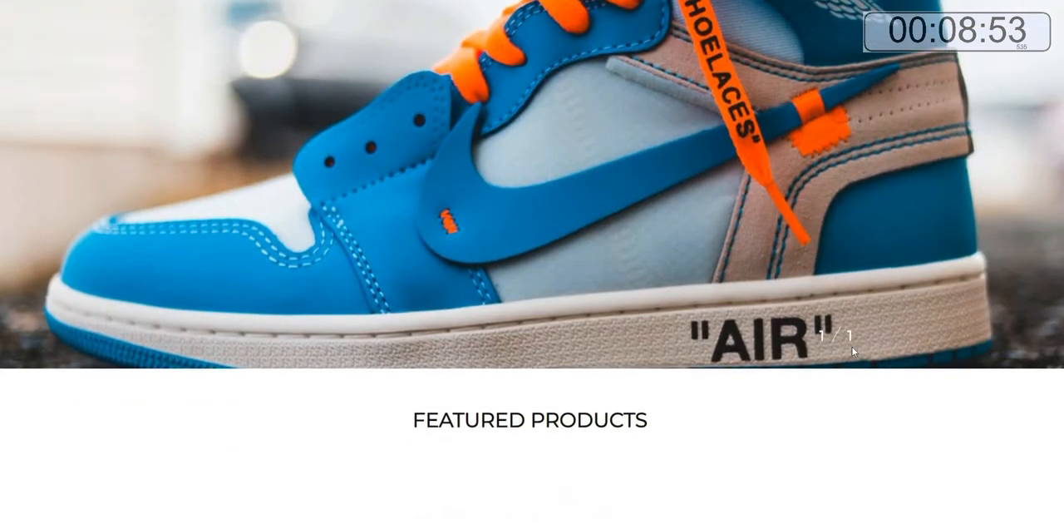
scroll(854, 352, down, 1)
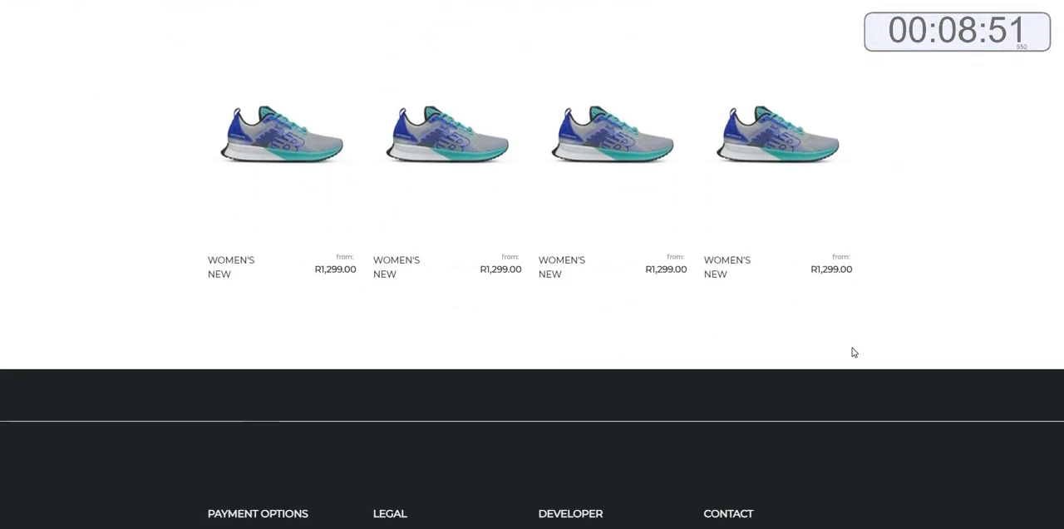
Open the featured sneaker's product page and check its size options.
click(267, 152)
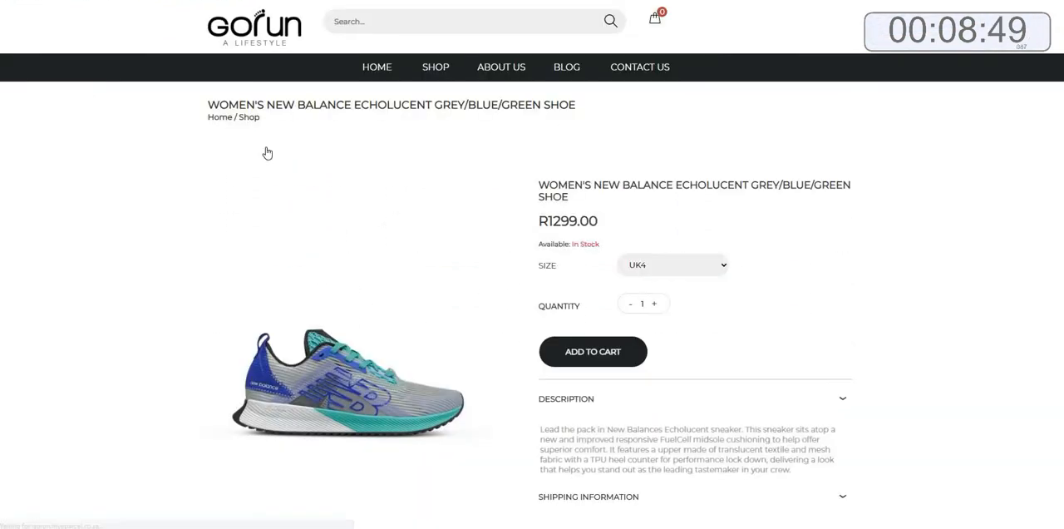
click(702, 266)
click(691, 292)
click(690, 270)
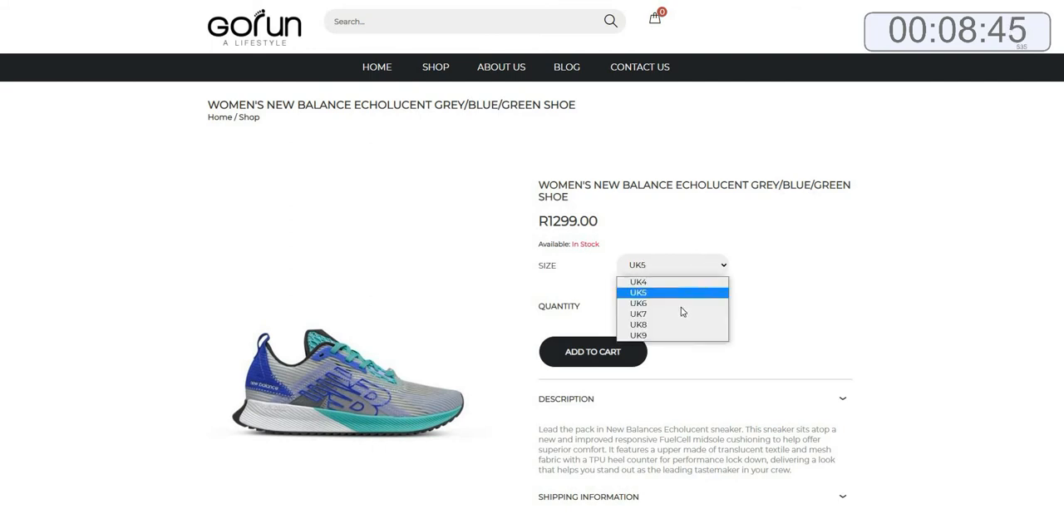
click(697, 286)
click(701, 271)
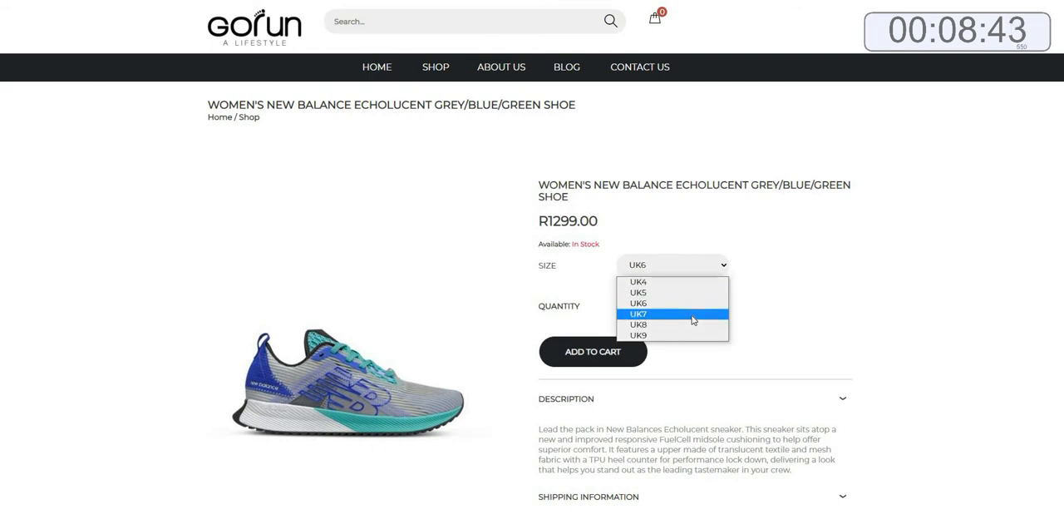
click(692, 314)
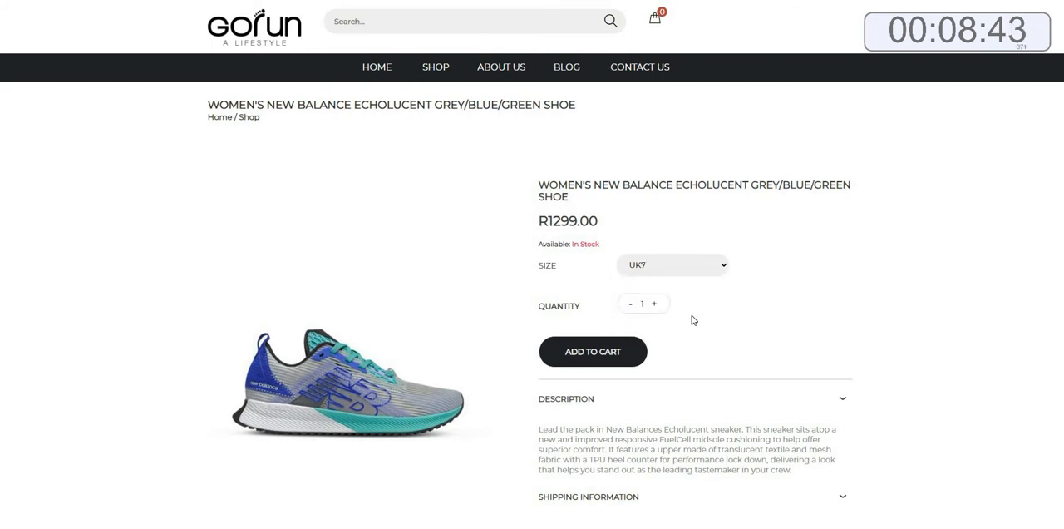
Start a new product and paste the title WOMEN'S NIKE REACT MILER WHITE/TURQUOISE/PURPLE SHOE copied from Notepad.
click(370, 70)
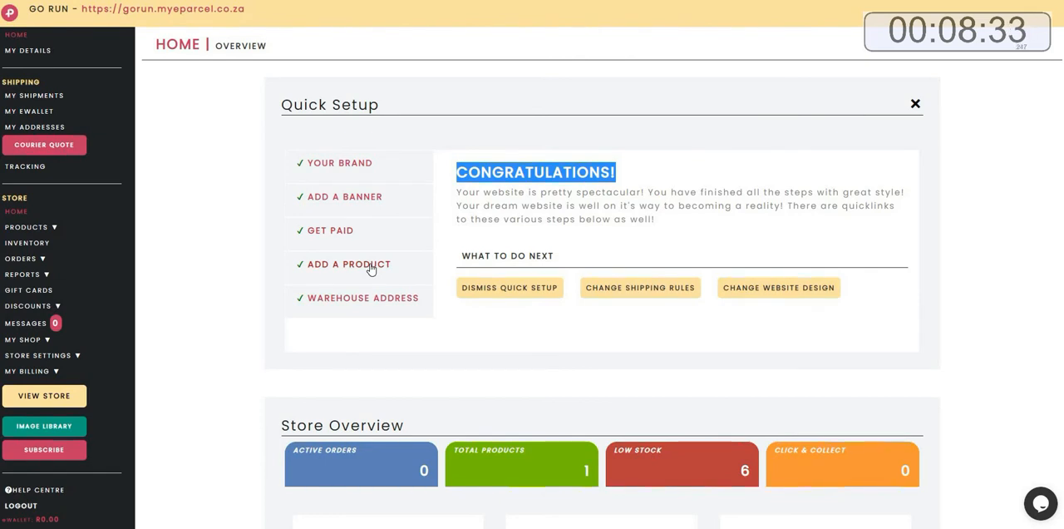
click(372, 266)
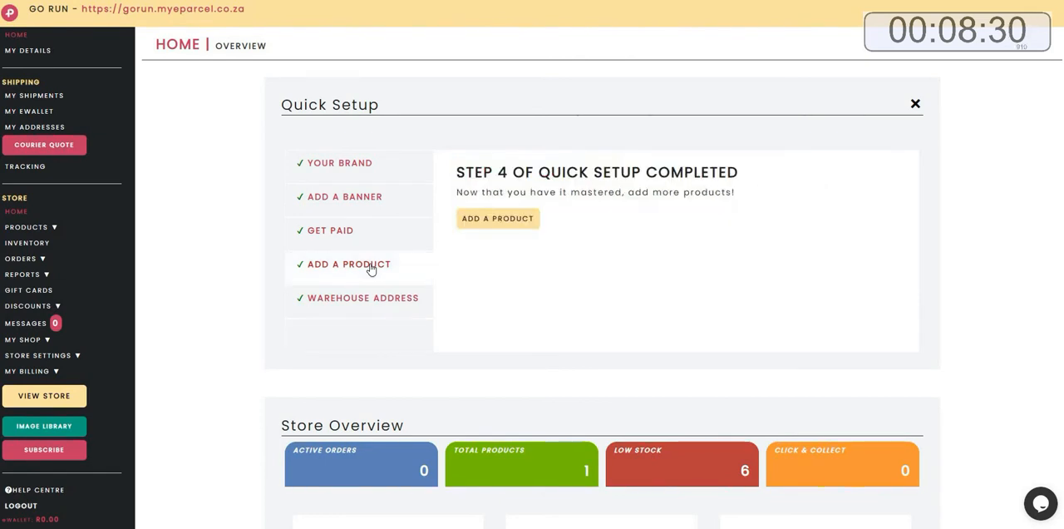
click(512, 221)
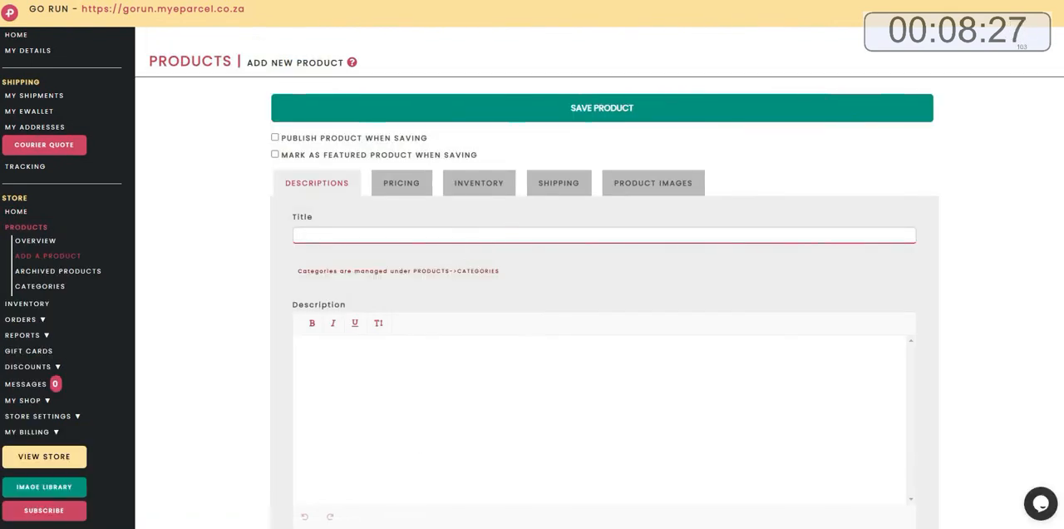
key(alt+Tab)
drag(845, 104, 607, 104)
right_click(627, 101)
click(654, 139)
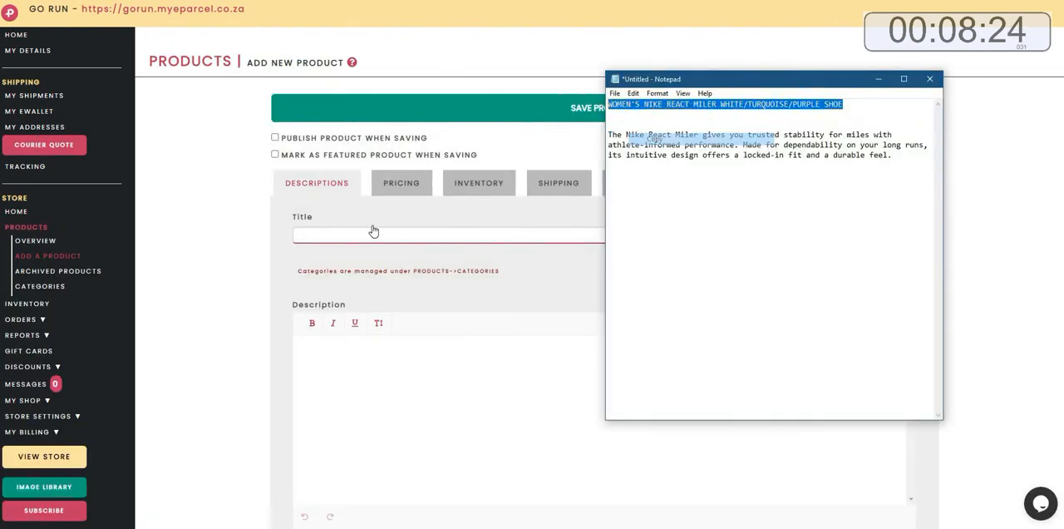
click(373, 231)
key(ctrl+v)
Copy the description paragraph from Notepad and paste it into the product description.
key(alt+Tab)
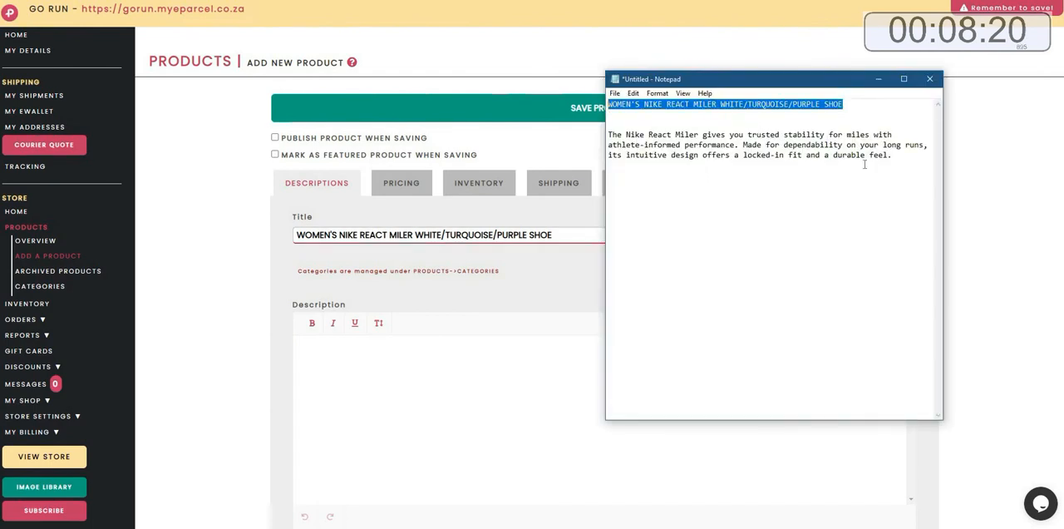
drag(893, 156, 609, 135)
right_click(610, 136)
click(308, 371)
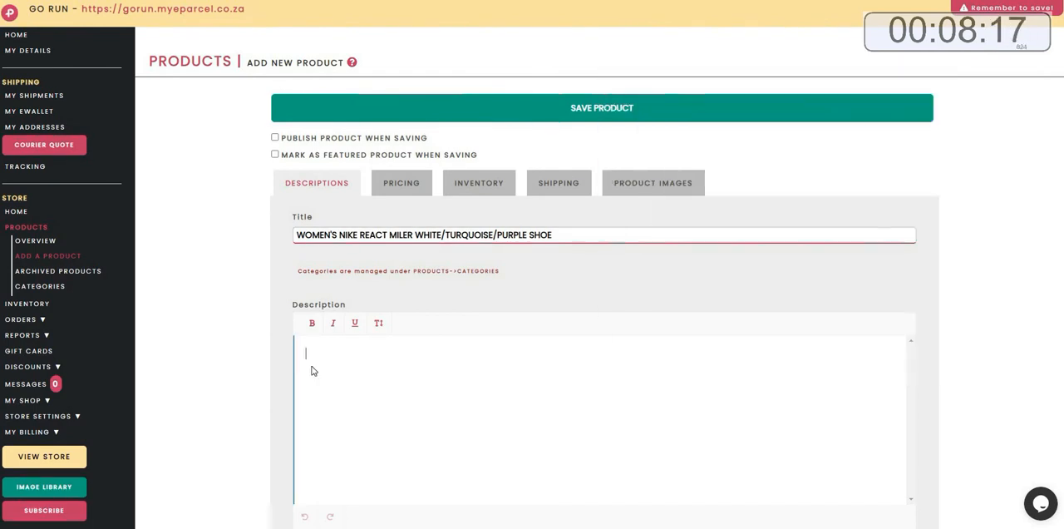
right_click(308, 374)
click(341, 279)
Set the product price to 2299.
click(400, 183)
click(378, 236)
text(2299.00)
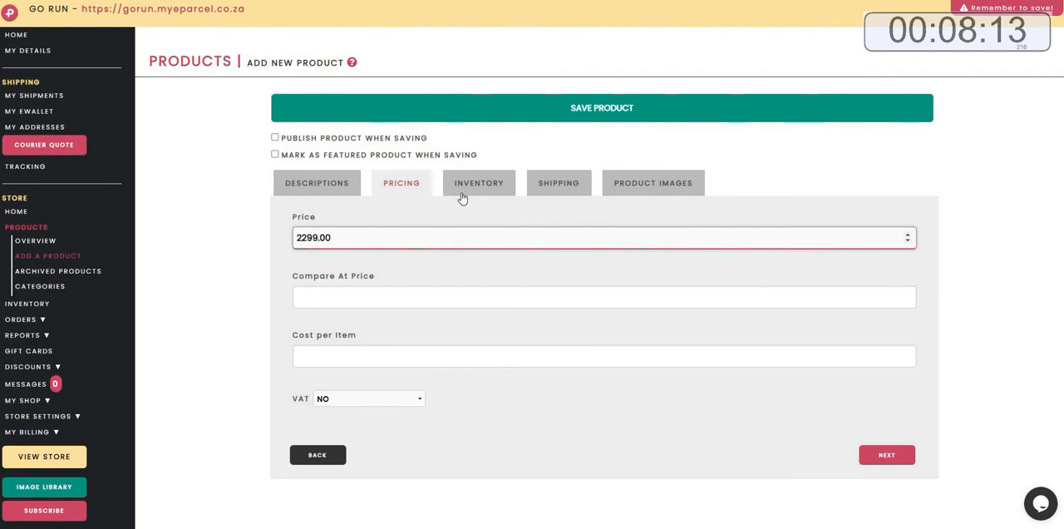
Enable variants and add size options UK4, UK5, UK6, UK7, UK8 and UK9.
click(462, 197)
click(434, 355)
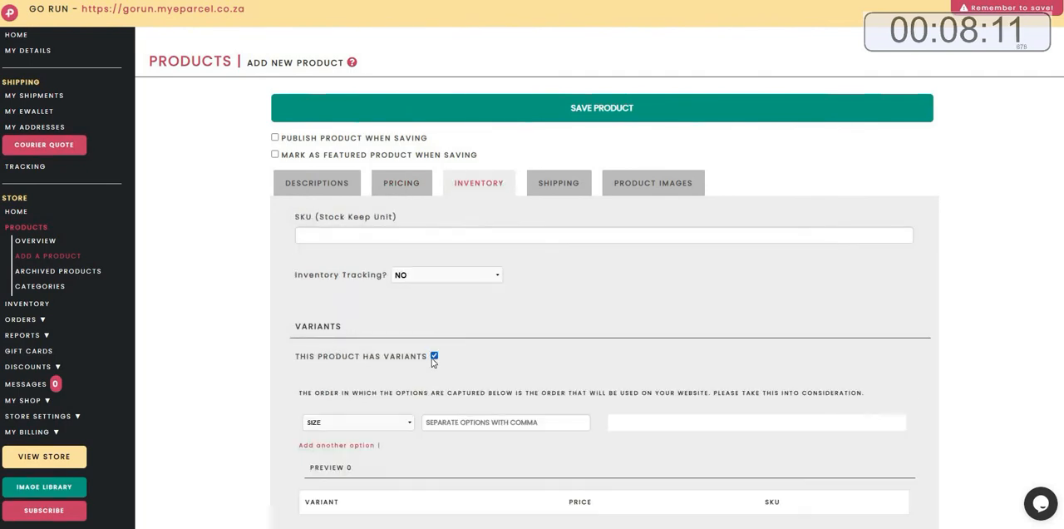
click(458, 423)
text(UK4)
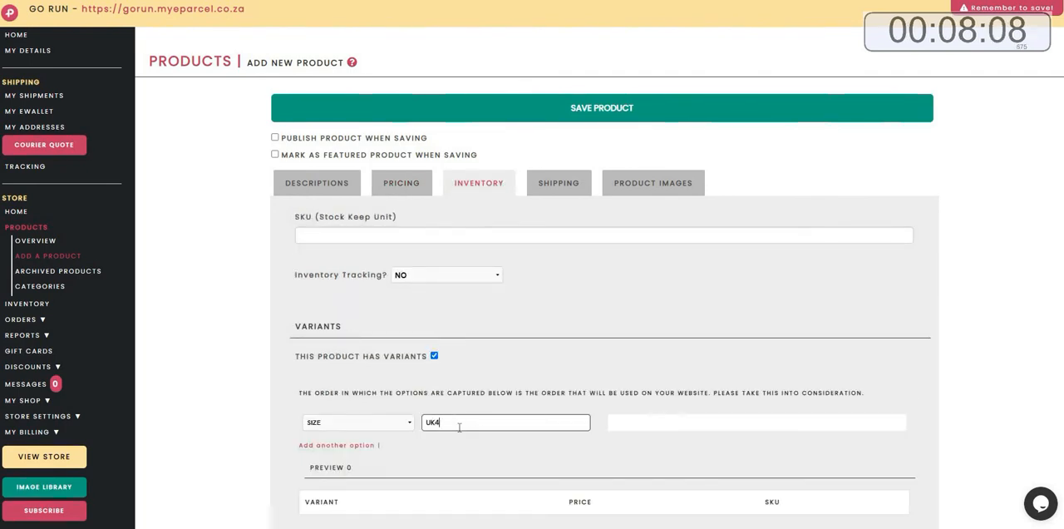
key(Return)
text(UK5)
key(Return)
text(UK6)
key(Return)
text(UK7)
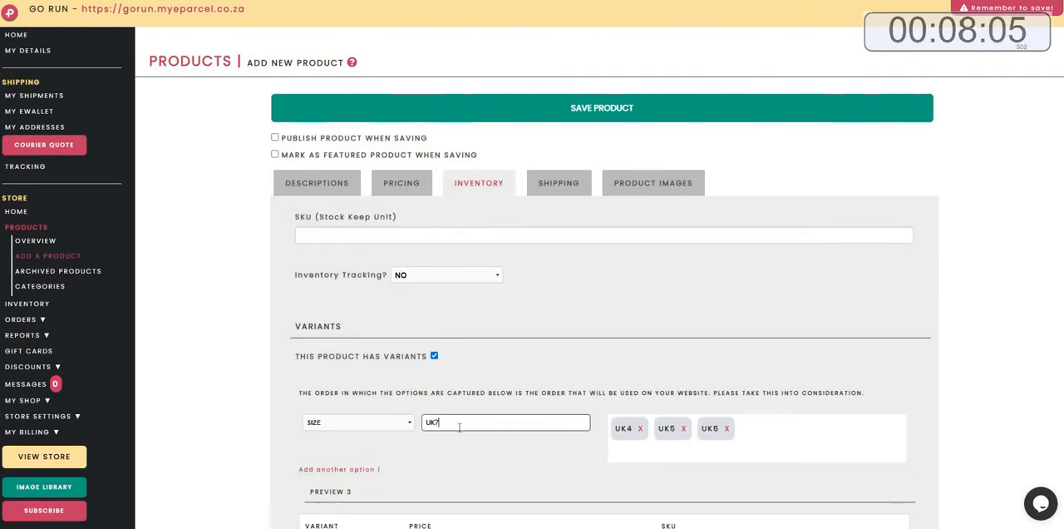
key(Return)
text(UK8,)
key(Return)
text(UK)
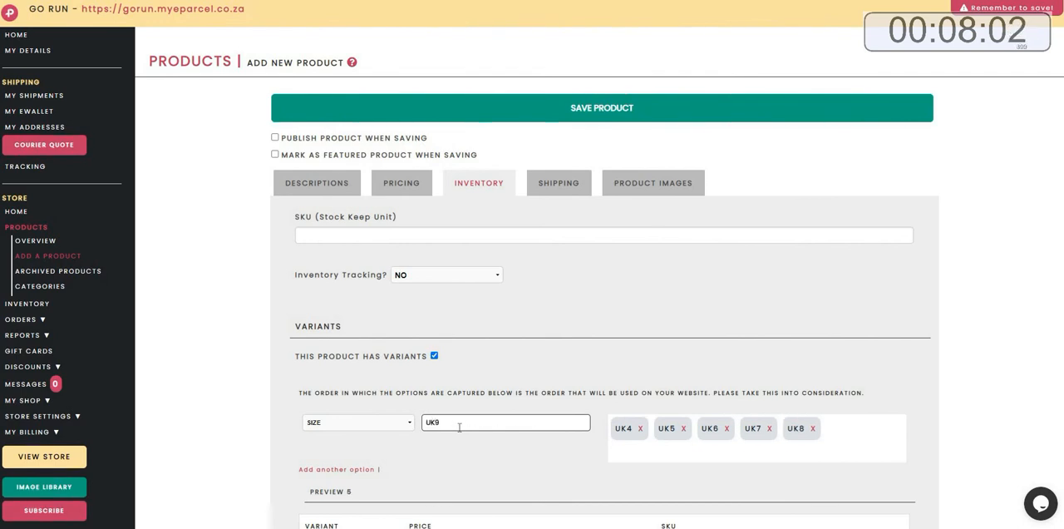
text(9)
key(Return)
Set the product's charge weight to 1 kg.
scroll(459, 440, down, 5)
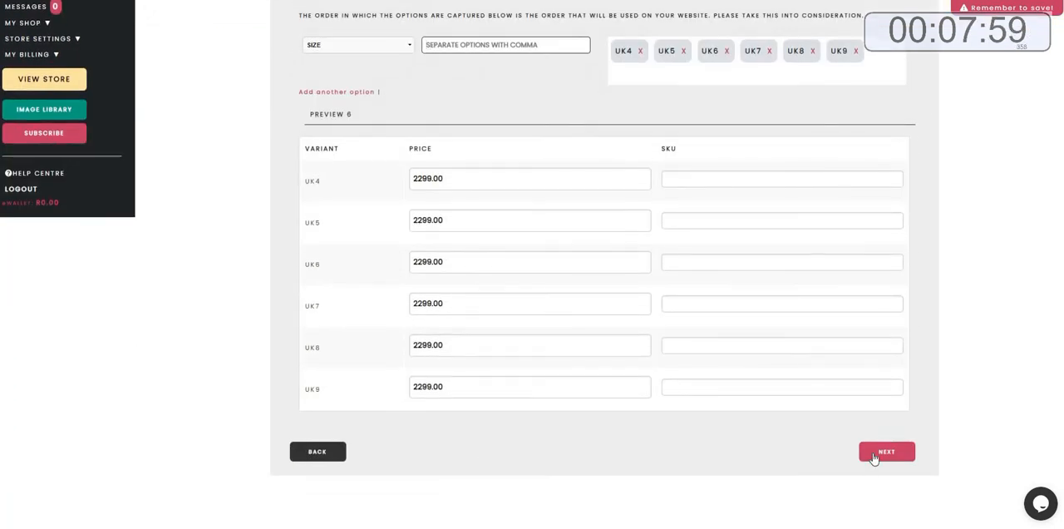
click(886, 452)
click(387, 172)
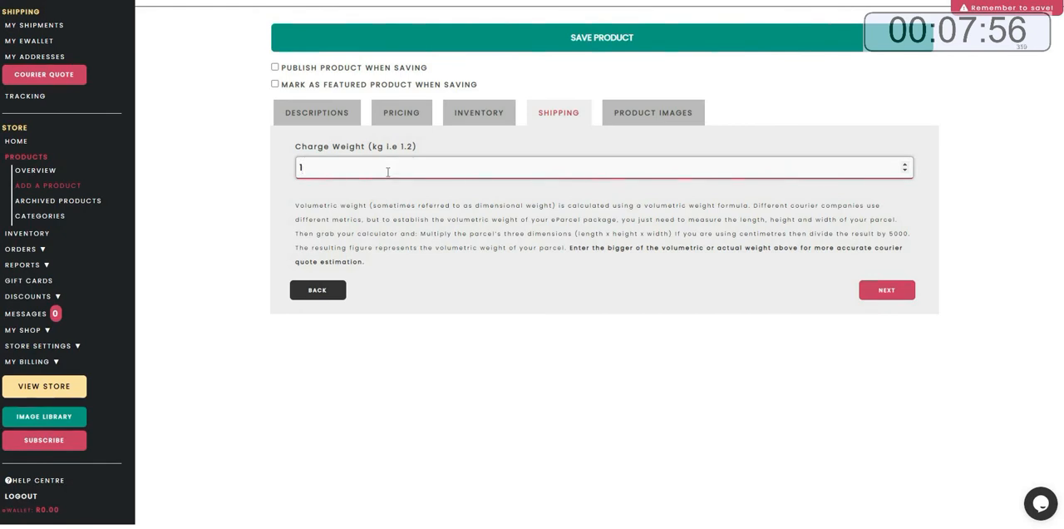
text(1)
Upload PRODUCT 2.1.jpg from the runforlife PRODUCTS folder as Image 1.
click(881, 293)
click(328, 197)
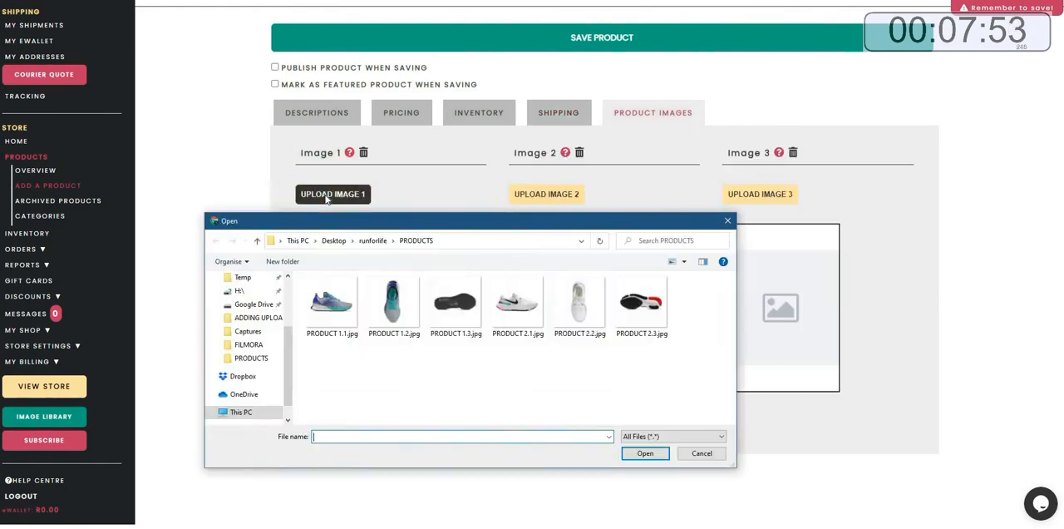
click(518, 303)
click(645, 453)
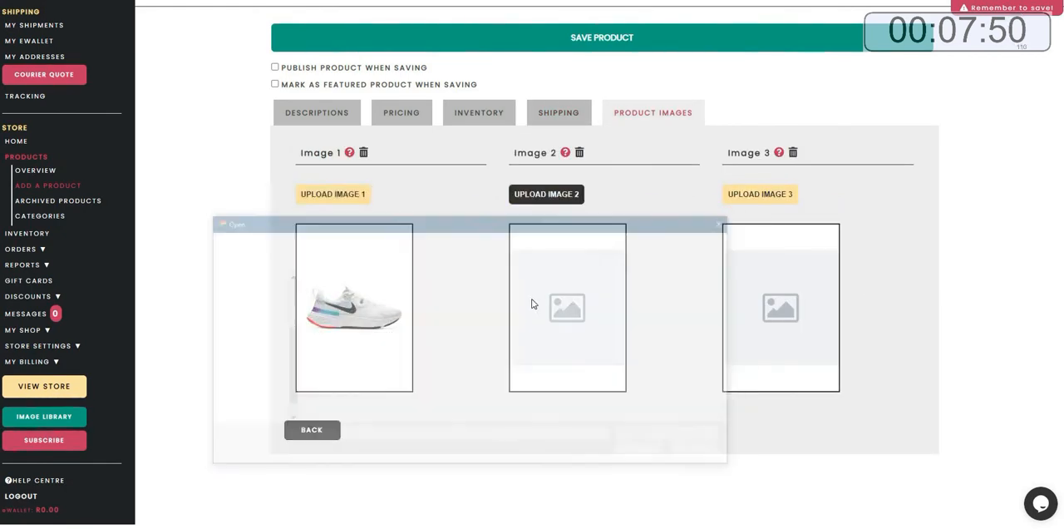
Upload PRODUCT 2.2.jpg as Image 2 and PRODUCT 2.3.jpg as Image 3.
click(579, 304)
click(645, 453)
click(756, 194)
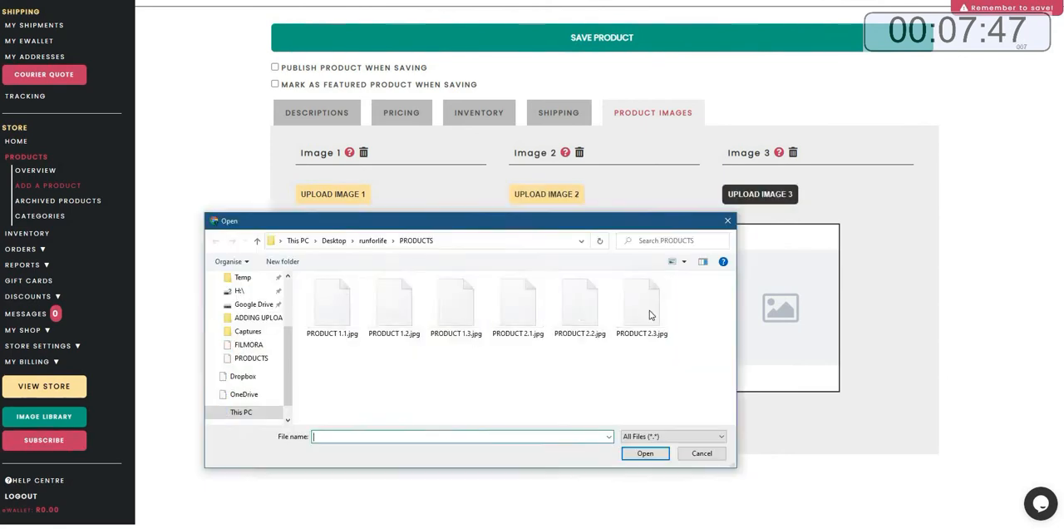
click(642, 306)
click(645, 453)
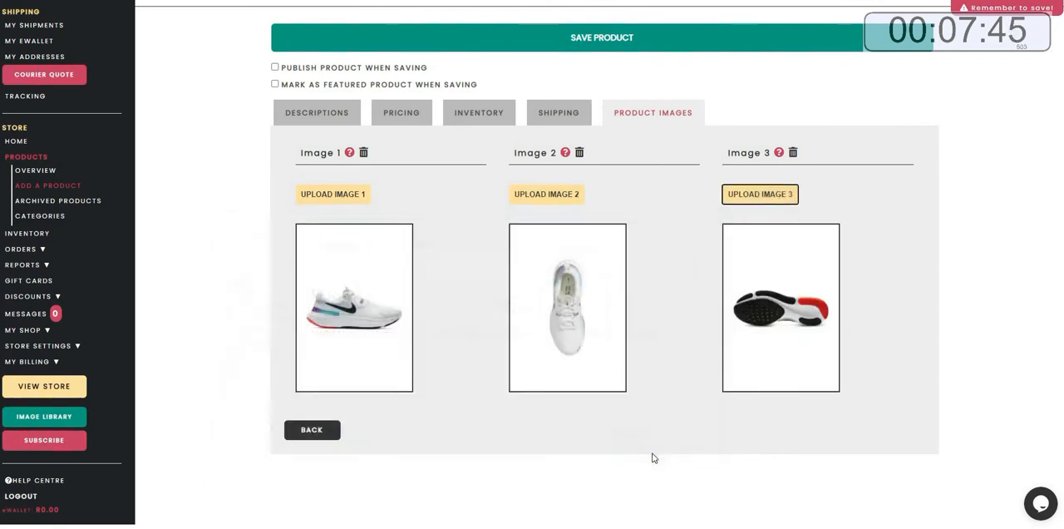
Mark the product to be published and featured when saving, and save the product.
click(274, 68)
click(275, 84)
click(575, 43)
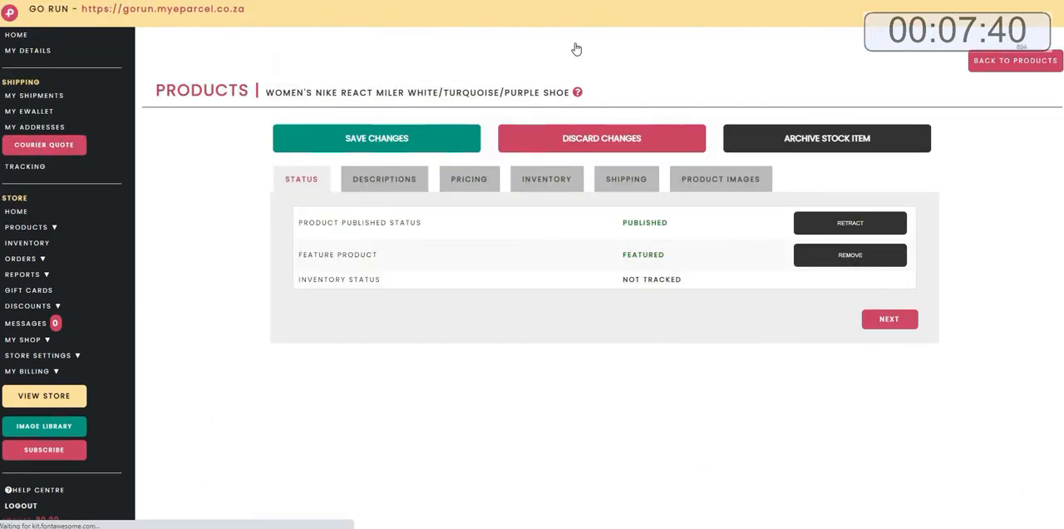
Start a new product from Quick Setup and paste the title WOMEN'S HOKA CLIFTON 7 BLACK/ORANGE/PINK SHOE from Notepad.
click(17, 37)
click(348, 268)
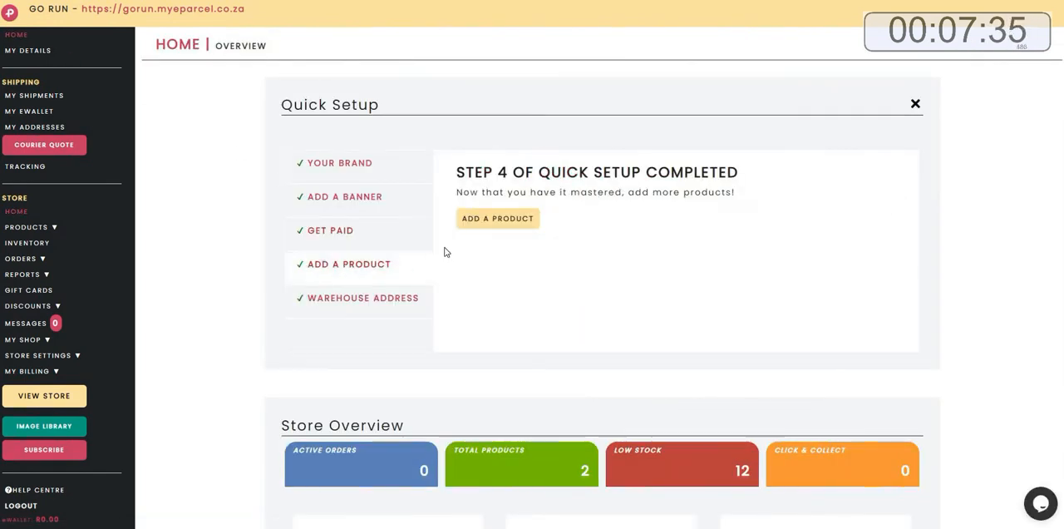
click(495, 219)
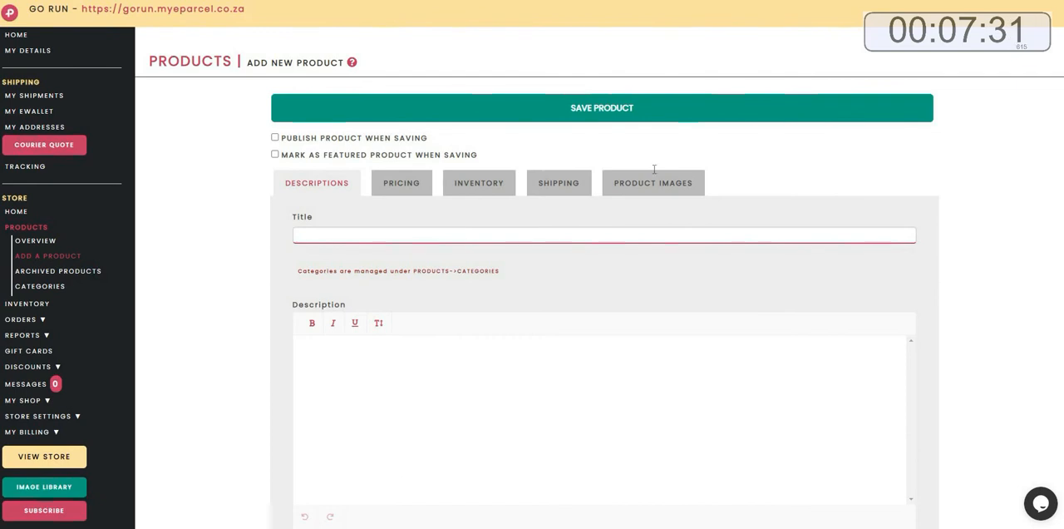
key(alt+Tab)
drag(813, 104, 608, 104)
right_click(628, 104)
click(657, 143)
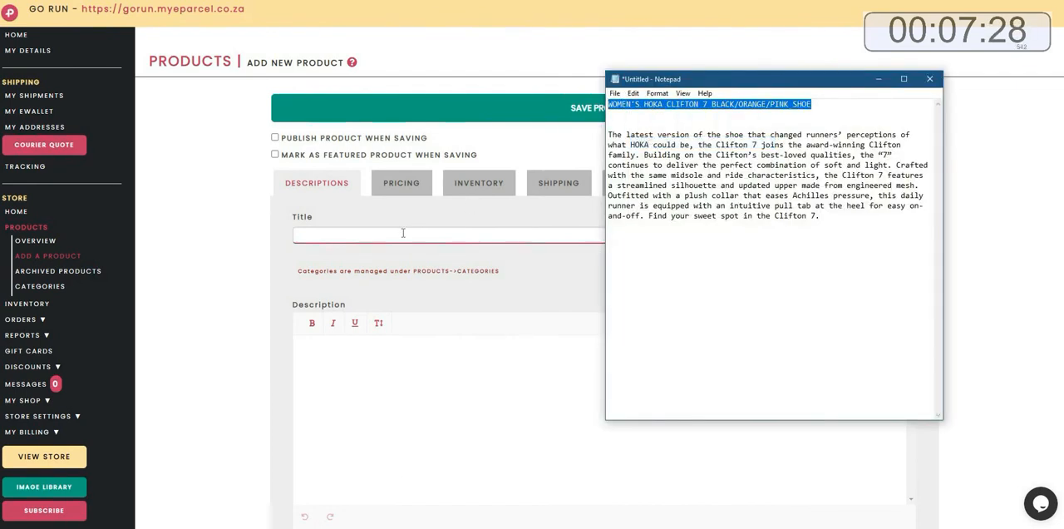
right_click(403, 233)
click(426, 317)
key(alt+Tab)
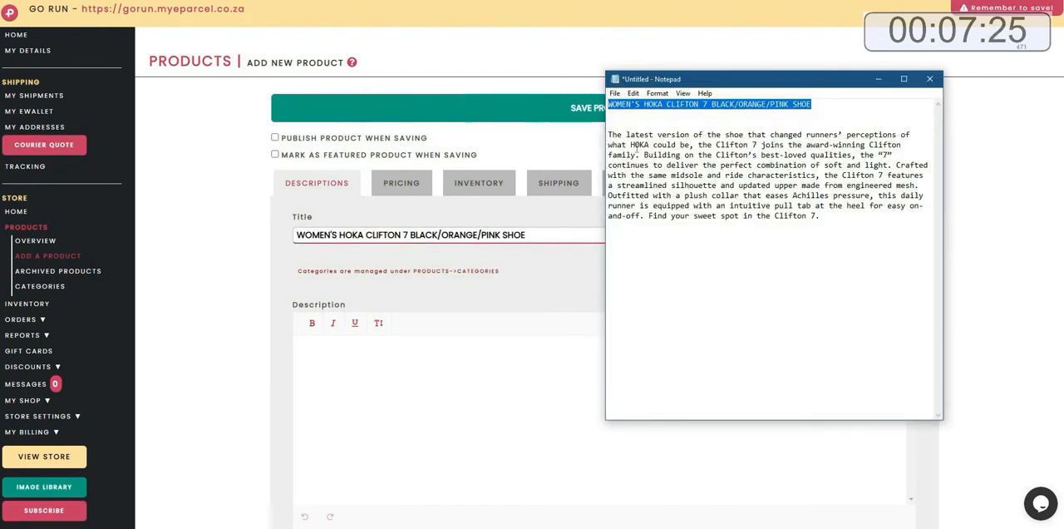
Copy the shoe description from Notepad and paste it into the product's Description.
drag(819, 216, 608, 134)
right_click(616, 135)
click(648, 172)
click(352, 388)
right_click(352, 387)
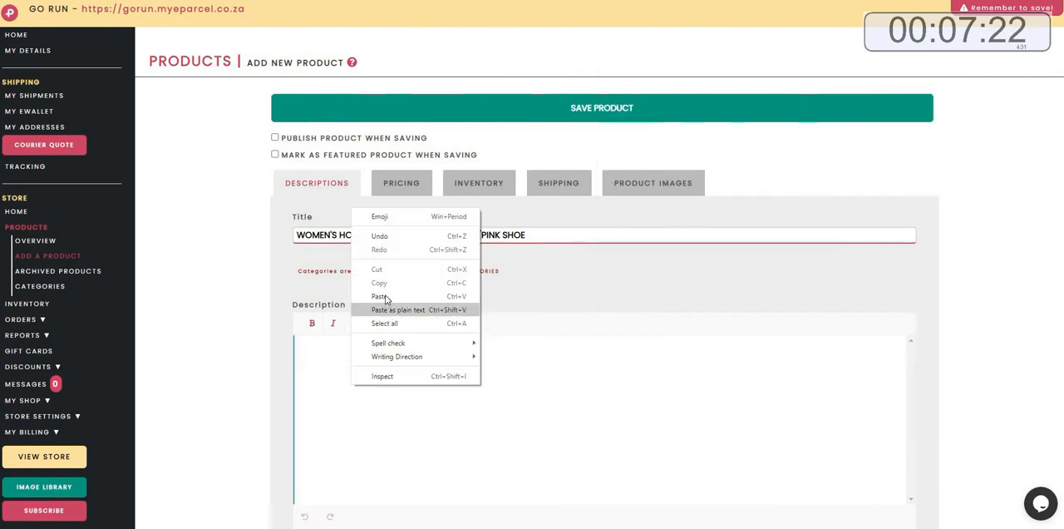
click(380, 296)
Set the product price to 1799.
click(394, 183)
click(356, 241)
text(1799.00)
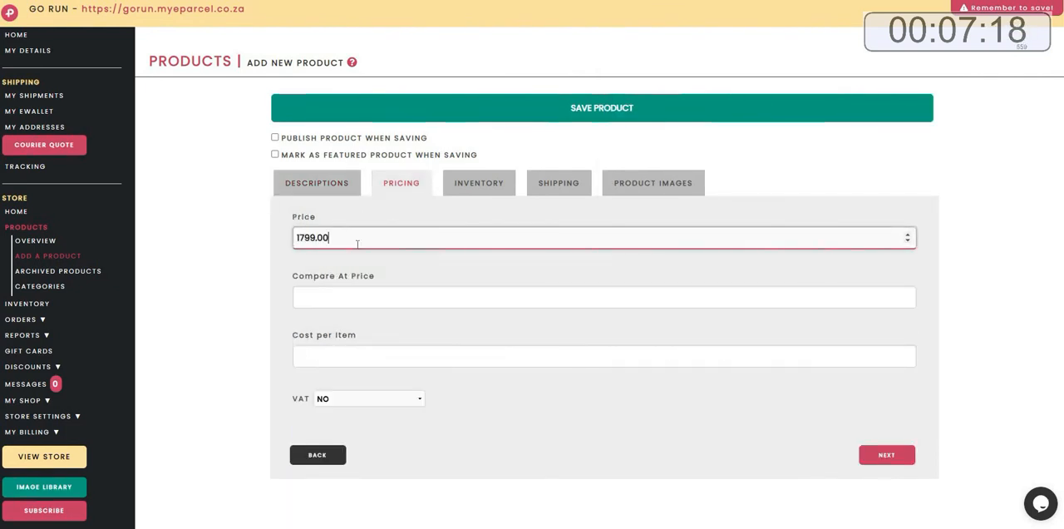
Enable product variants and add Size options UK4, UK5, UK6, UK7, UK8 and UK9.
click(486, 185)
click(433, 356)
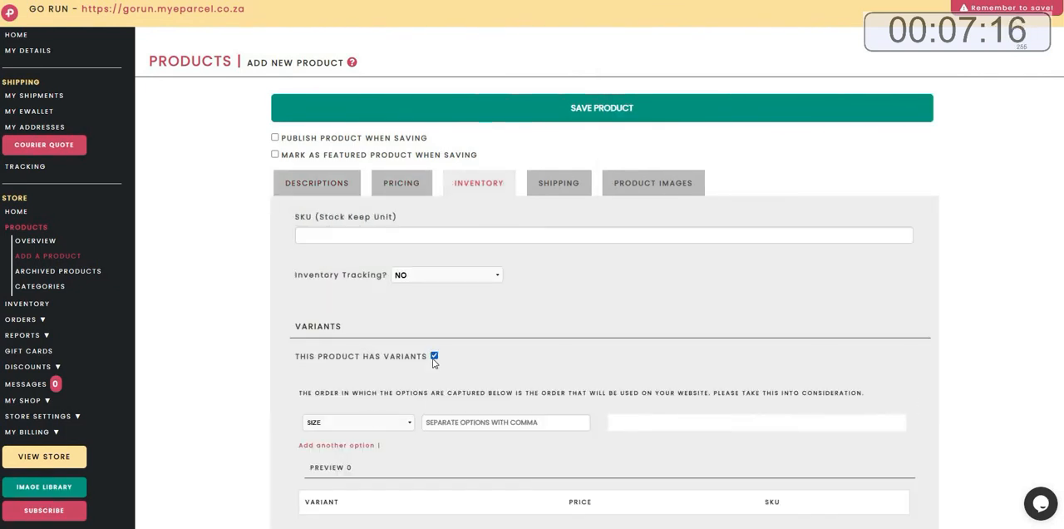
click(443, 424)
text(UK)
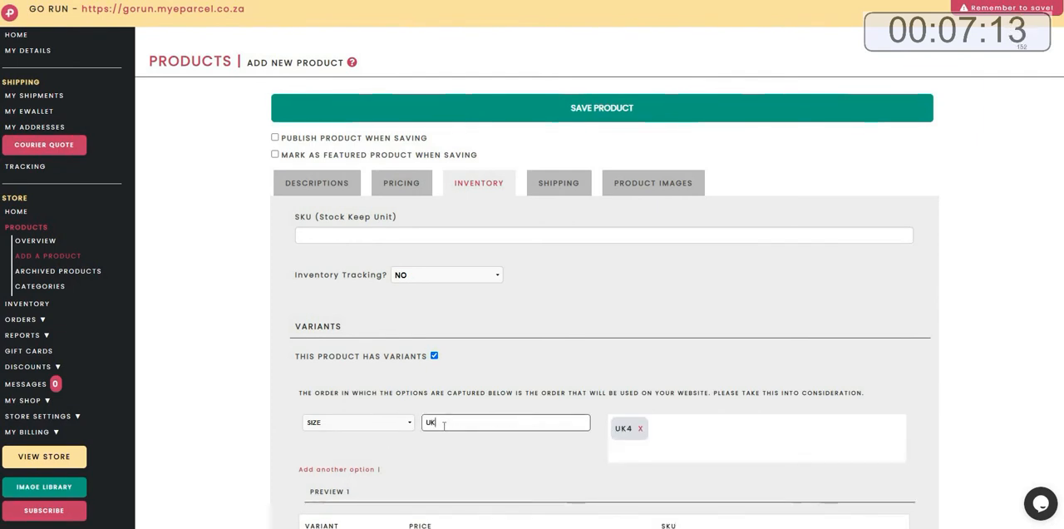
text(4,UK5,UK6,UK7,UK8,)
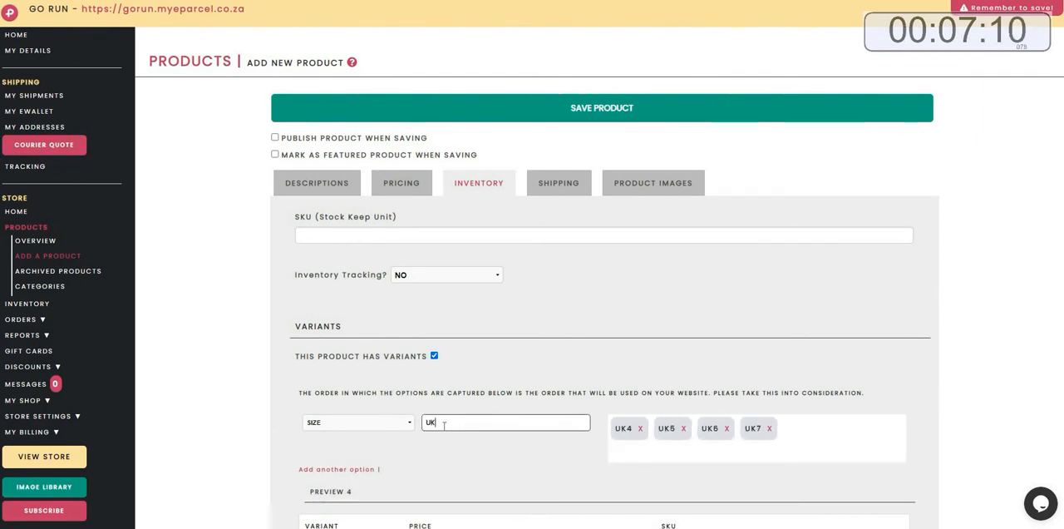
text(UK9,)
Set the product's charge weight to 1 kg.
scroll(435, 439, down, 5)
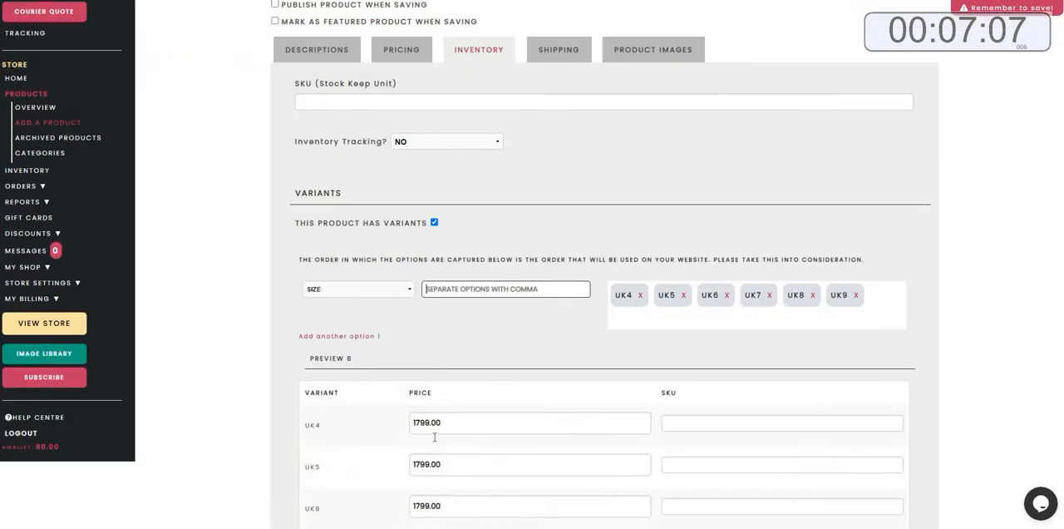
click(872, 454)
click(393, 165)
text(1)
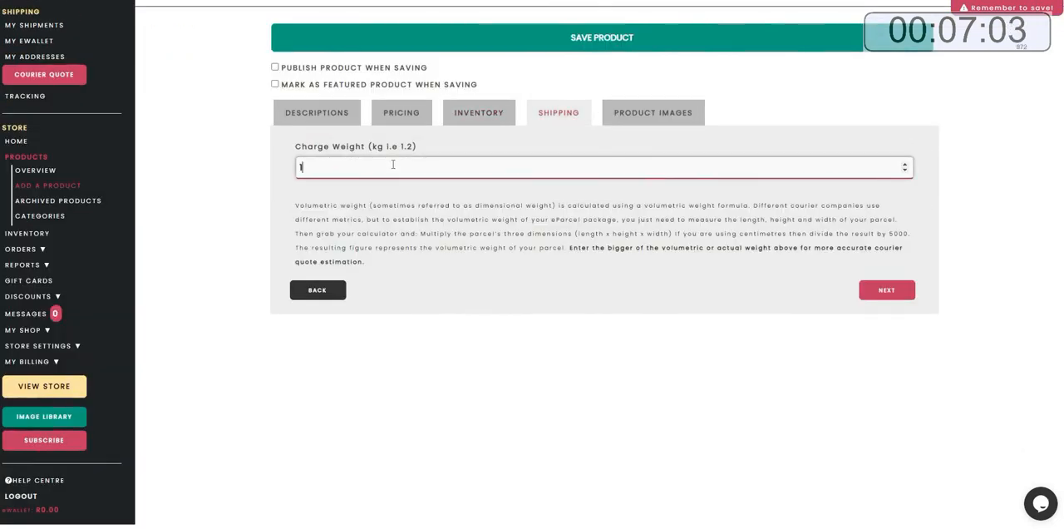
Upload PRODUCT 3.1.jpg from the PRODUCTS folder as Image 1.
click(883, 297)
click(356, 196)
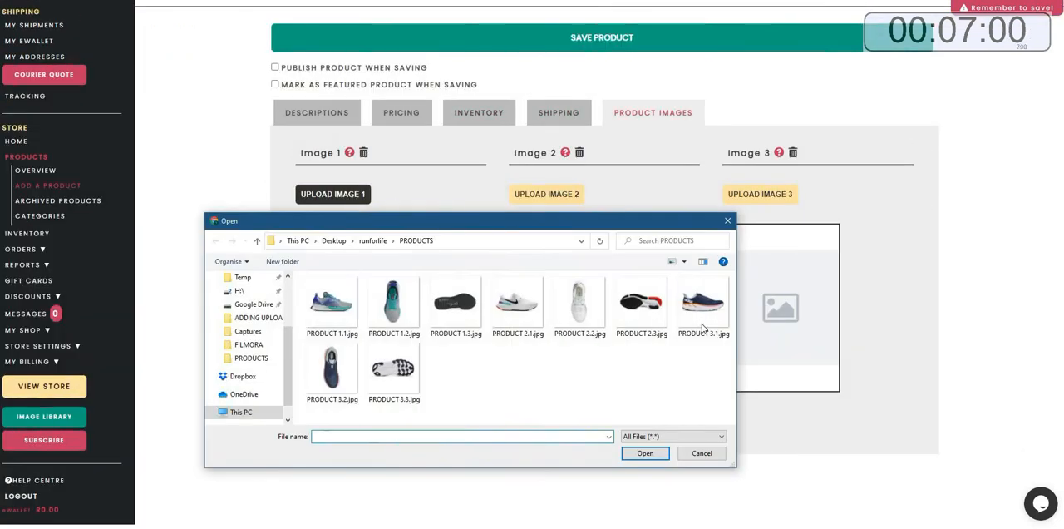
click(703, 304)
click(647, 459)
Upload PRODUCT 3.2.jpg as Image 2 and PRODUCT 3.3.jpg as Image 3.
click(565, 194)
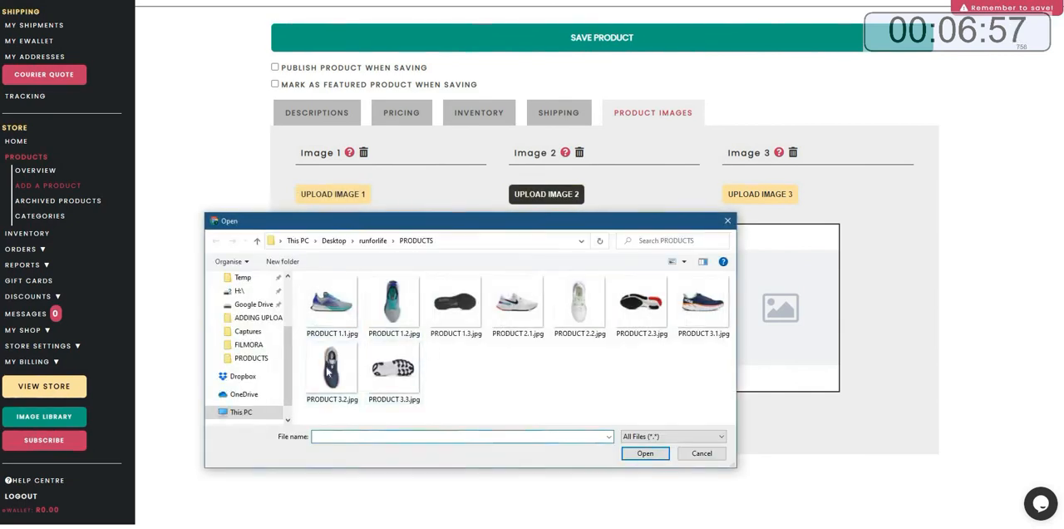
click(332, 370)
click(630, 452)
click(759, 196)
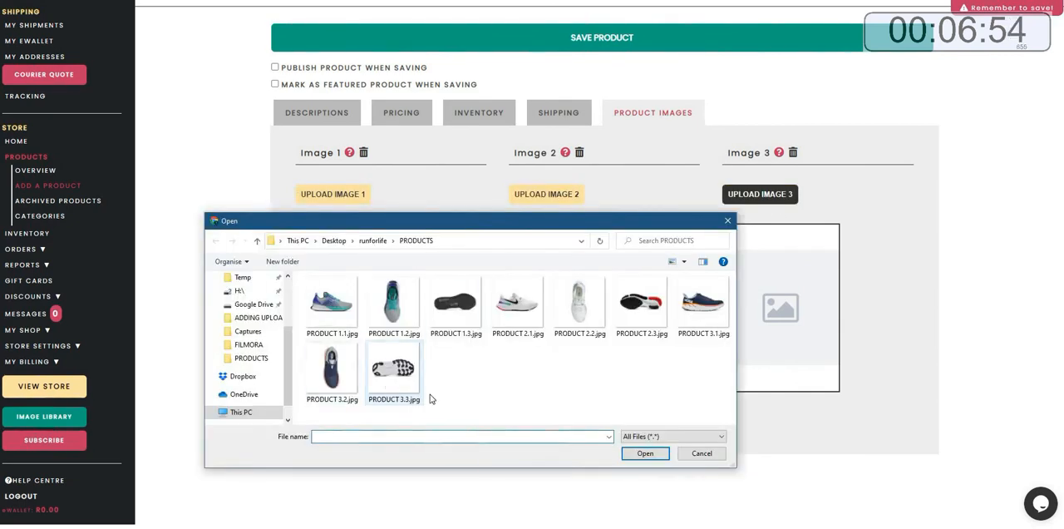
click(393, 370)
click(645, 453)
Mark the product to be published when saving, and save the product.
click(275, 68)
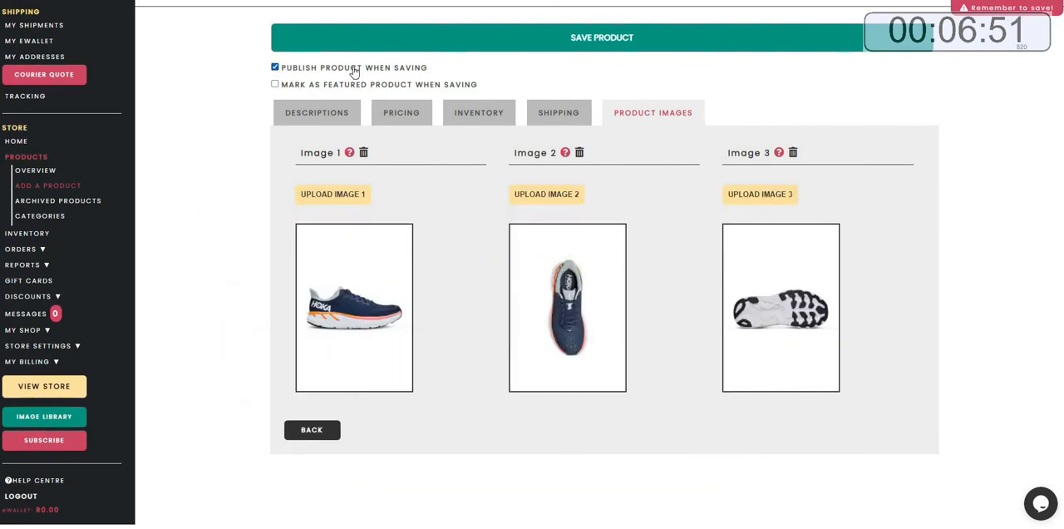
click(584, 44)
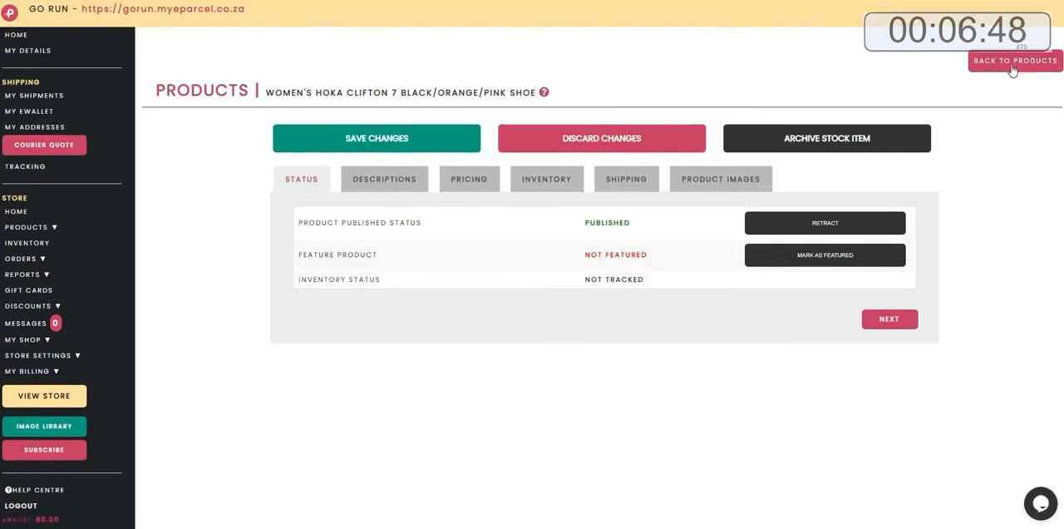
Start another product from Quick Setup and paste the title MEN'S UNDER ARMOUR HOVR PHANTOM RN BLACK/BLUE SHOE from Notepad.
click(1012, 62)
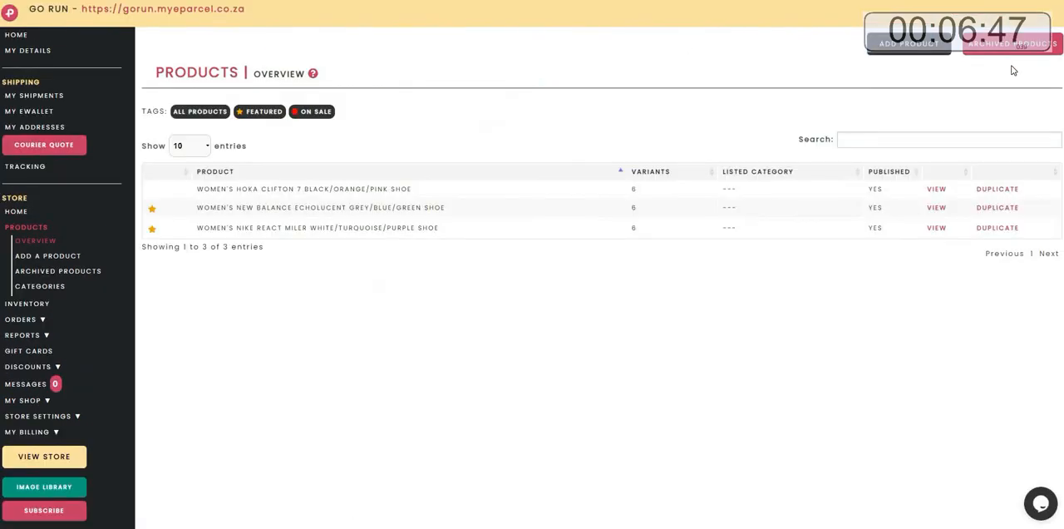
click(14, 37)
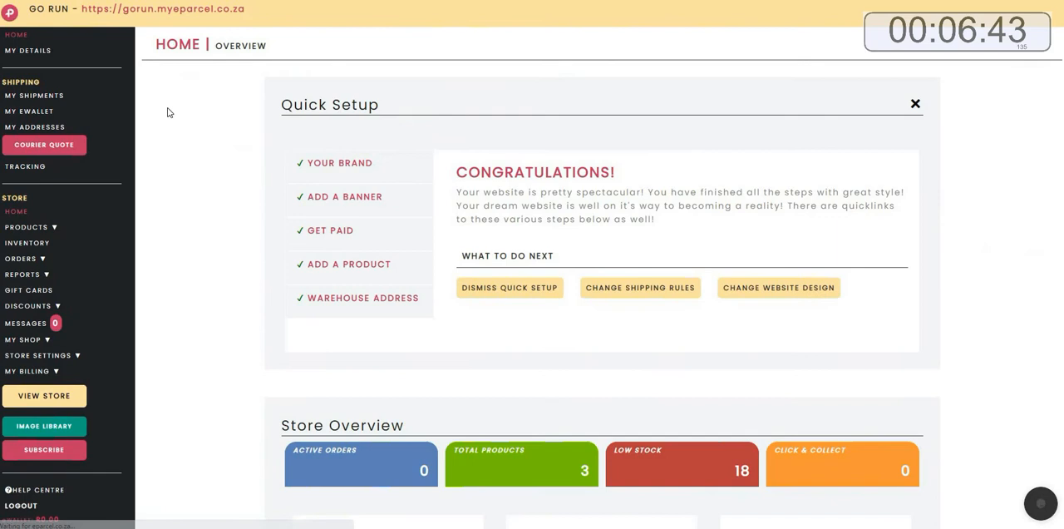
click(356, 266)
click(488, 219)
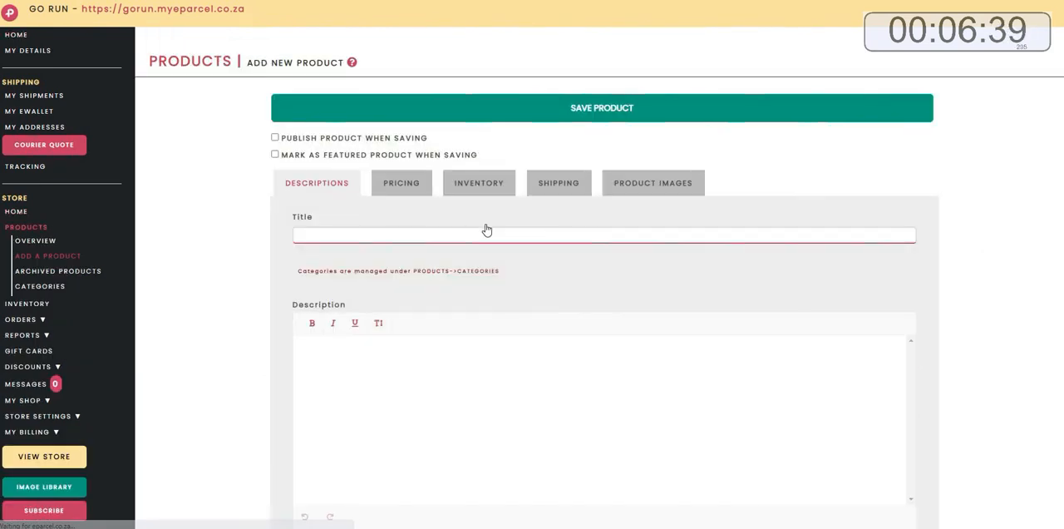
key(alt+Tab)
right_click(758, 103)
click(783, 138)
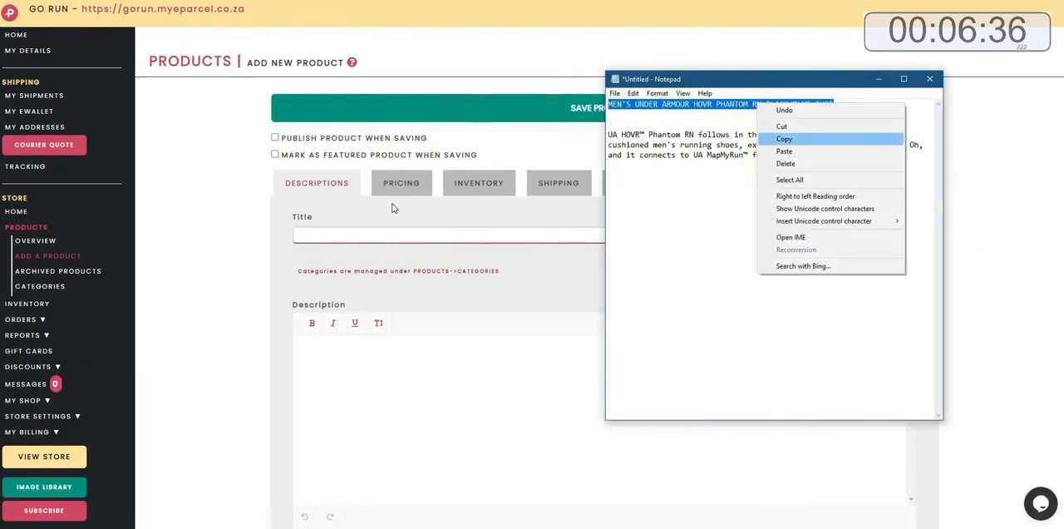
right_click(337, 236)
click(365, 326)
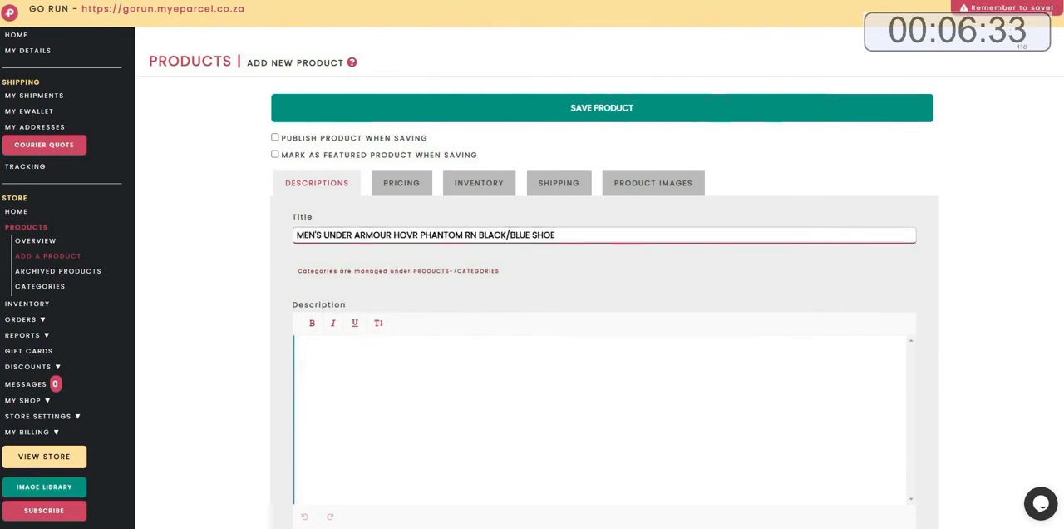
Copy the Under Armour description from Notepad and paste it into the product's Description.
key(alt+Tab)
drag(881, 156, 608, 134)
right_click(622, 137)
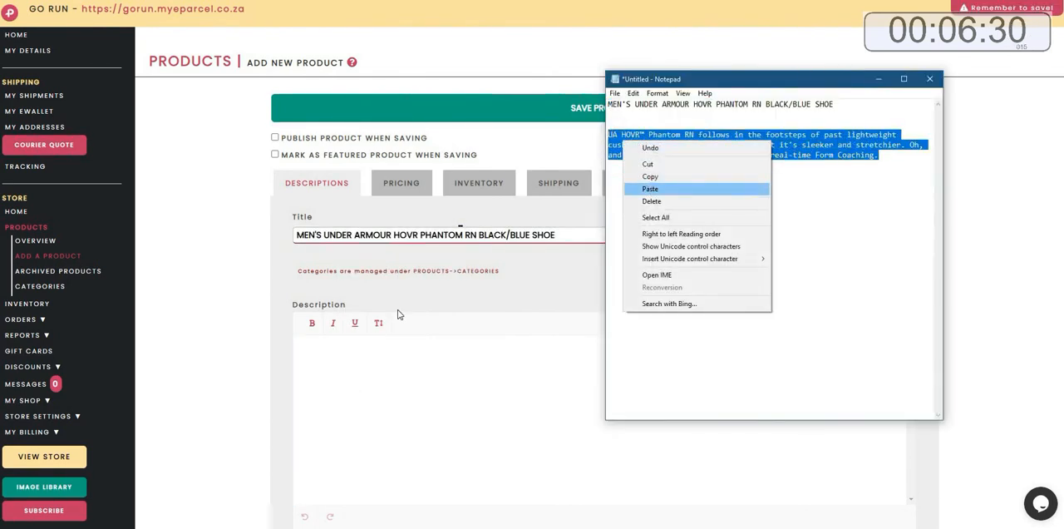
click(657, 176)
click(323, 365)
right_click(318, 364)
click(345, 274)
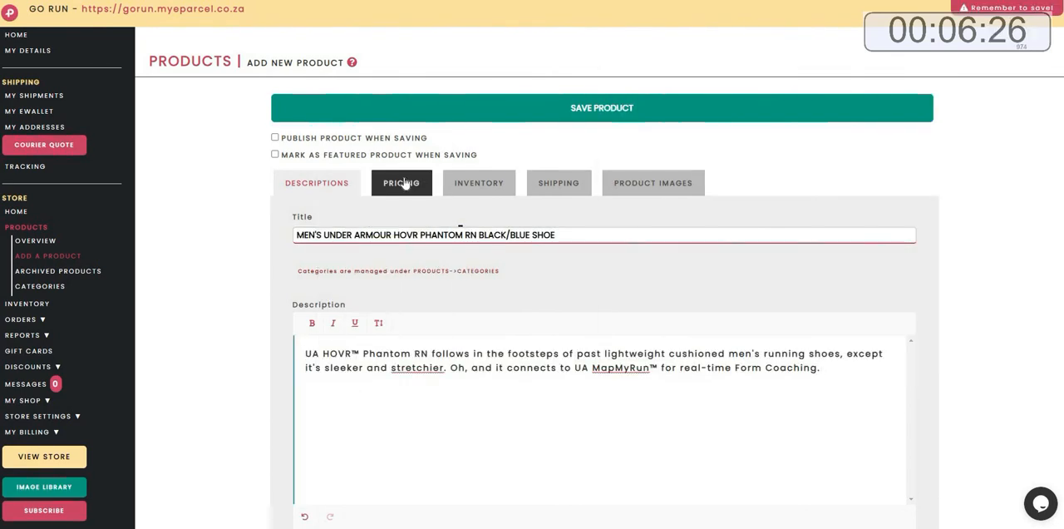
Set the product price to 1899.00.
click(402, 182)
click(360, 240)
text(1699.00)
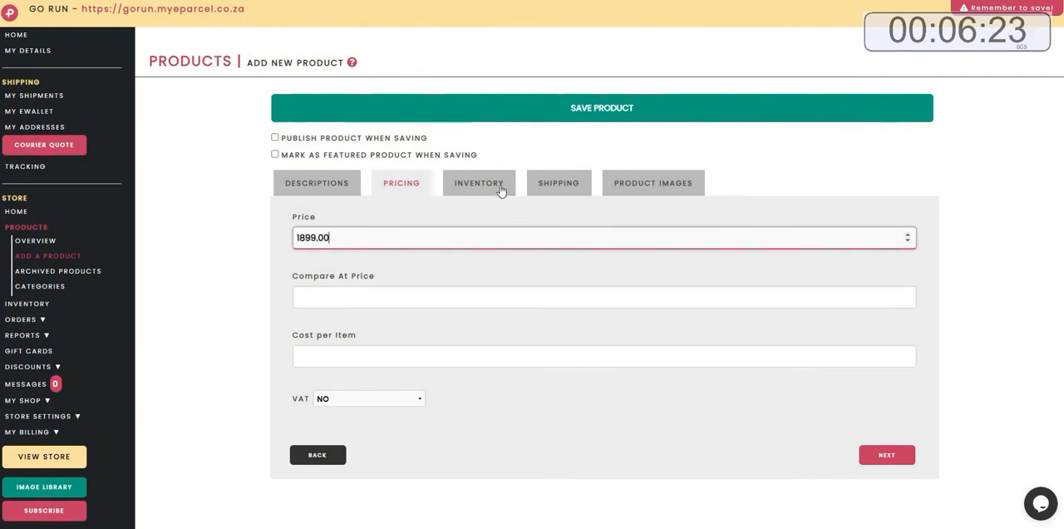
Enable product variants and add Size options UK7, UK8, UK9, UK10, UK11, UK12, UK13 and UK14.
click(499, 189)
click(434, 356)
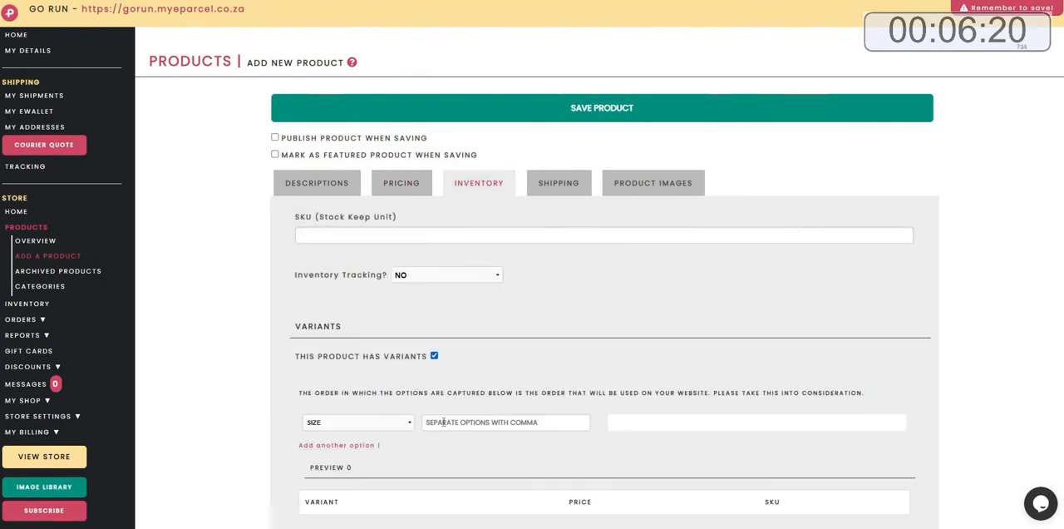
click(445, 418)
text(UK)
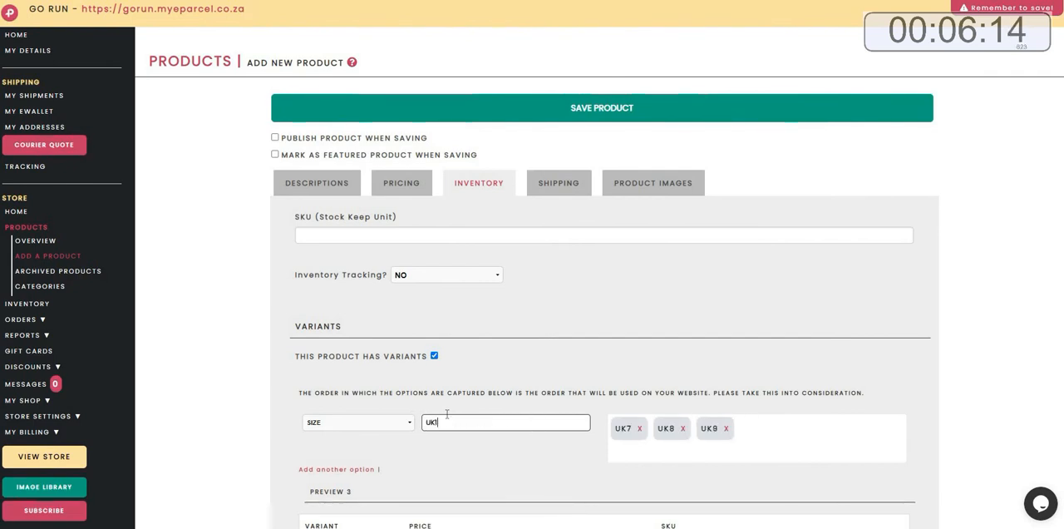
text(7,UK8,UK9,UK10,UK11,UK12)
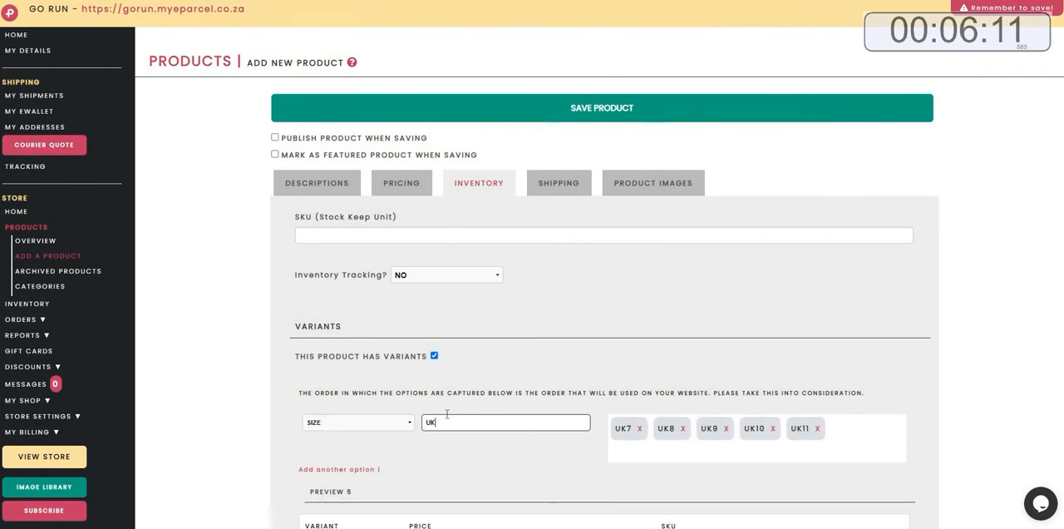
text(,UK13,UK)
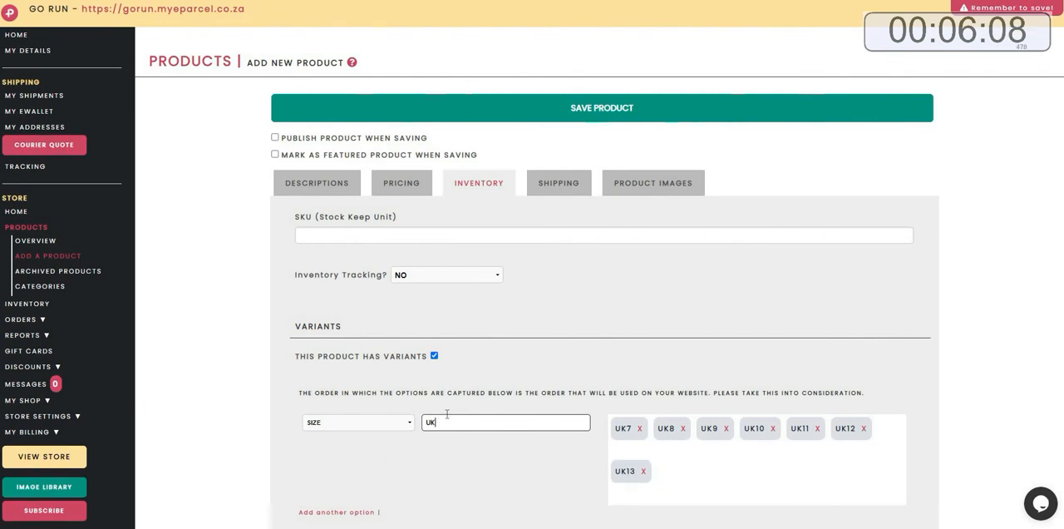
text(14,)
Upload PRODUCT 4.1.jpg from the PRODUCTS folder as Image 1.
scroll(446, 416, down, 7)
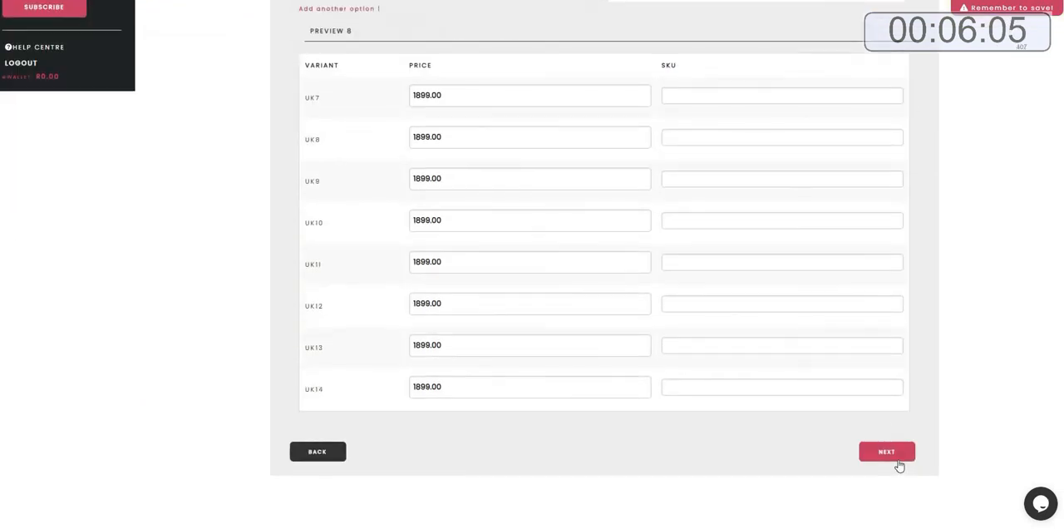
click(889, 457)
click(391, 170)
click(636, 113)
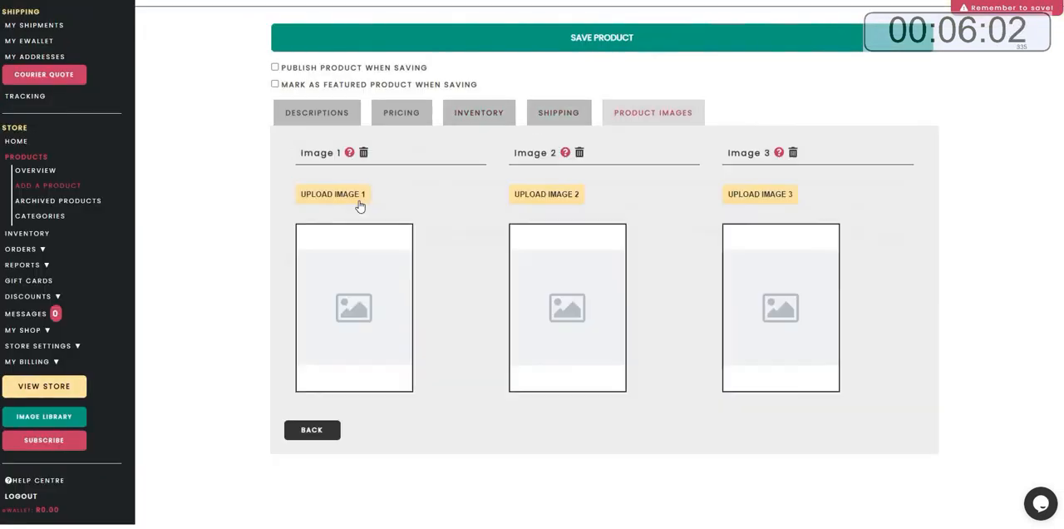
click(333, 194)
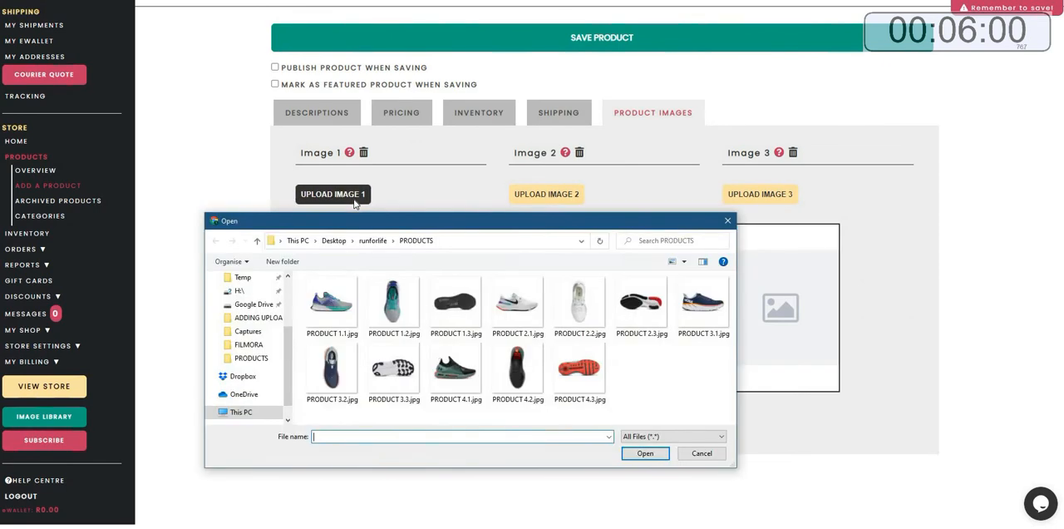
click(453, 366)
click(645, 453)
Upload PRODUCT 4.2.jpg as Image 2 and PRODUCT 4.3.jpg as Image 3.
click(560, 203)
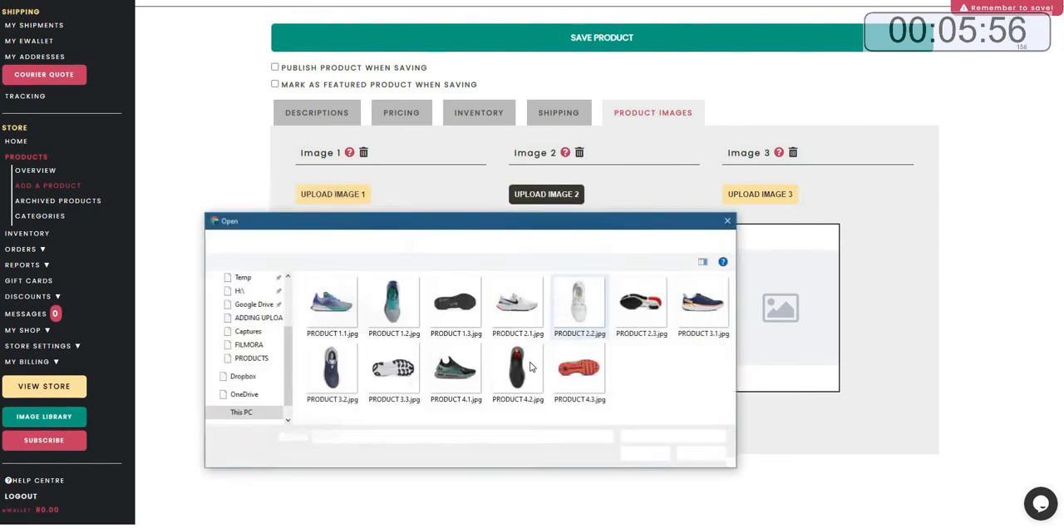
click(577, 373)
click(645, 453)
click(580, 374)
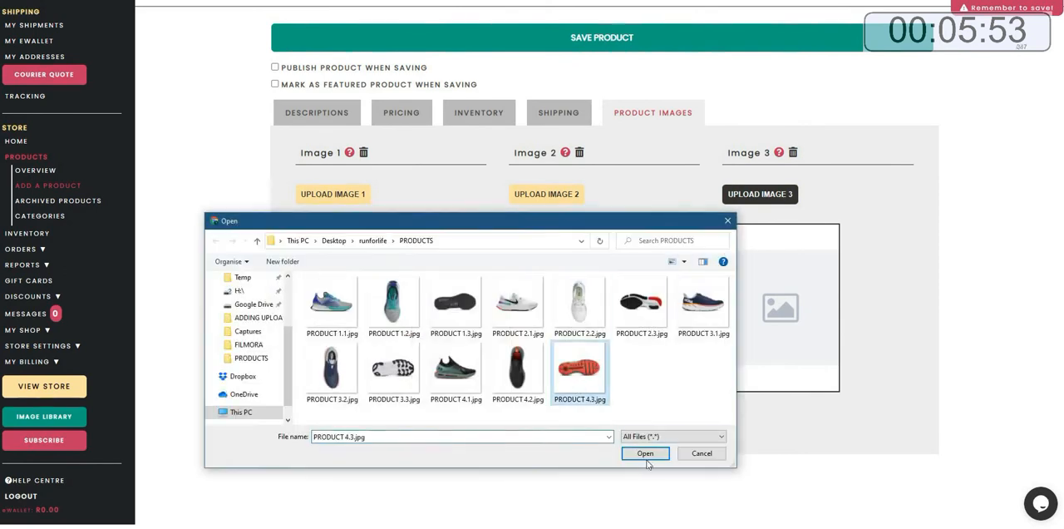
click(645, 453)
Mark the product to be published and featured when saving, and save the product.
click(275, 67)
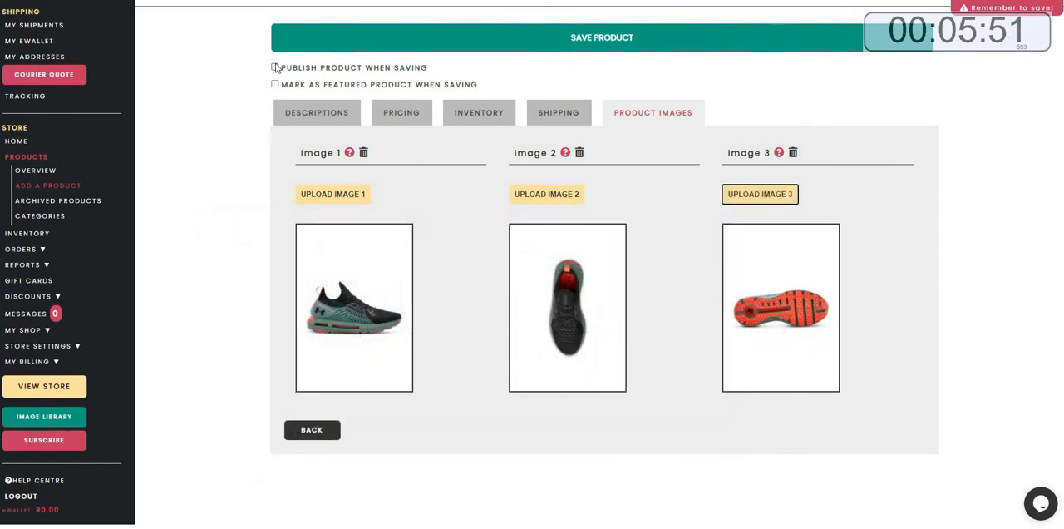
click(602, 48)
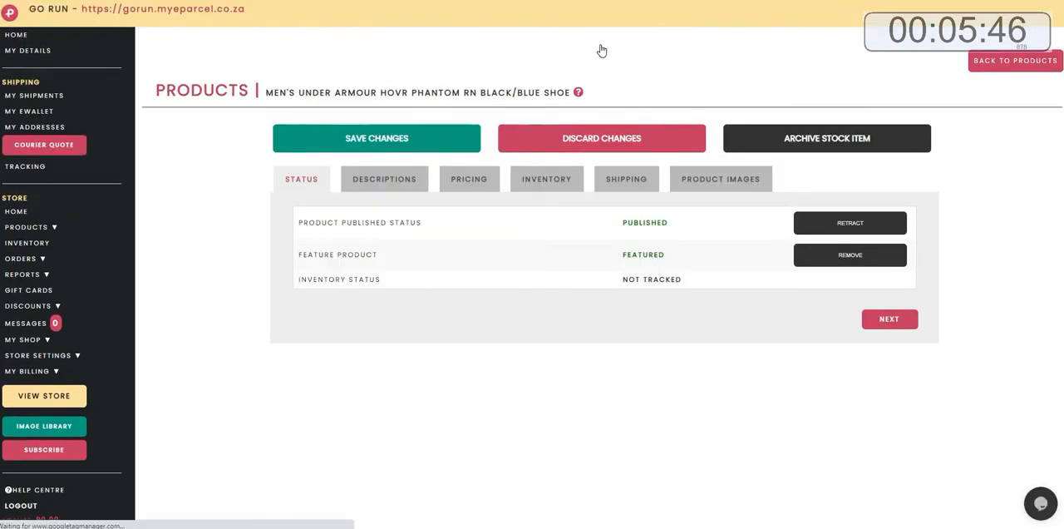
Return to the dashboard, start adding a new category from Quick Links, and name it WOMENS RUNNING SHOES.
click(15, 36)
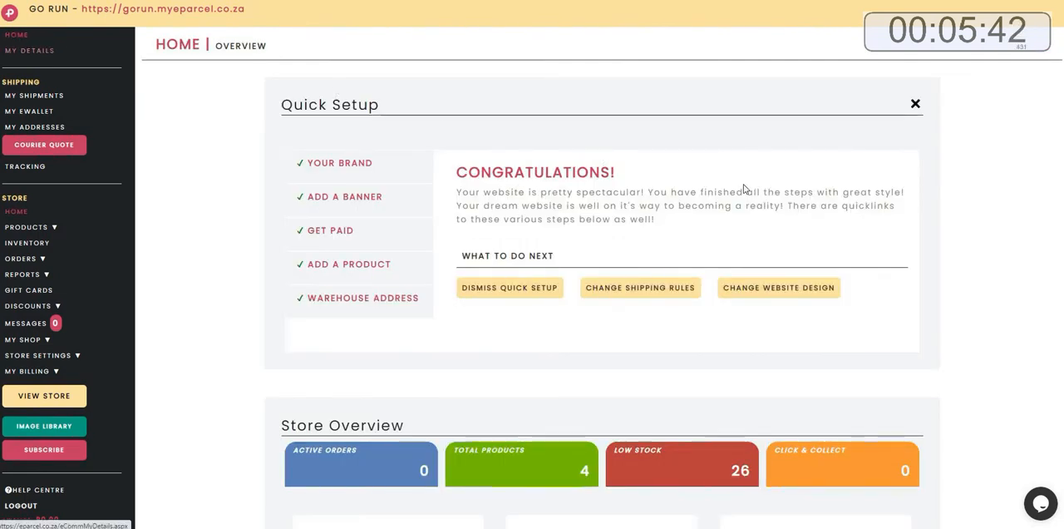
scroll(945, 231, down, 6)
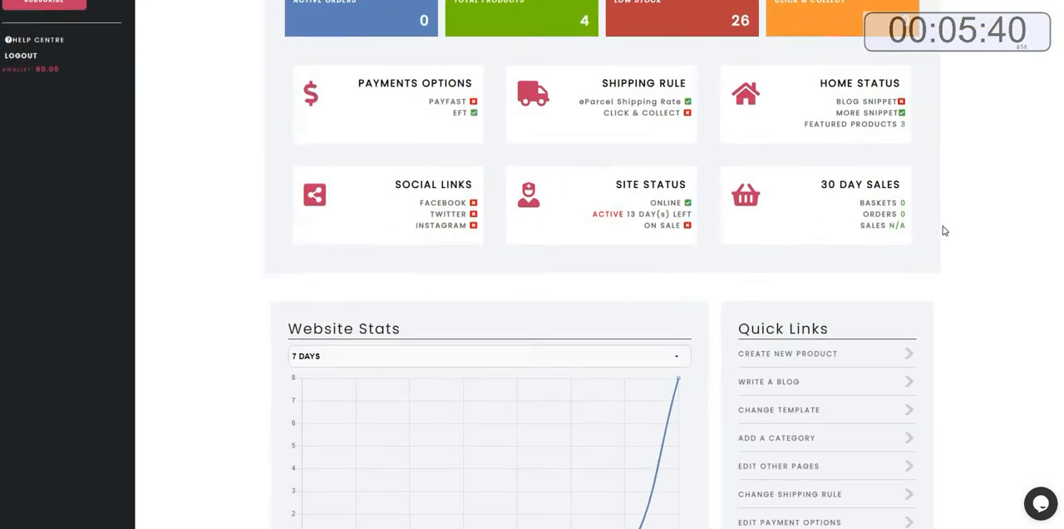
drag(829, 217, 733, 218)
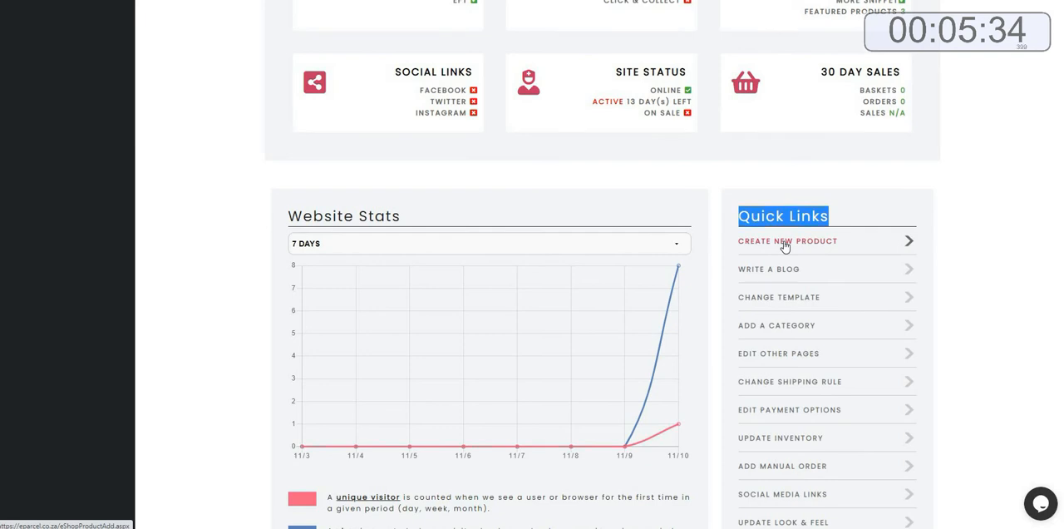
click(783, 332)
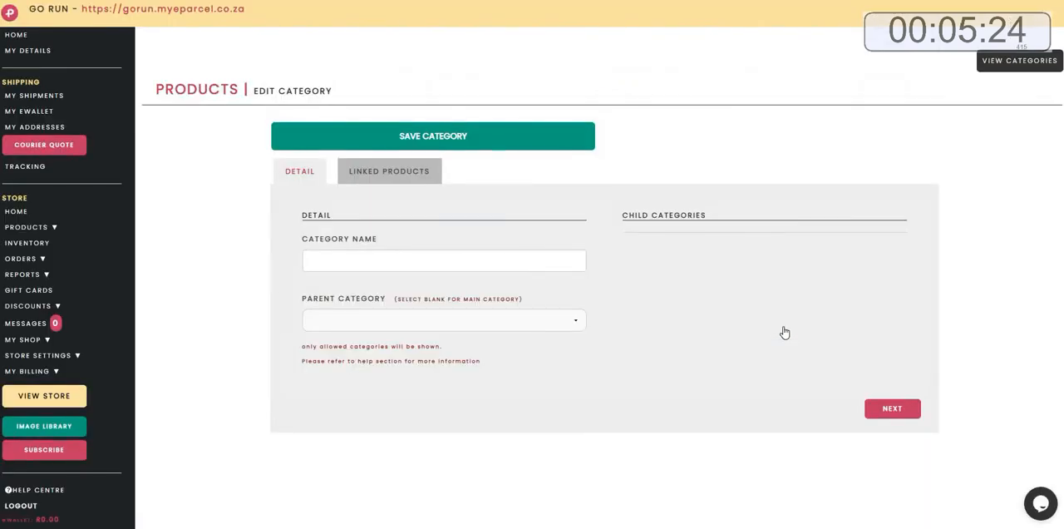
click(447, 266)
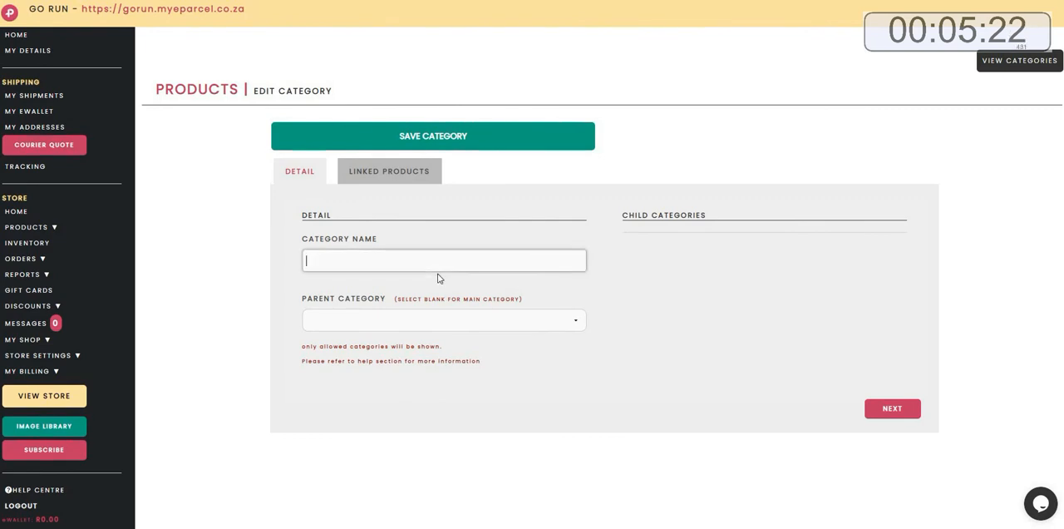
text(WOMENS R)
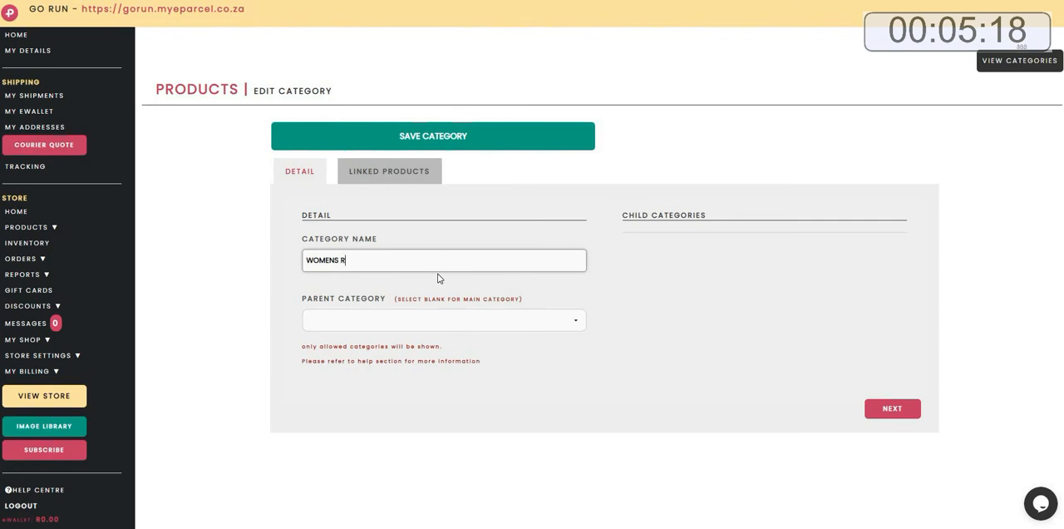
text(UNNING SHO)
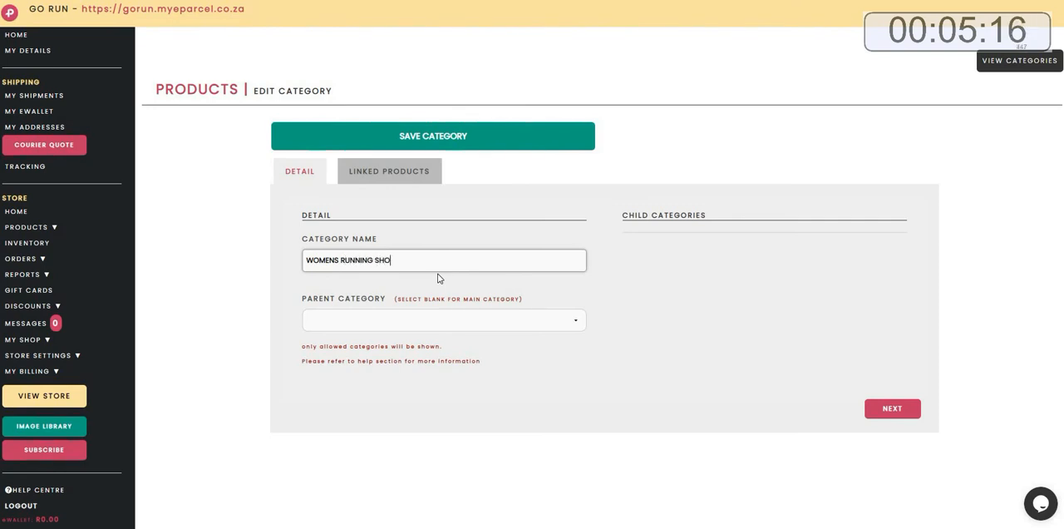
text(ES)
Link the three women's shoes to the category by searching for WOMEN, then save the category.
click(395, 179)
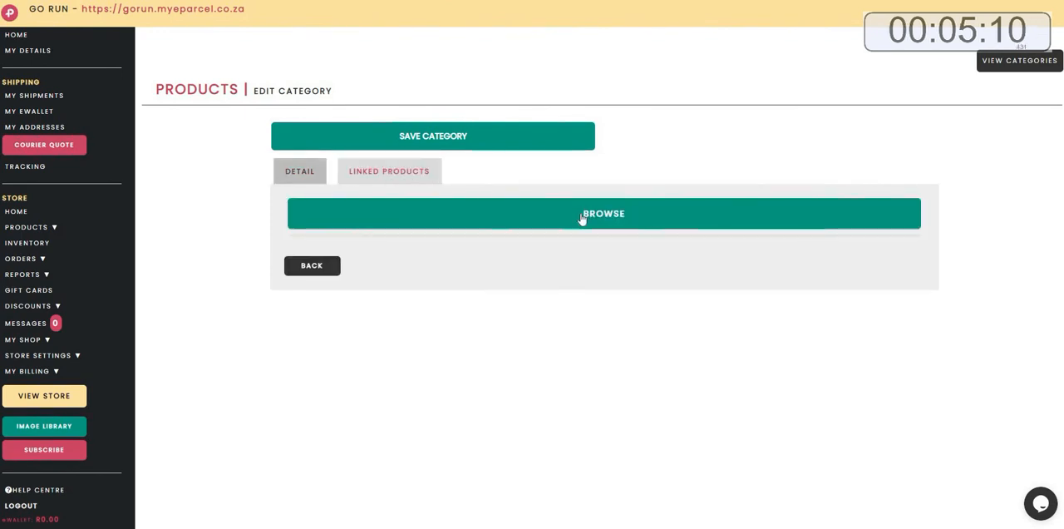
click(581, 215)
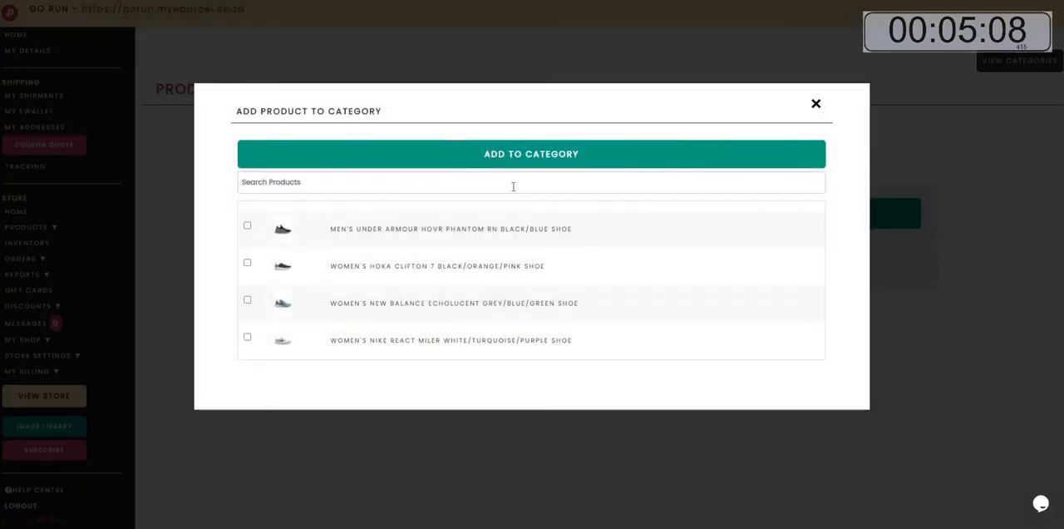
click(527, 177)
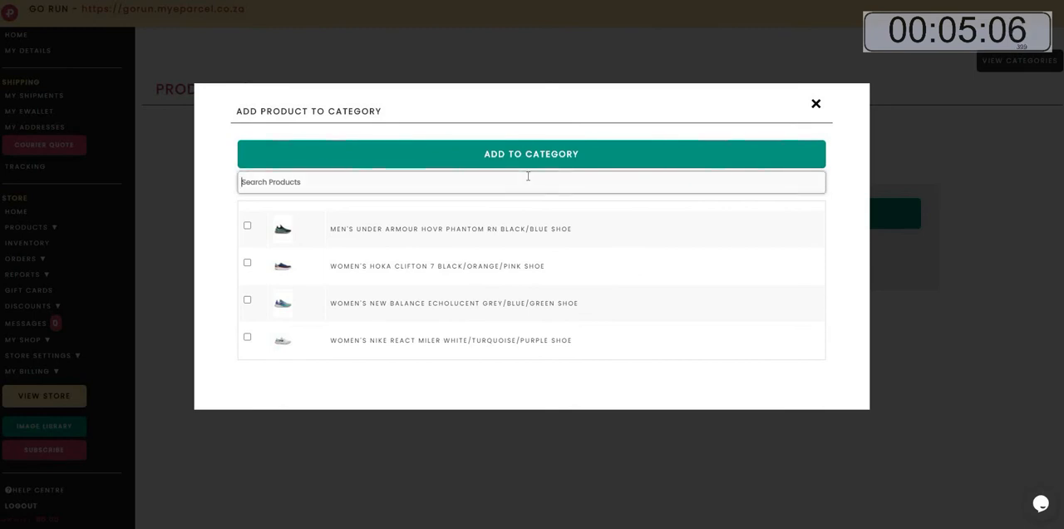
text(WOMEN)
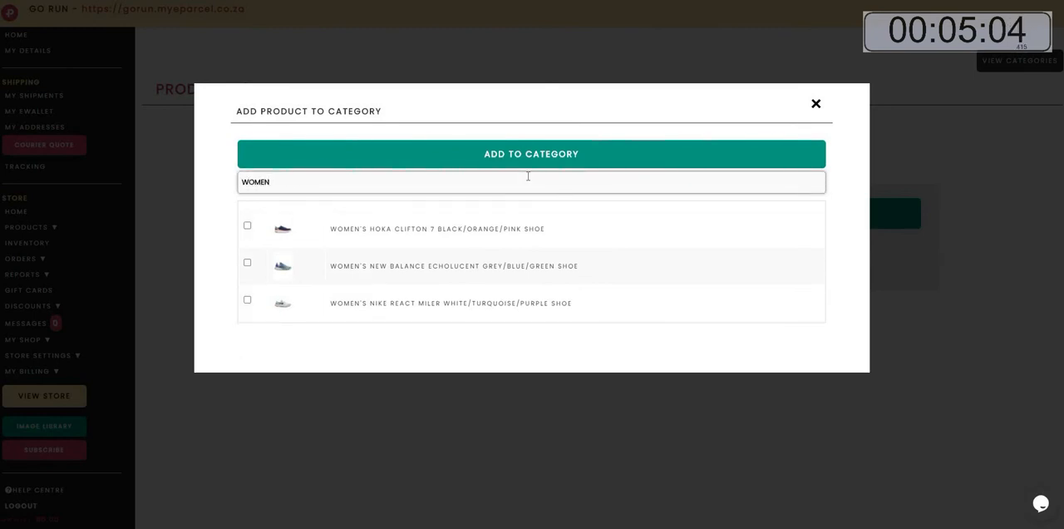
click(248, 226)
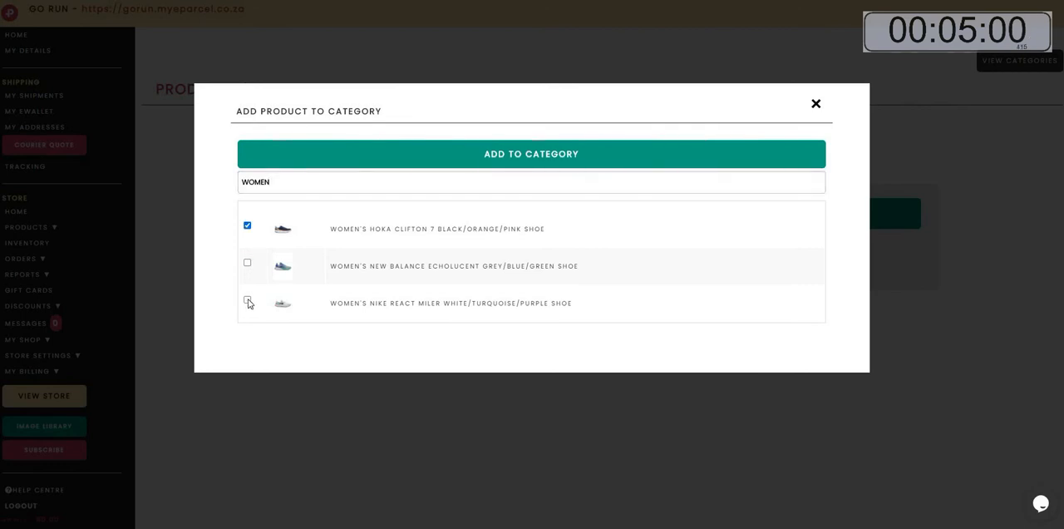
click(248, 263)
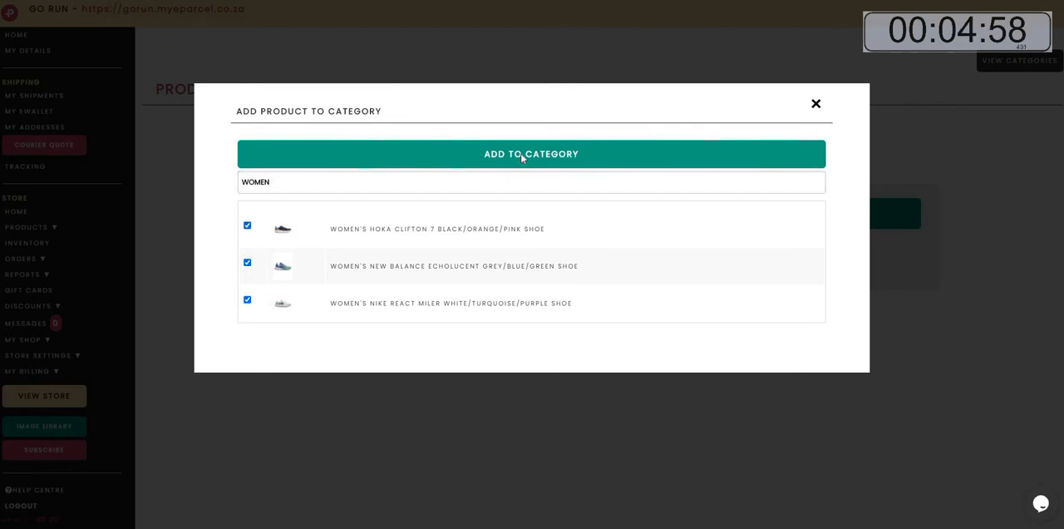
click(522, 157)
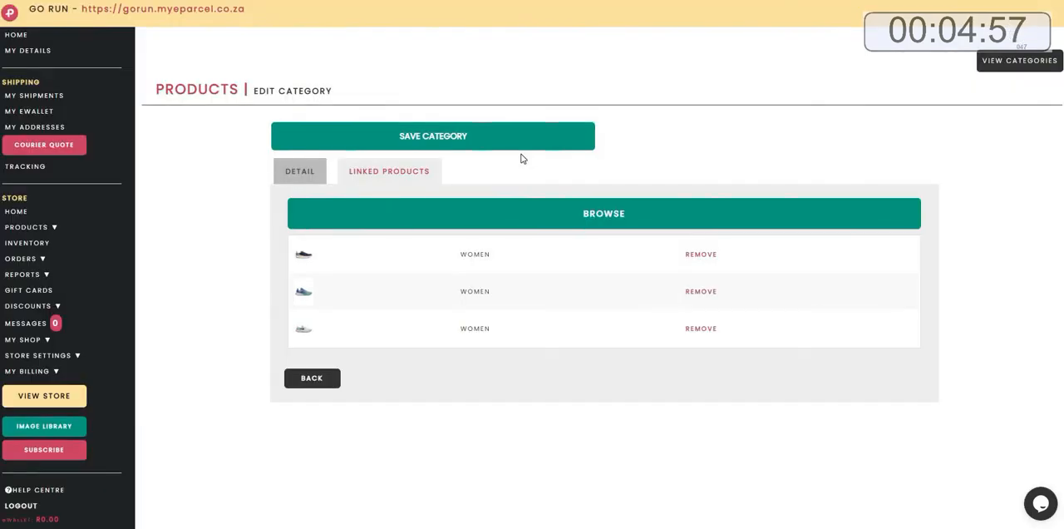
click(444, 139)
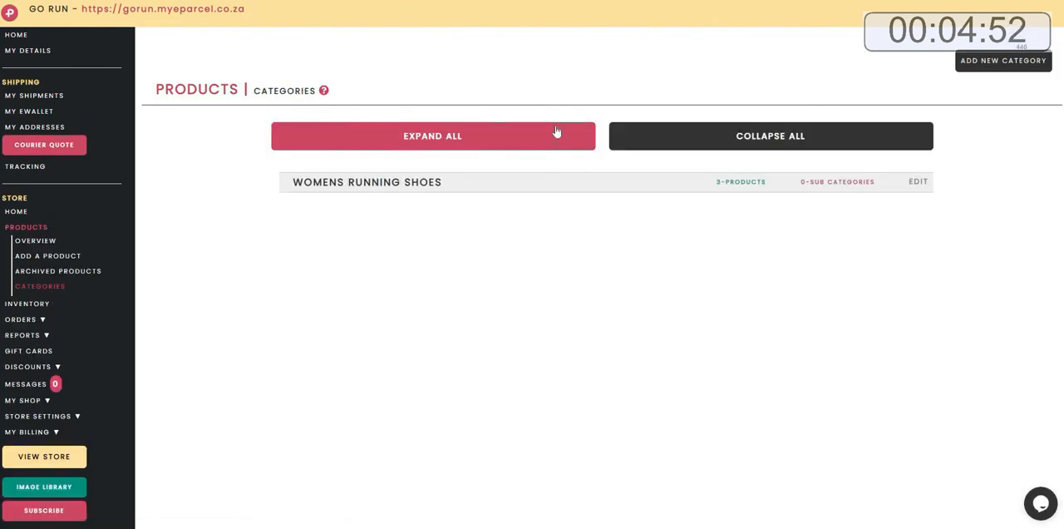
Create a MENS RUNNING SHOES category, link the men's Under Armour shoe to it, and save it.
click(989, 66)
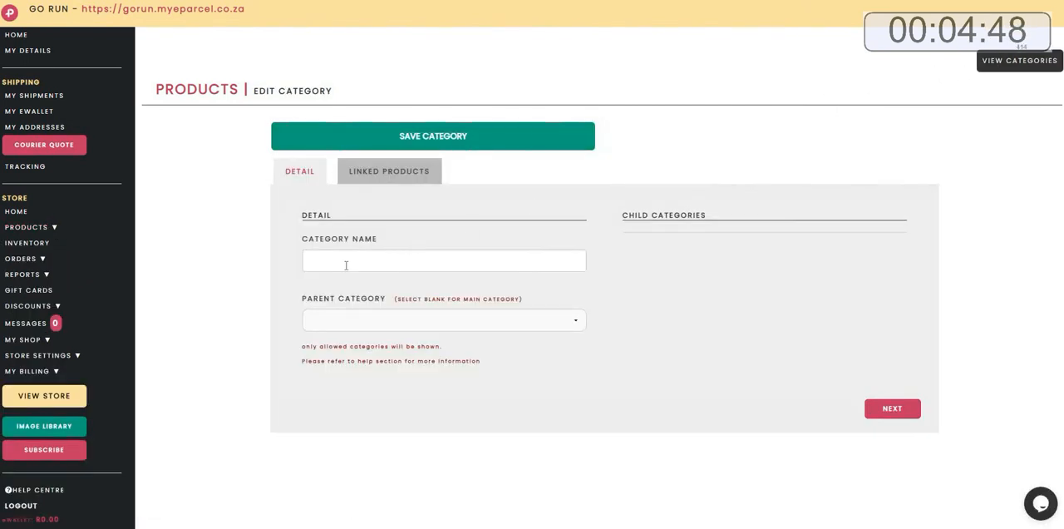
click(330, 256)
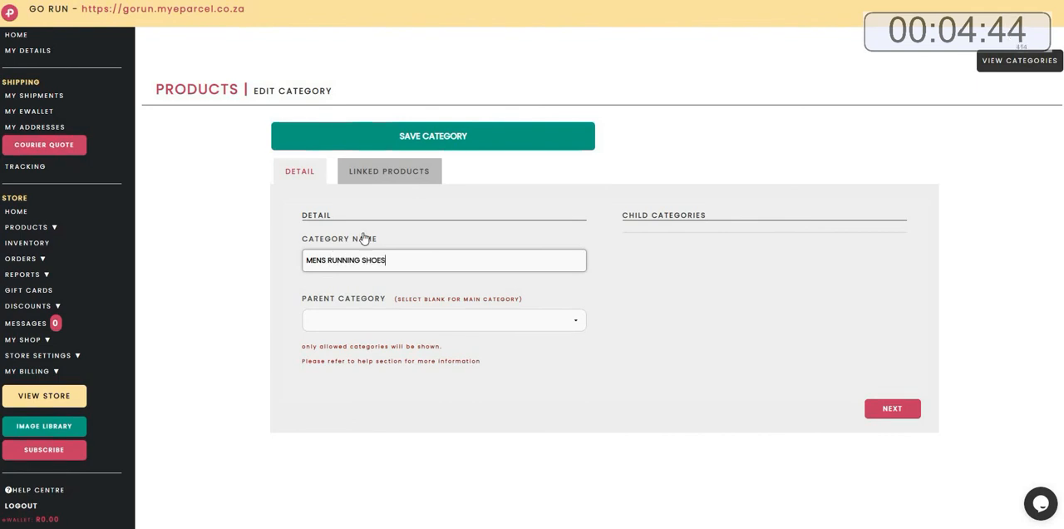
click(415, 174)
click(592, 213)
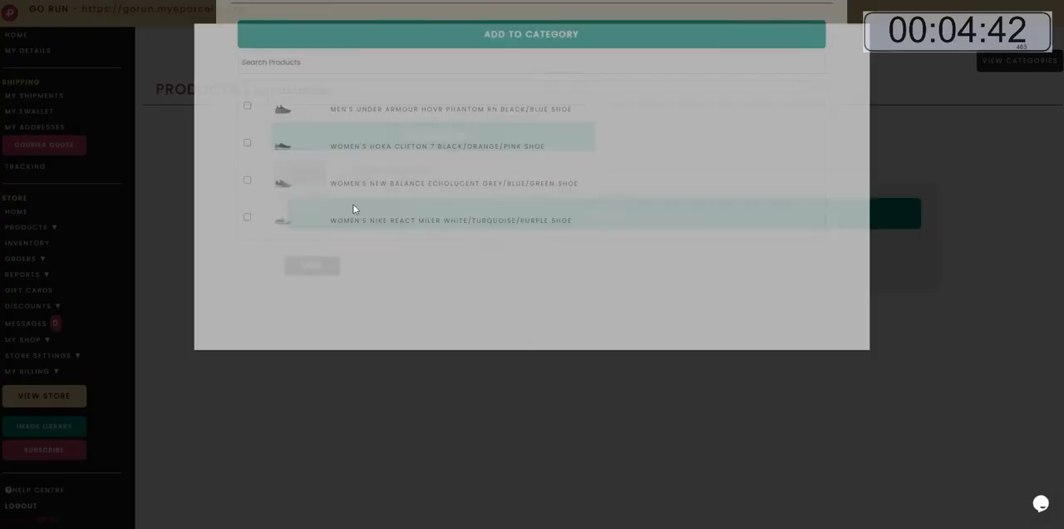
click(352, 177)
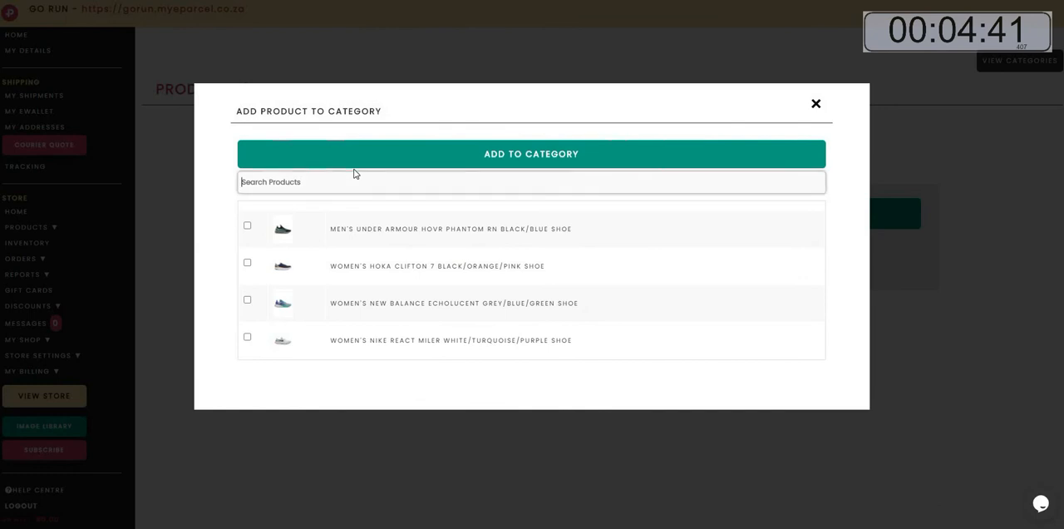
click(246, 227)
click(466, 149)
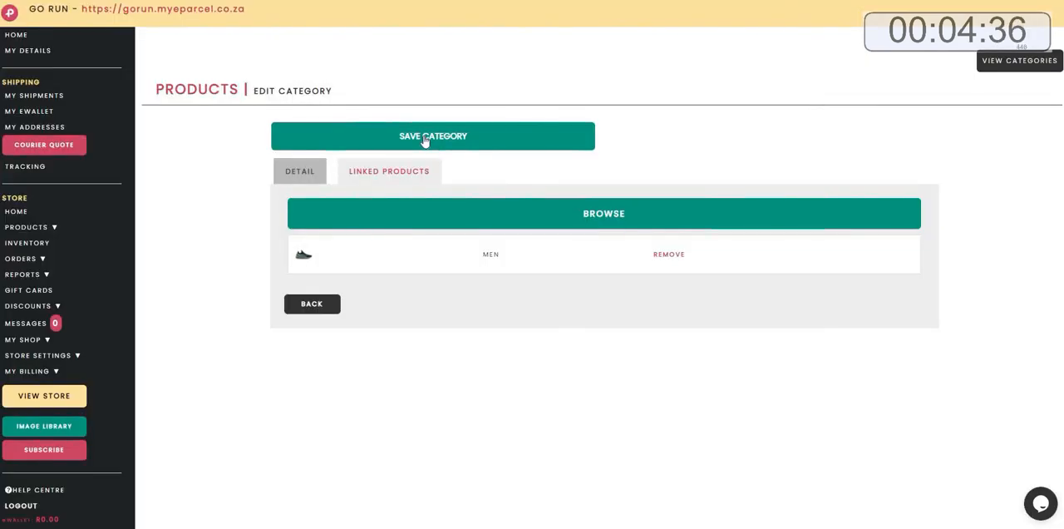
click(448, 148)
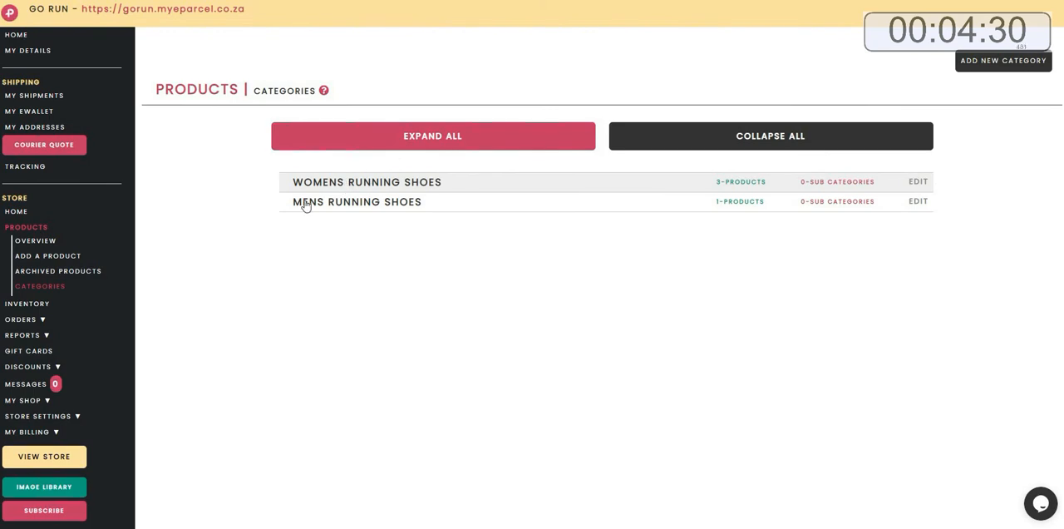
View the live store and browse the Womens Running Shoes and Mens Running Shoes shop categories.
click(27, 462)
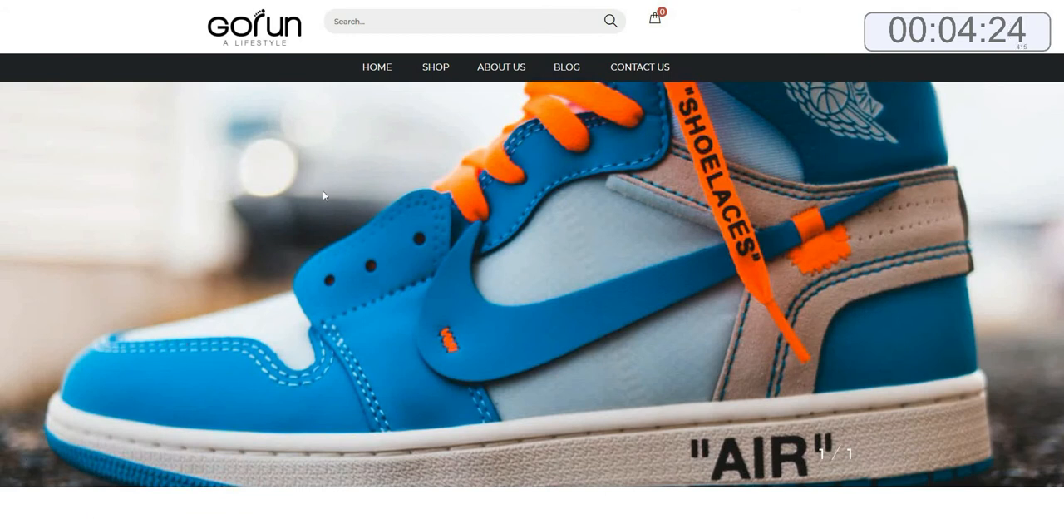
mouse_move(444, 77)
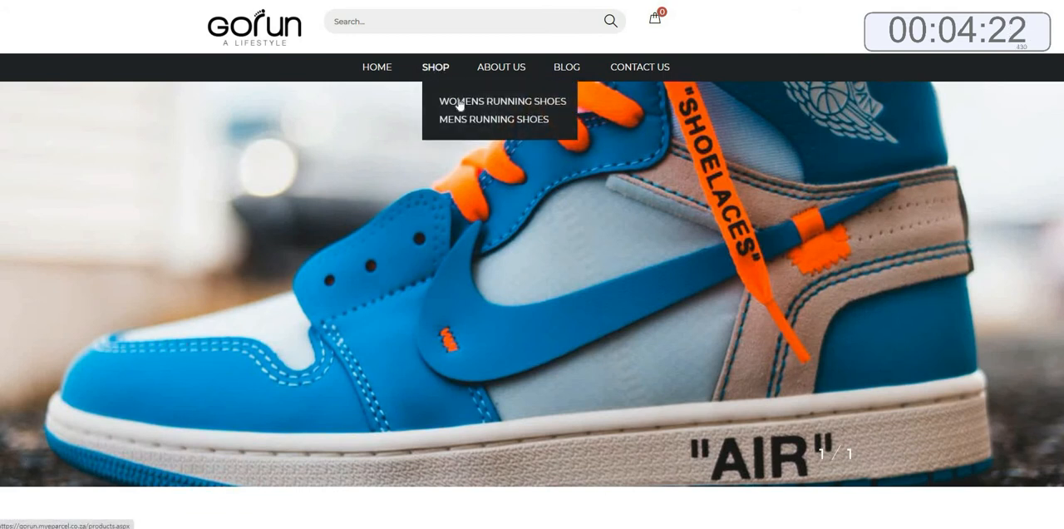
click(460, 103)
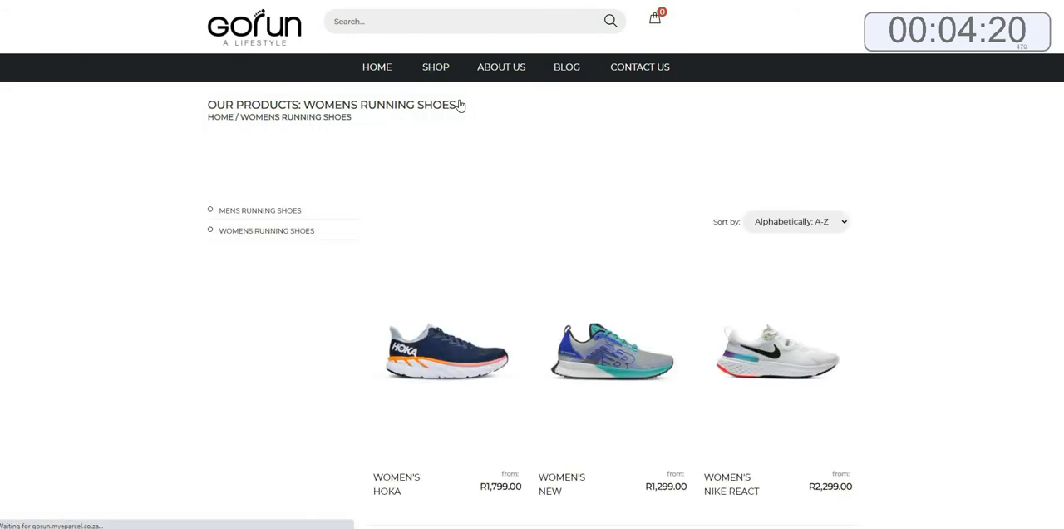
scroll(459, 106, down, 4)
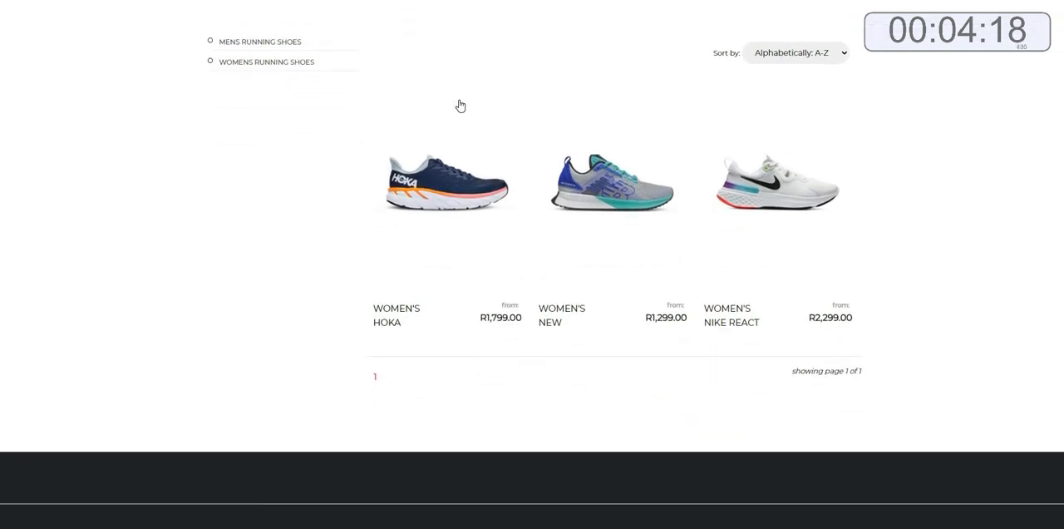
scroll(460, 106, up, 2)
scroll(460, 106, up, 2)
mouse_move(434, 69)
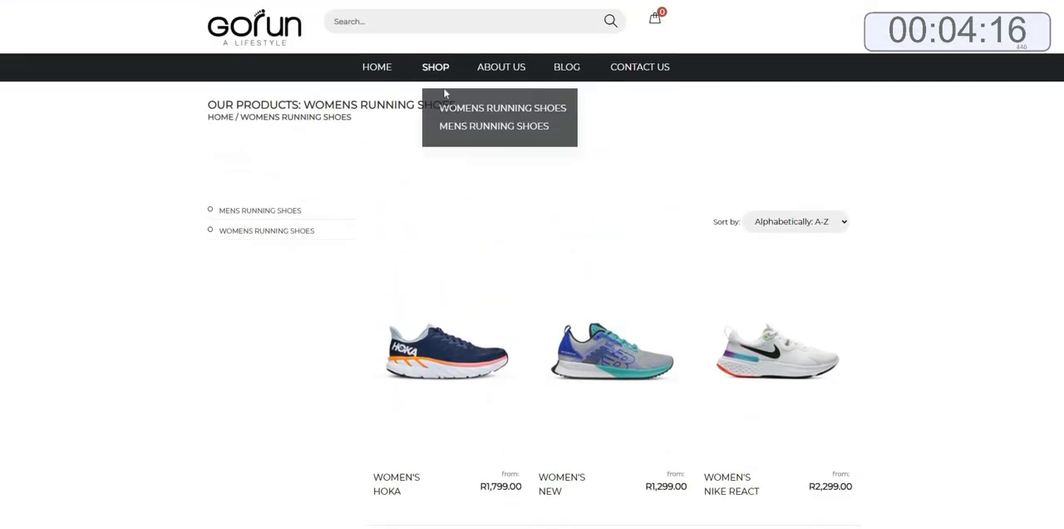
click(464, 121)
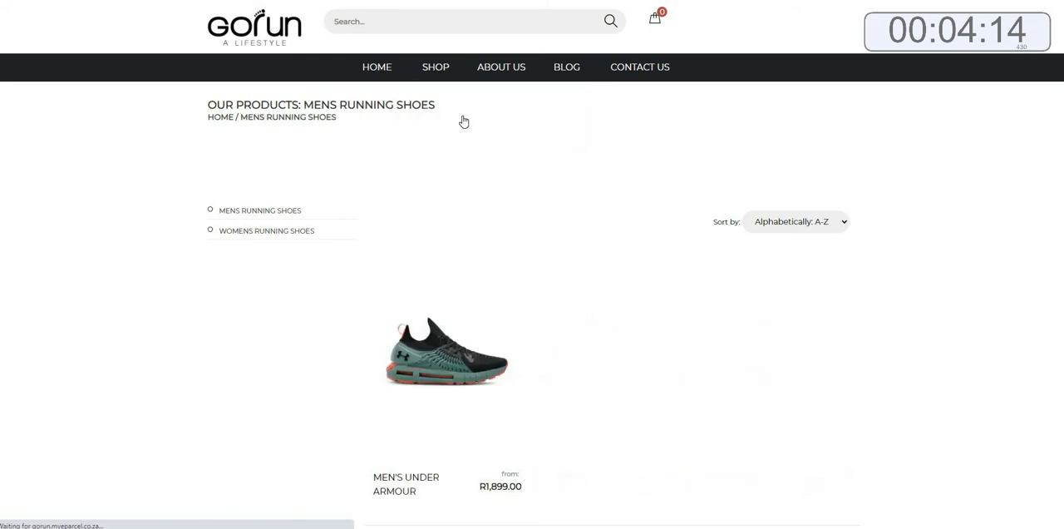
scroll(464, 122, down, 1)
scroll(464, 121, down, 3)
scroll(463, 121, up, 4)
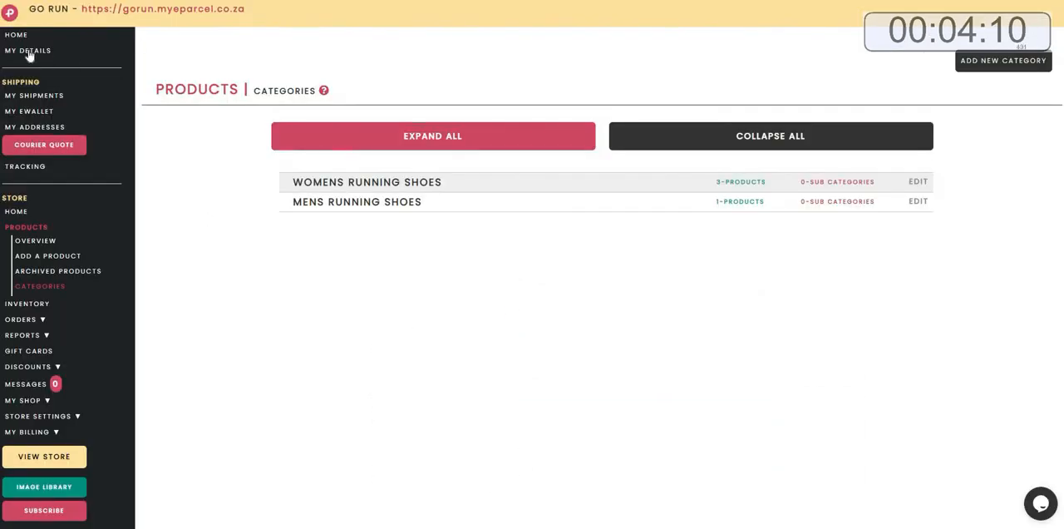
Open the About Us shop page for editing from the dashboard and rename it WHO ARE WE.
click(10, 38)
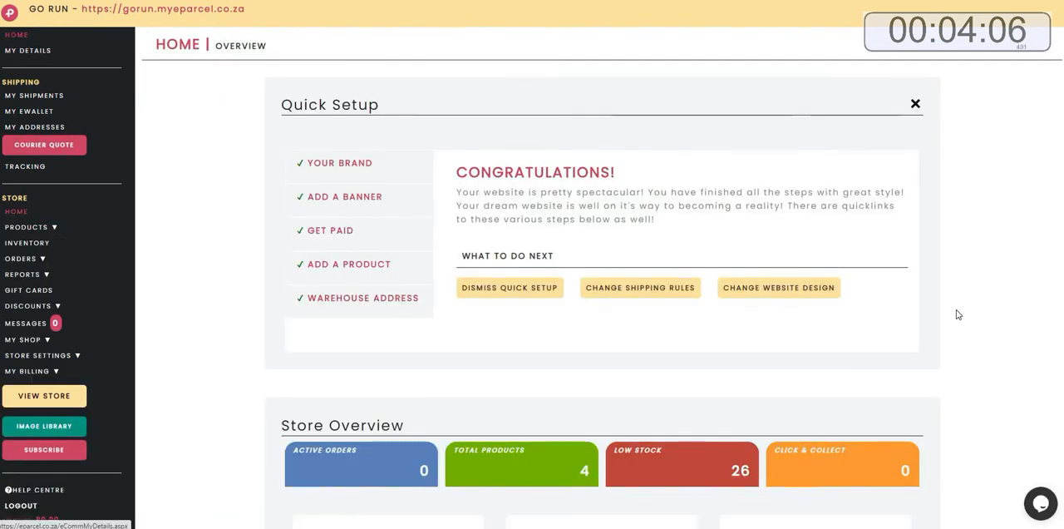
scroll(903, 324, down, 4)
scroll(969, 323, down, 4)
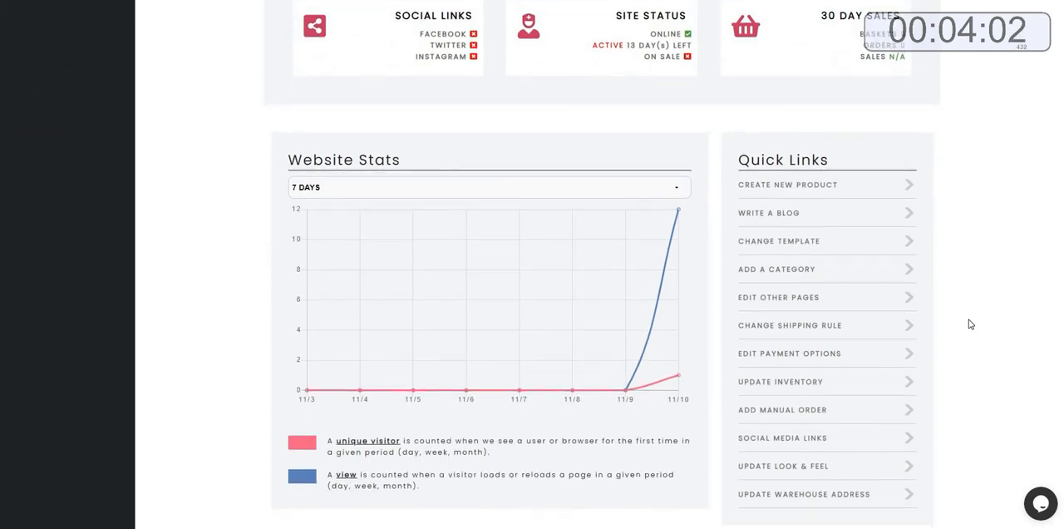
click(755, 306)
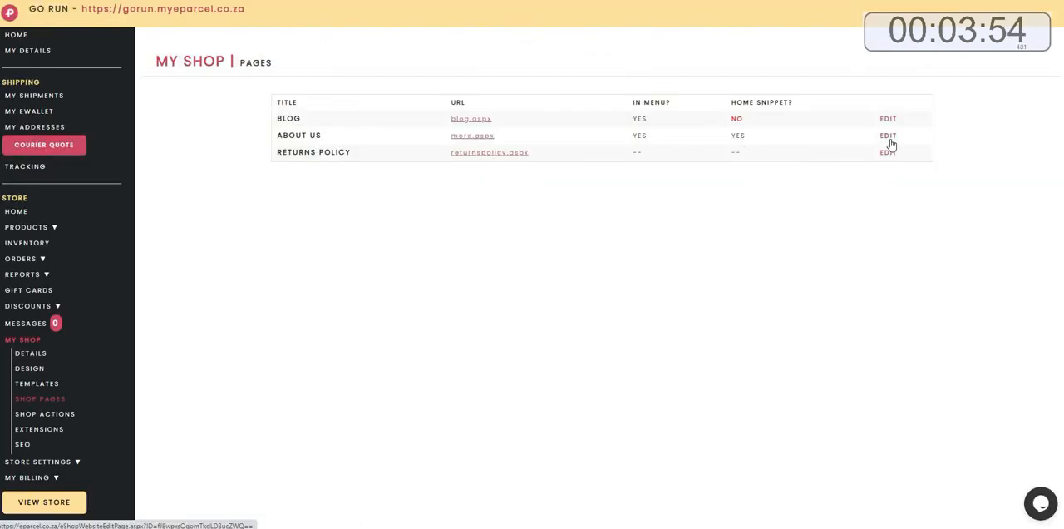
click(888, 139)
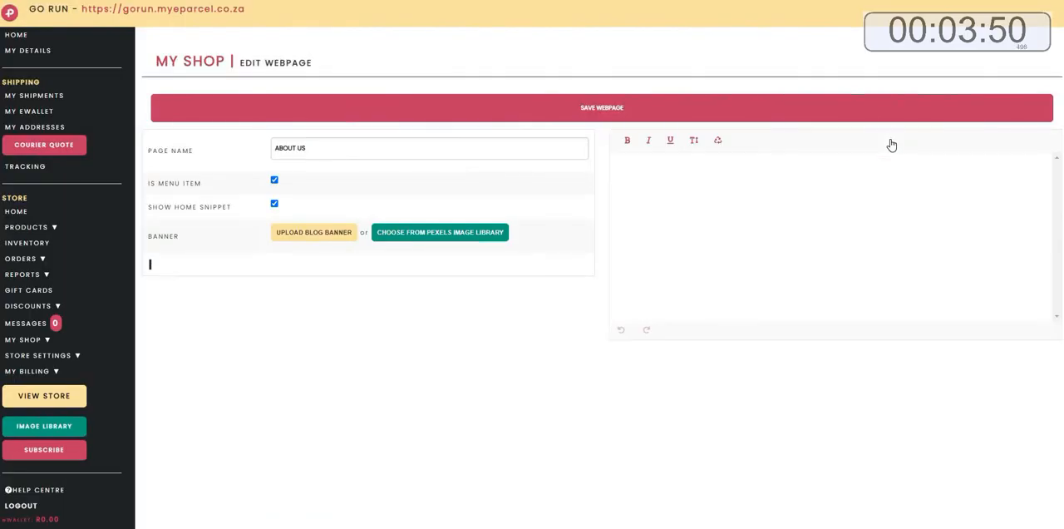
drag(345, 152, 257, 148)
text(WHO ARE WE)
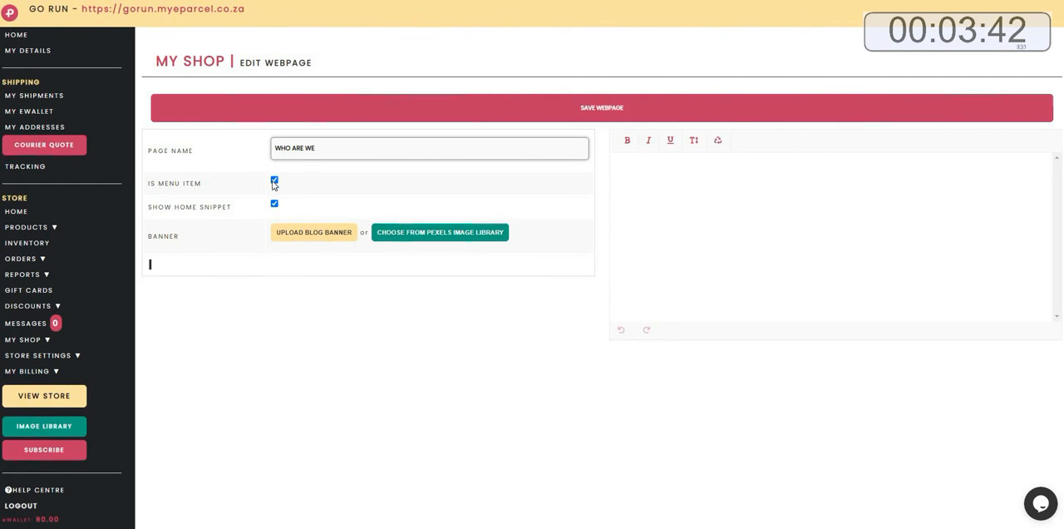
Search the Pexels image library for SNEAKERS and set a sneaker-against-brick-wall photo from the second results page as the page banner.
click(416, 236)
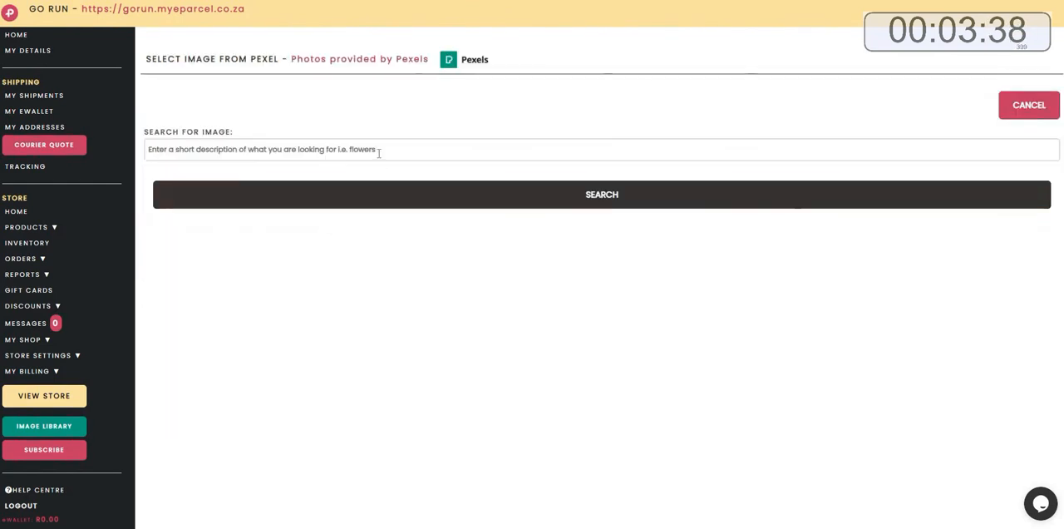
click(378, 152)
text(SNEAKERS)
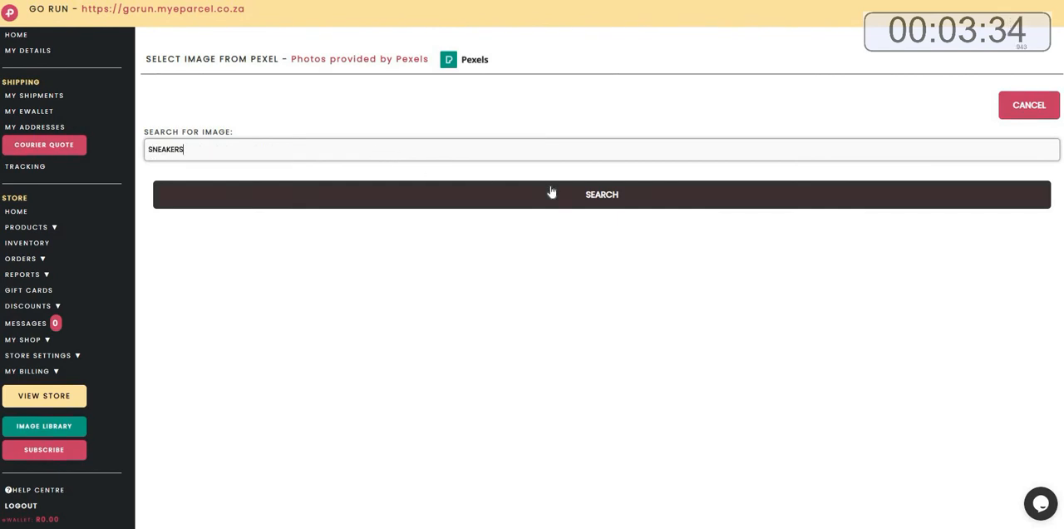
click(551, 193)
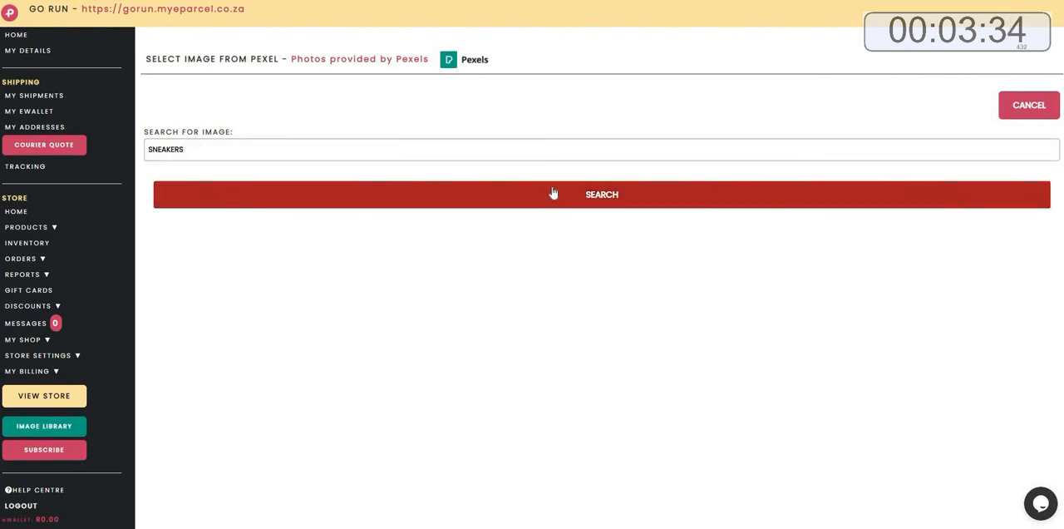
scroll(560, 199, down, 2)
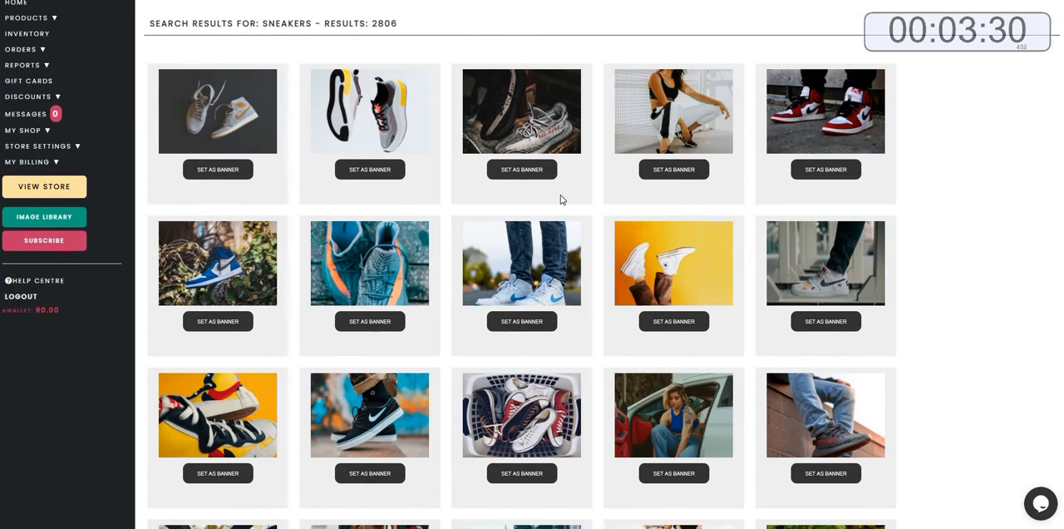
scroll(561, 199, down, 2)
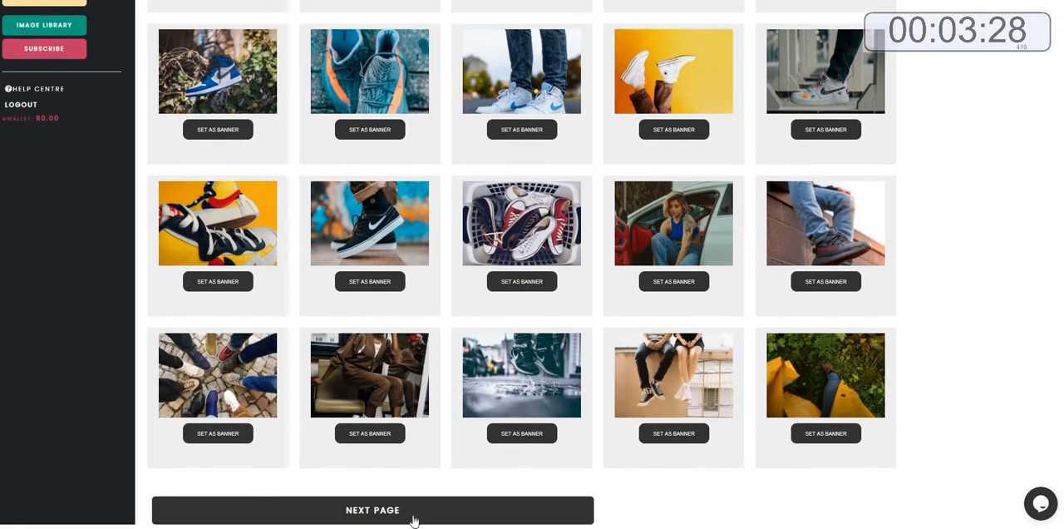
click(413, 520)
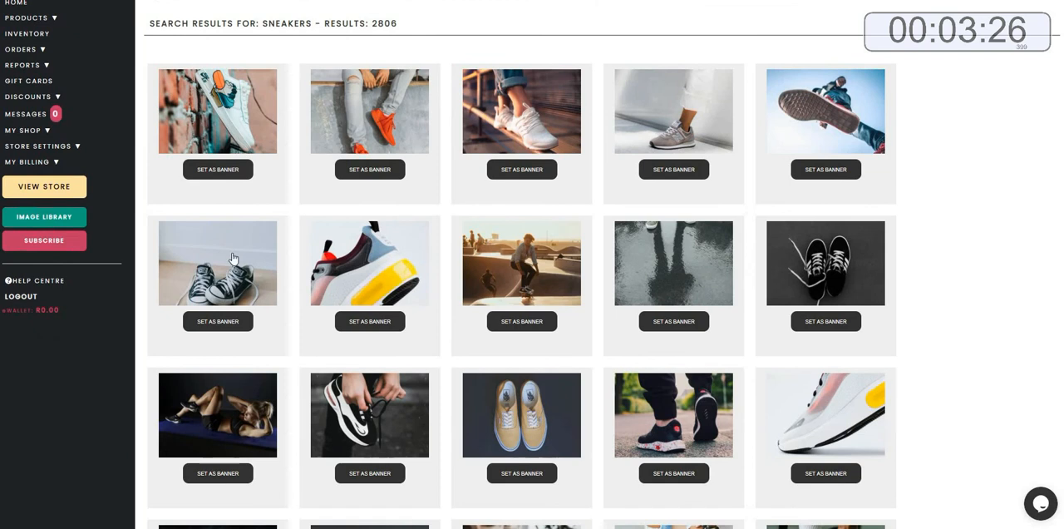
click(213, 169)
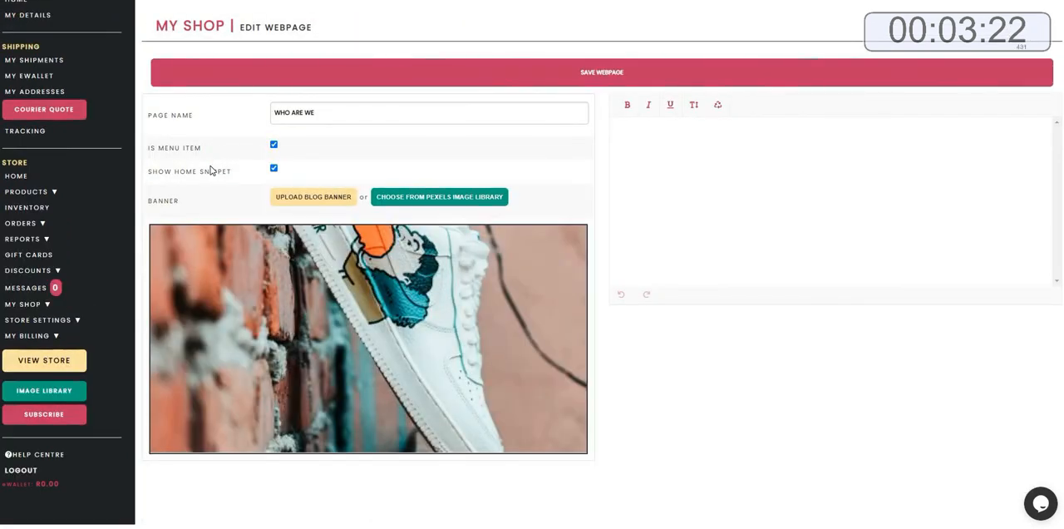
Switch to Notepad and copy all of the prepared store description text.
click(666, 156)
key(alt+Tab)
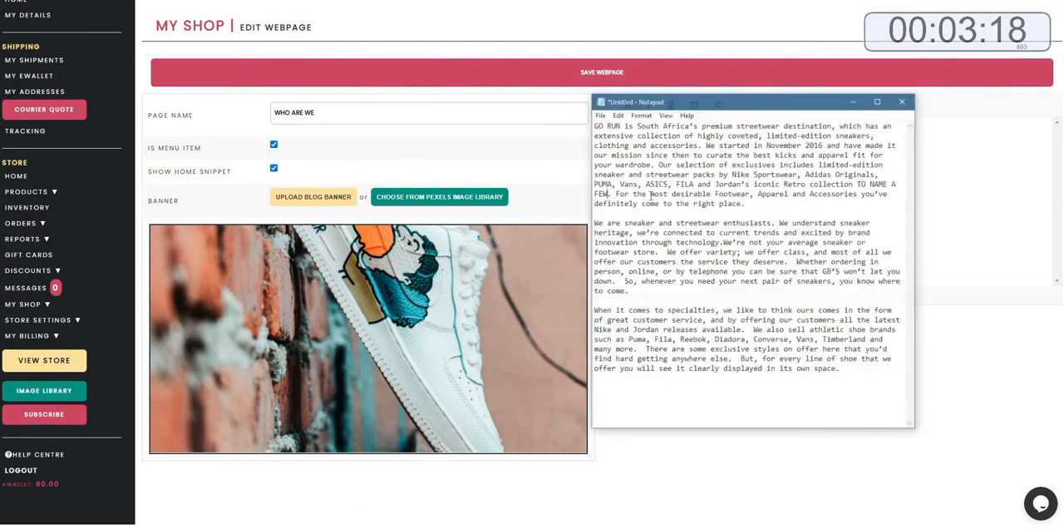
drag(610, 105, 869, 359)
right_click(854, 335)
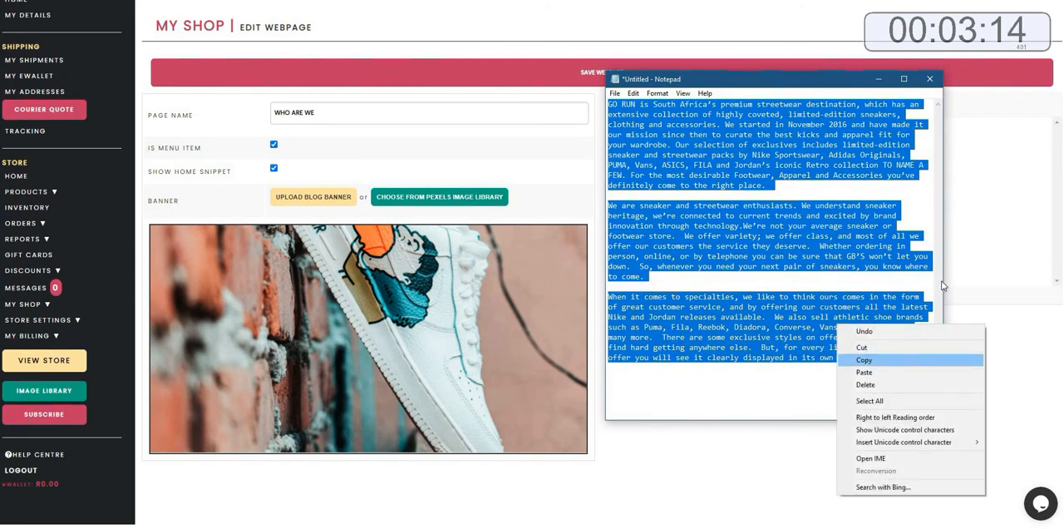
click(872, 356)
Paste the copied description into the WHO ARE WE page's content editor.
click(685, 157)
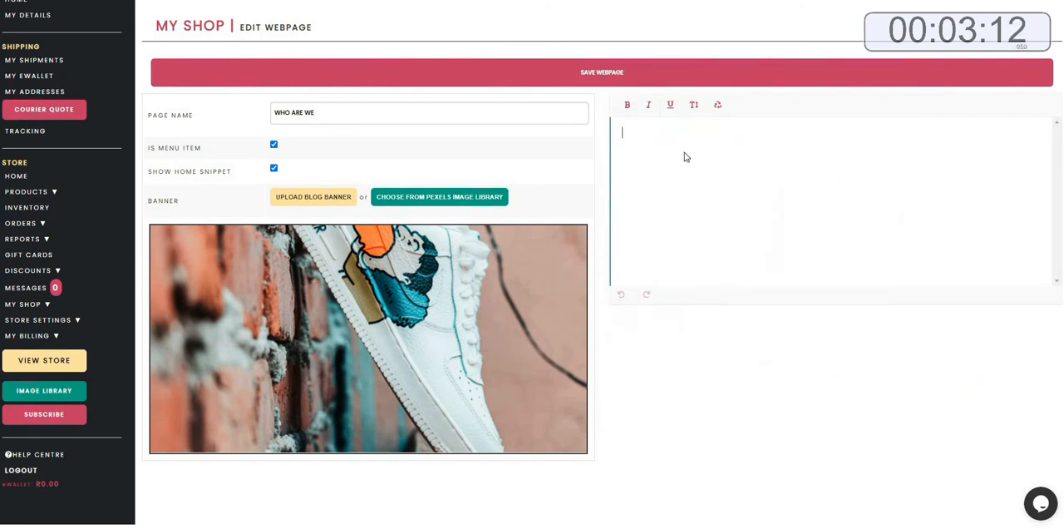
right_click(632, 137)
click(659, 221)
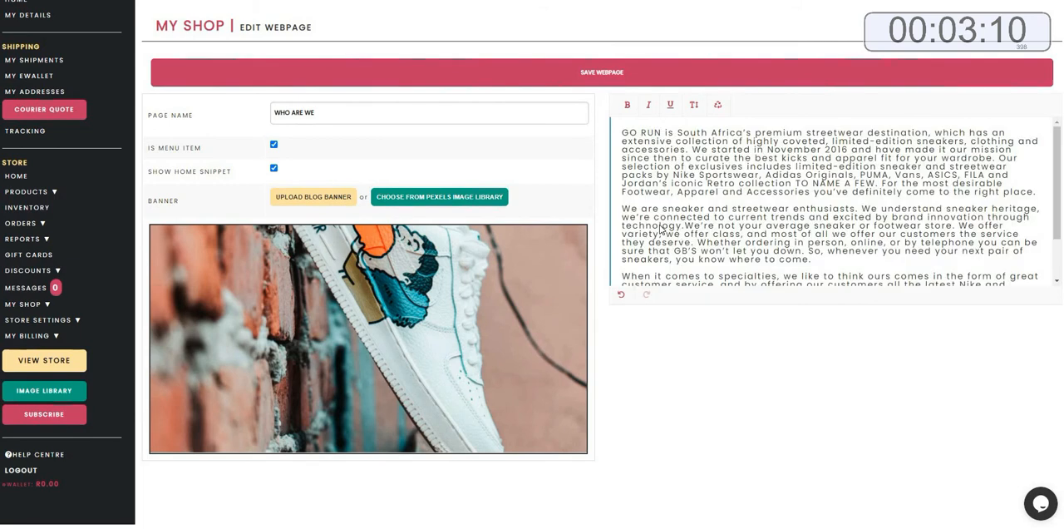
click(684, 225)
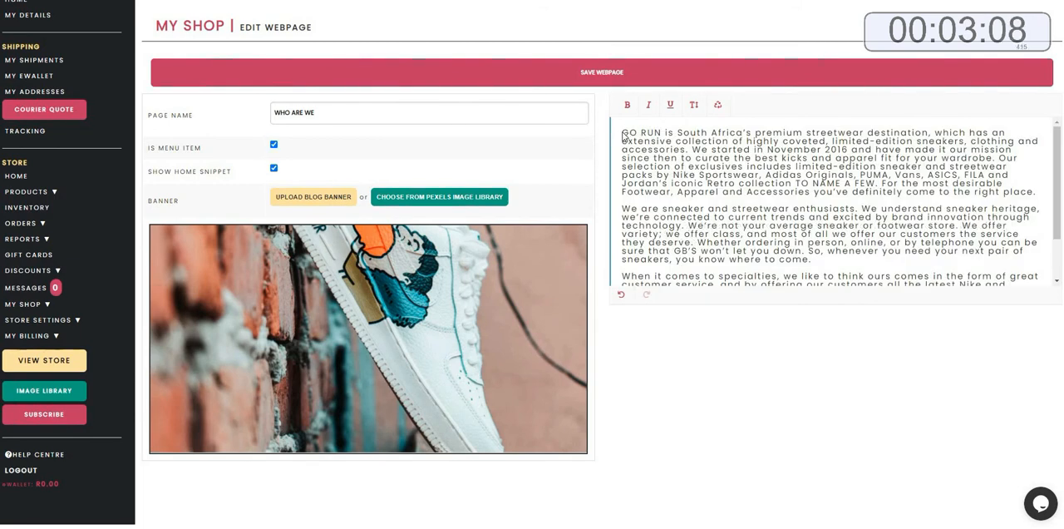
Make the opening words GO RUN bold and save the webpage.
drag(622, 135, 662, 135)
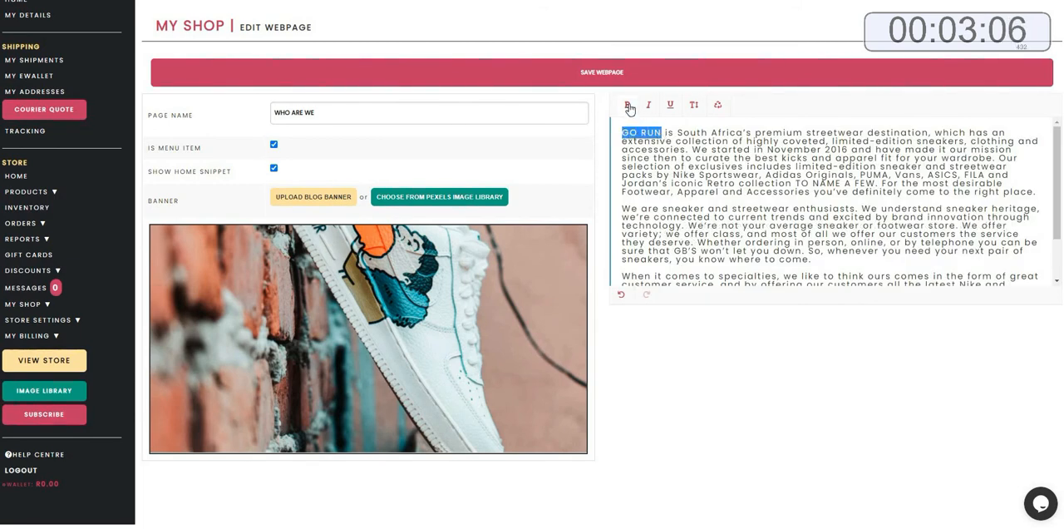
click(628, 105)
click(593, 93)
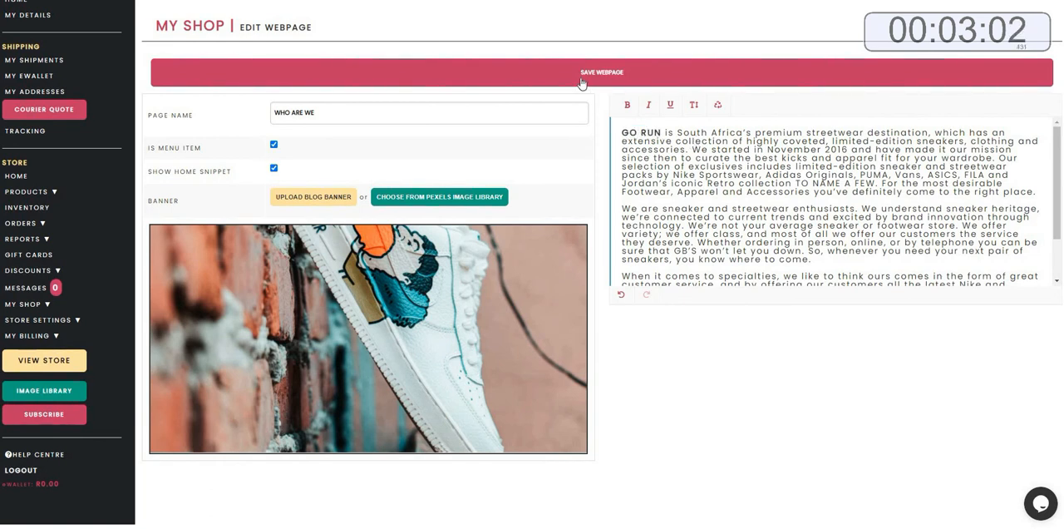
click(582, 81)
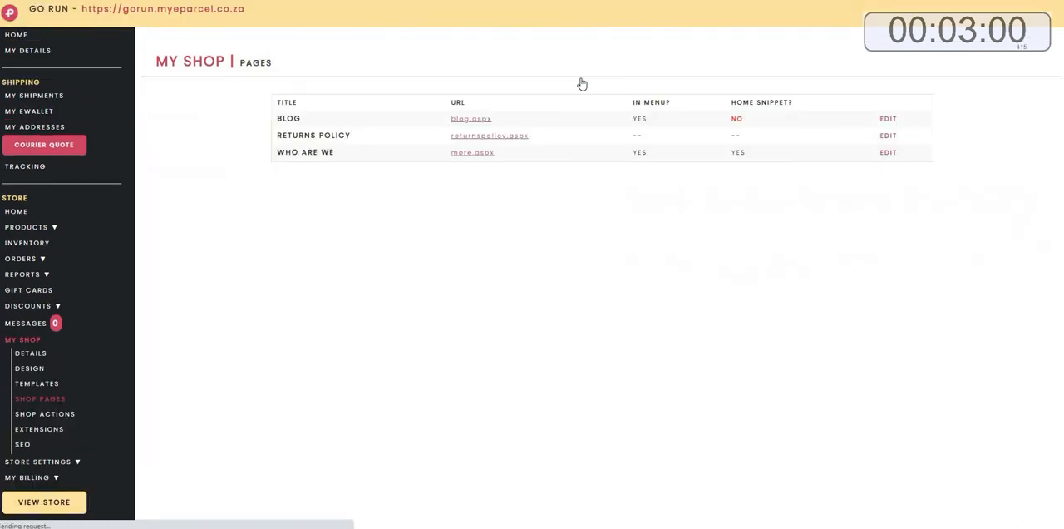
View the live store and read the WHO ARE WE home snippet and its full page.
click(60, 503)
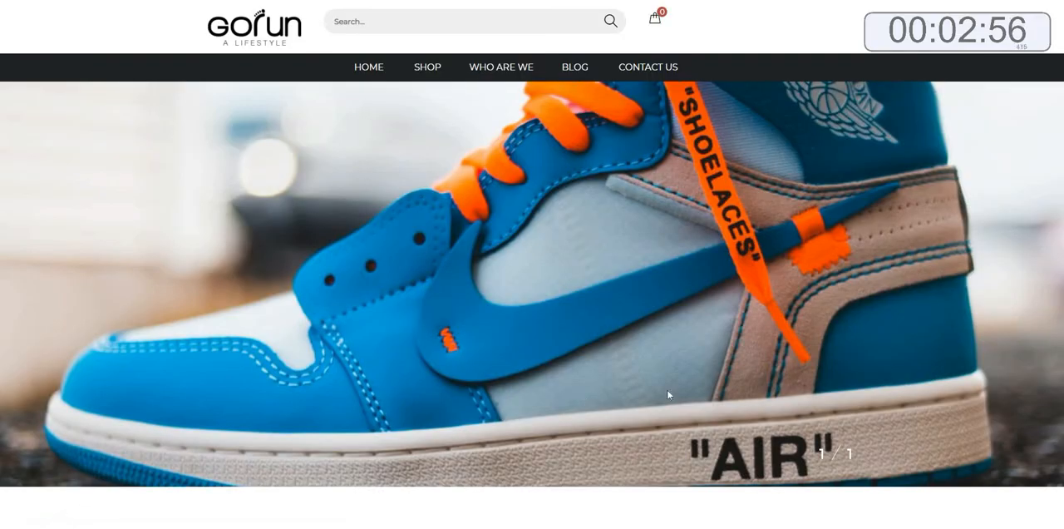
scroll(840, 391, down, 5)
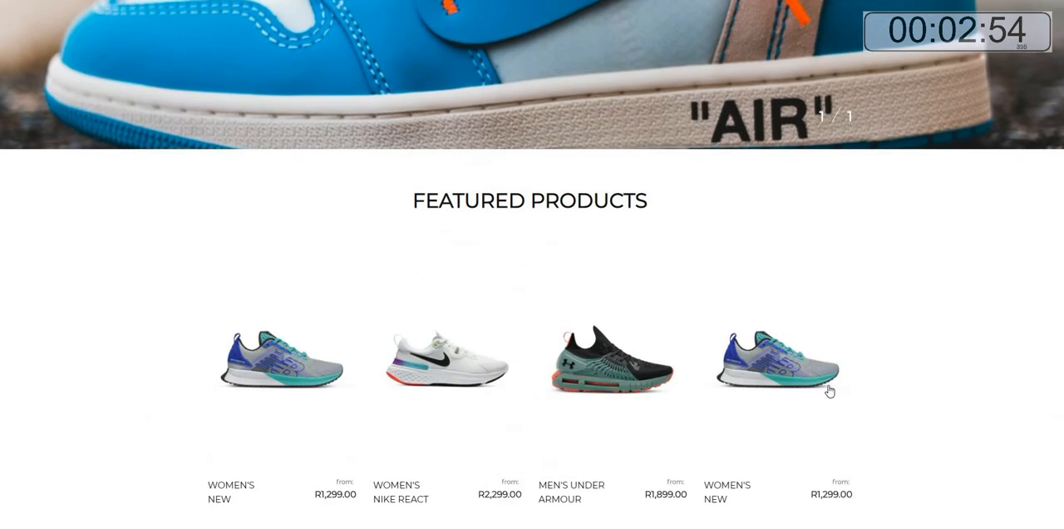
scroll(828, 390, down, 5)
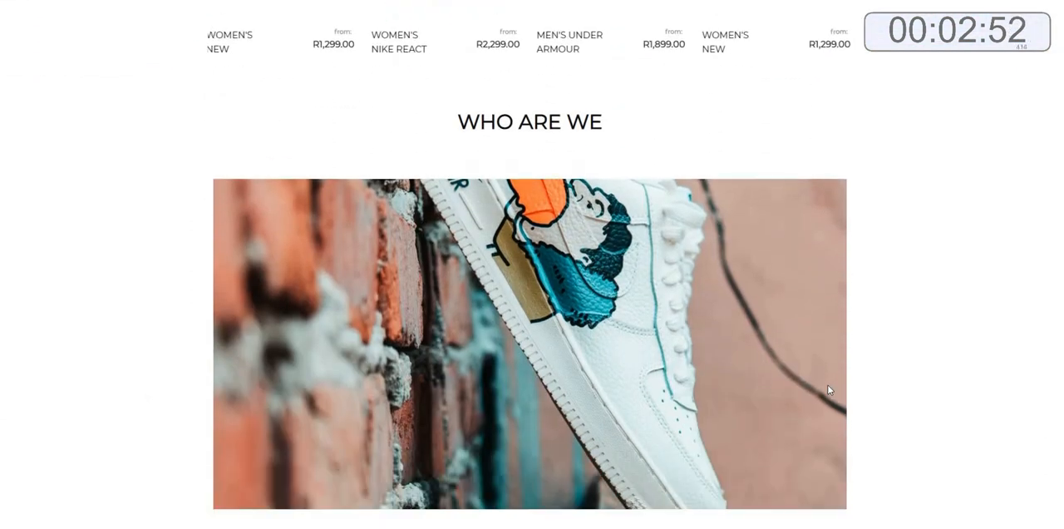
scroll(829, 391, down, 2)
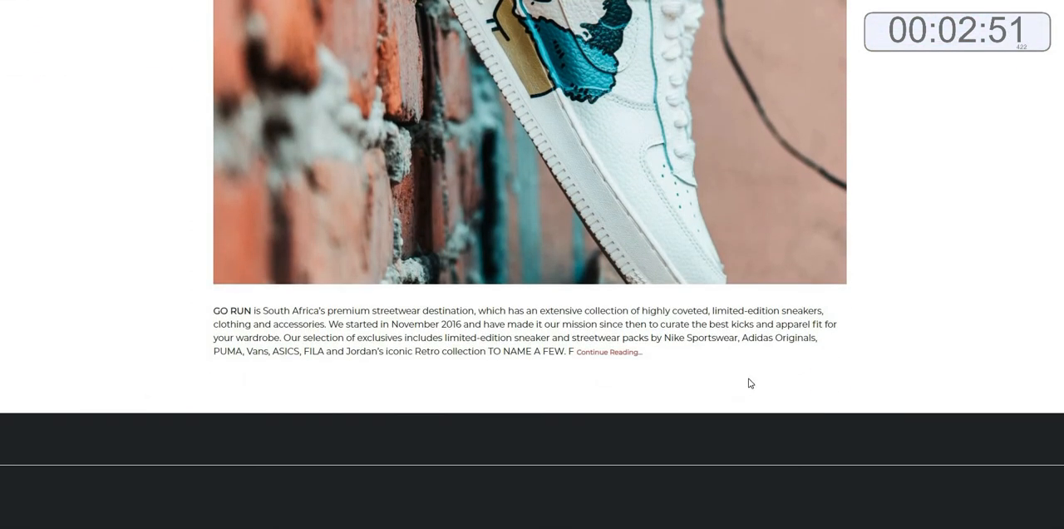
click(622, 356)
scroll(621, 358, down, 2)
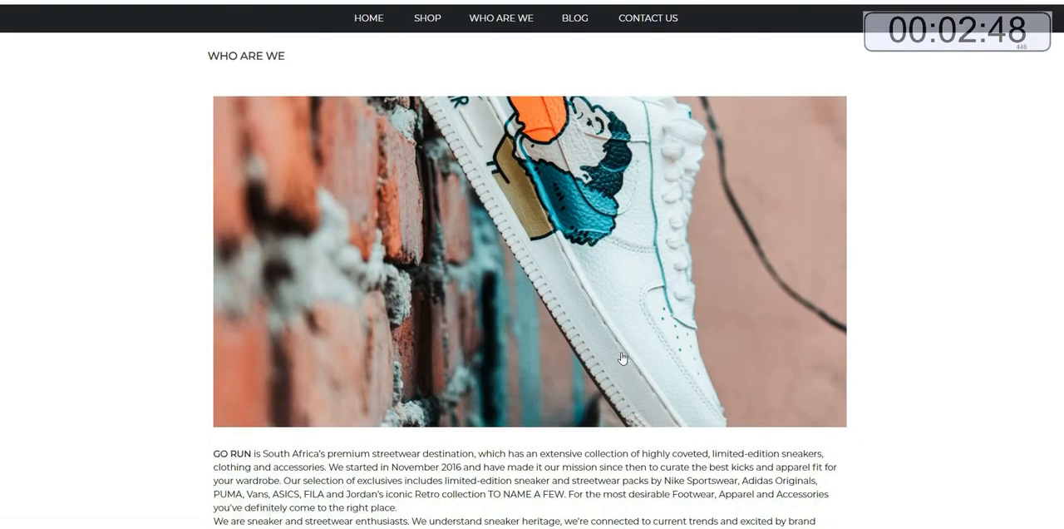
scroll(622, 357, down, 3)
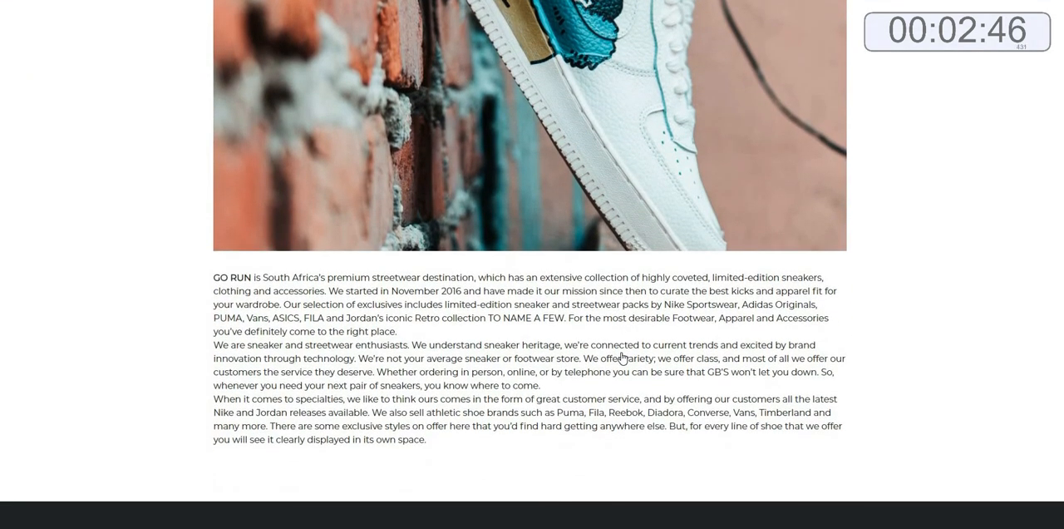
scroll(622, 357, down, 2)
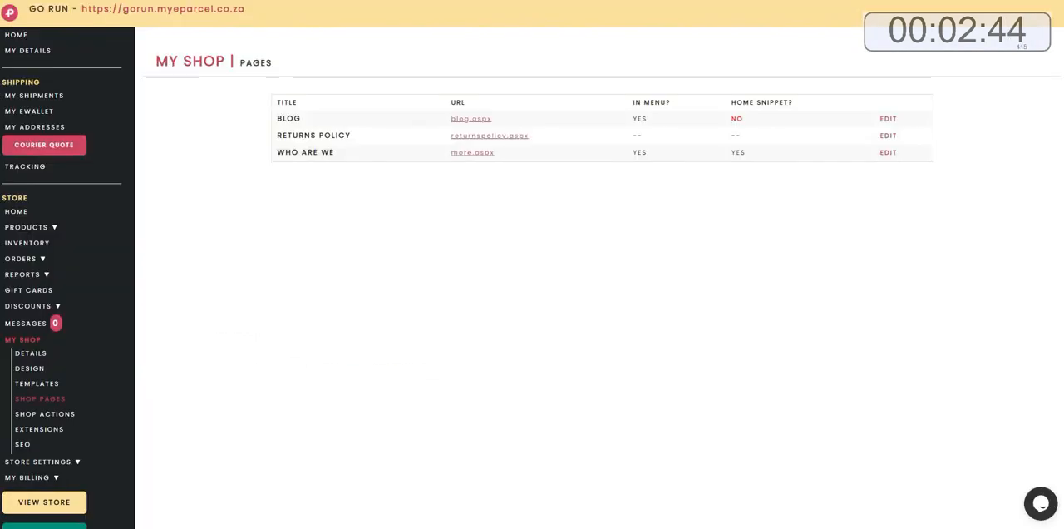
Open the store design settings from the dashboard's quick links and apply the Fresh colour scheme.
click(18, 37)
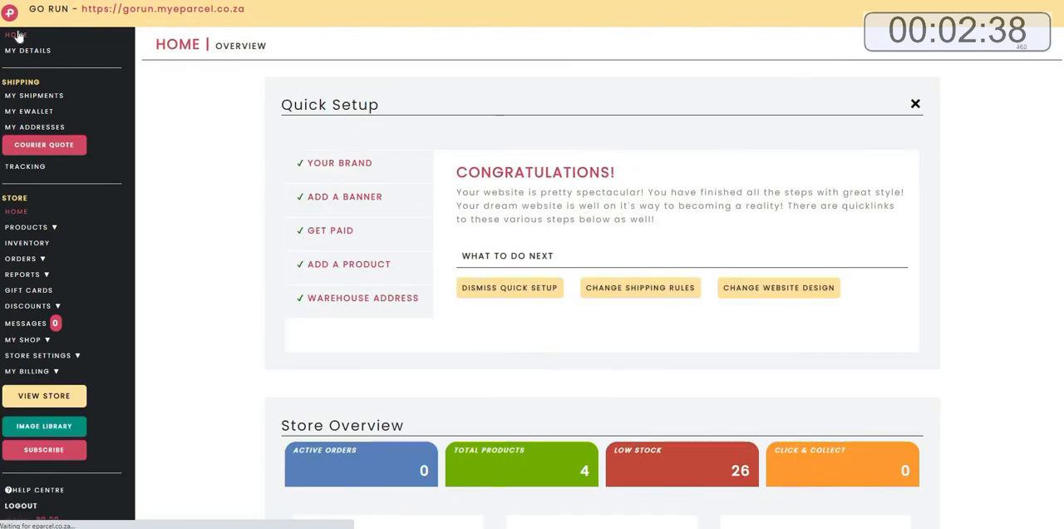
scroll(962, 235, down, 7)
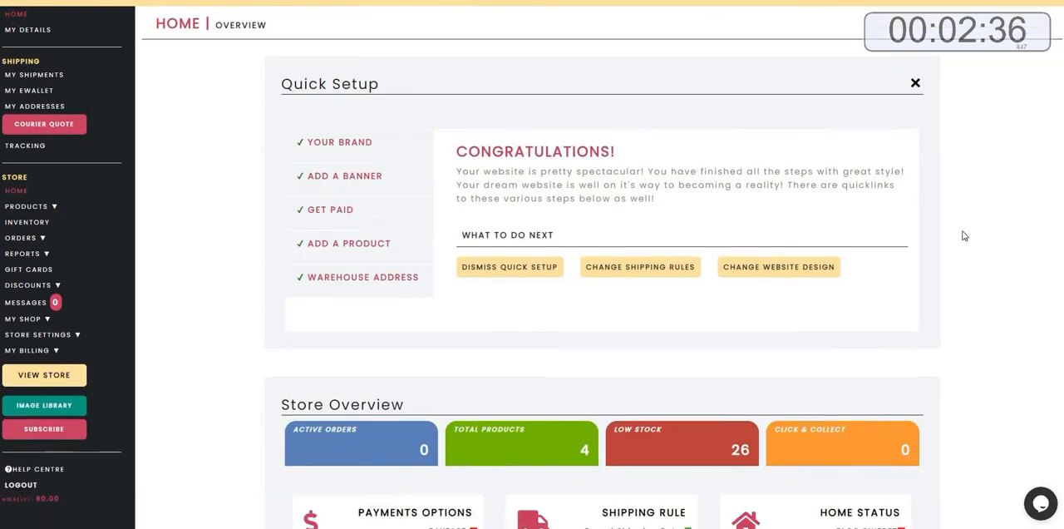
scroll(962, 237, down, 1)
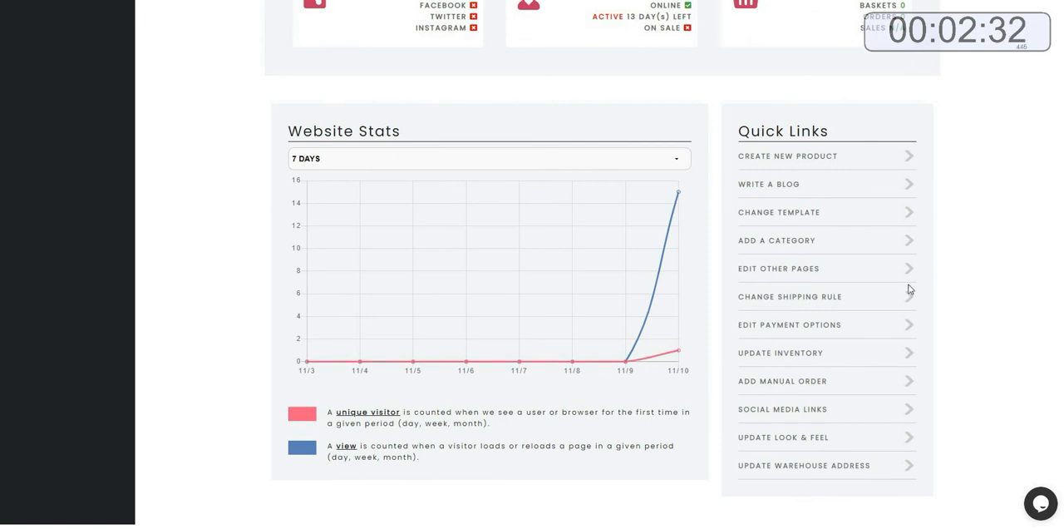
click(790, 445)
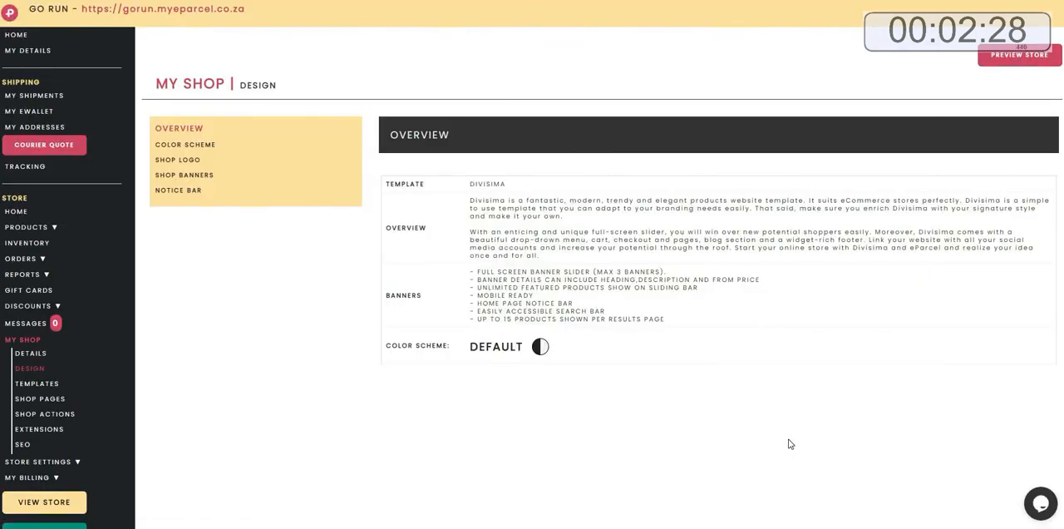
click(197, 148)
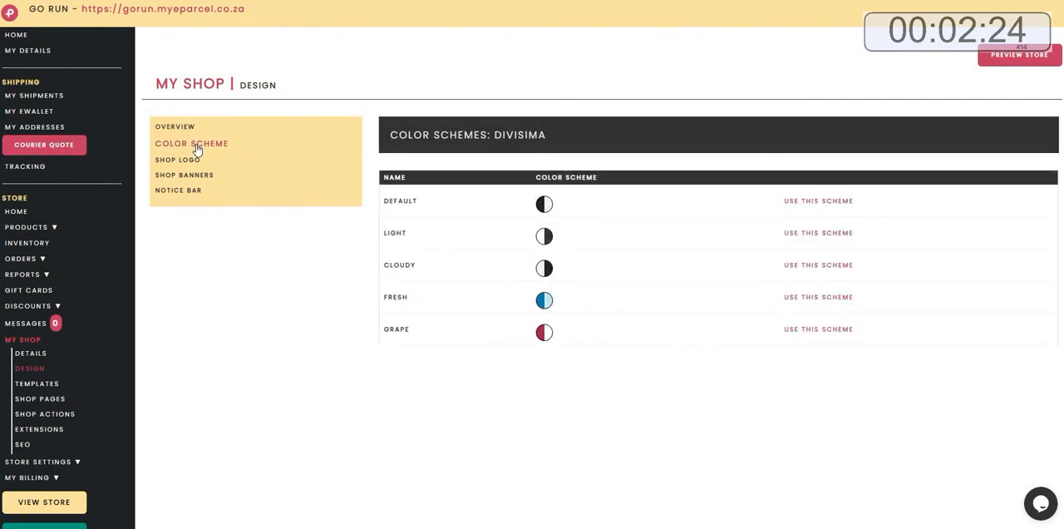
click(816, 299)
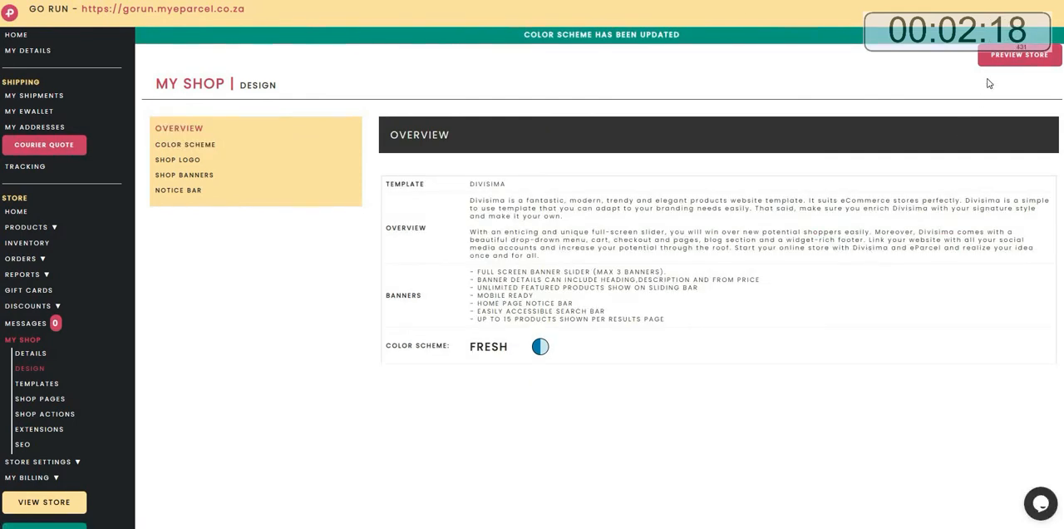
Preview the store with the Fresh colour scheme.
click(1019, 55)
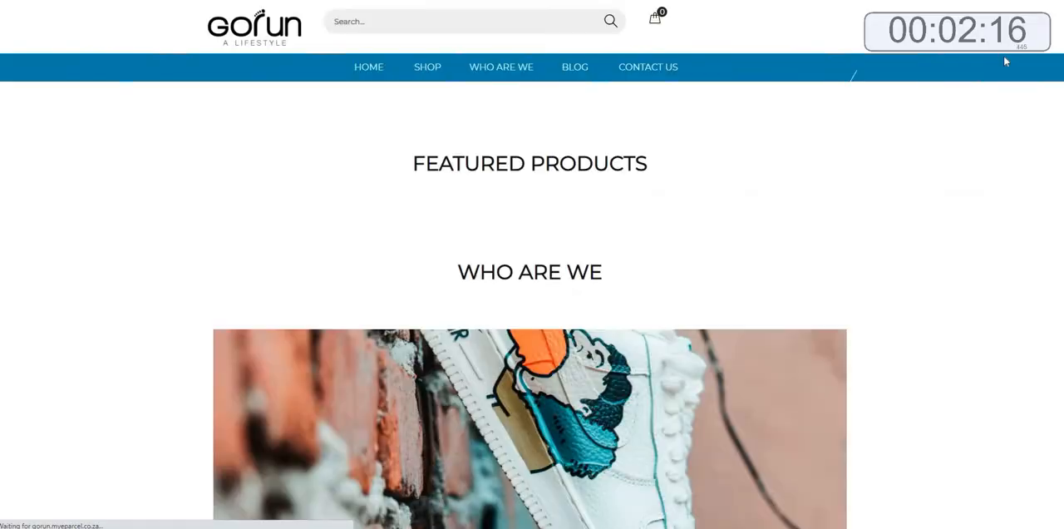
scroll(1004, 58, down, 8)
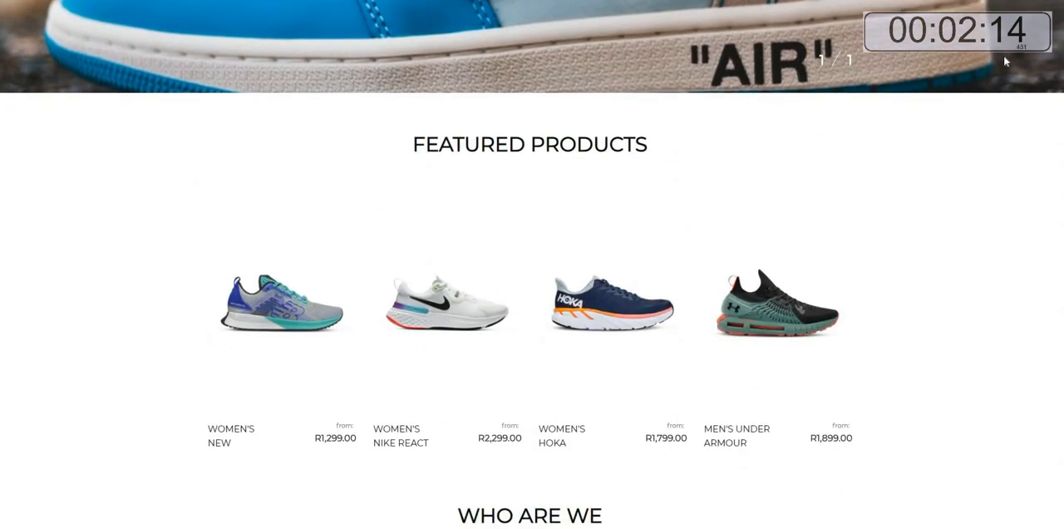
scroll(1006, 61, down, 7)
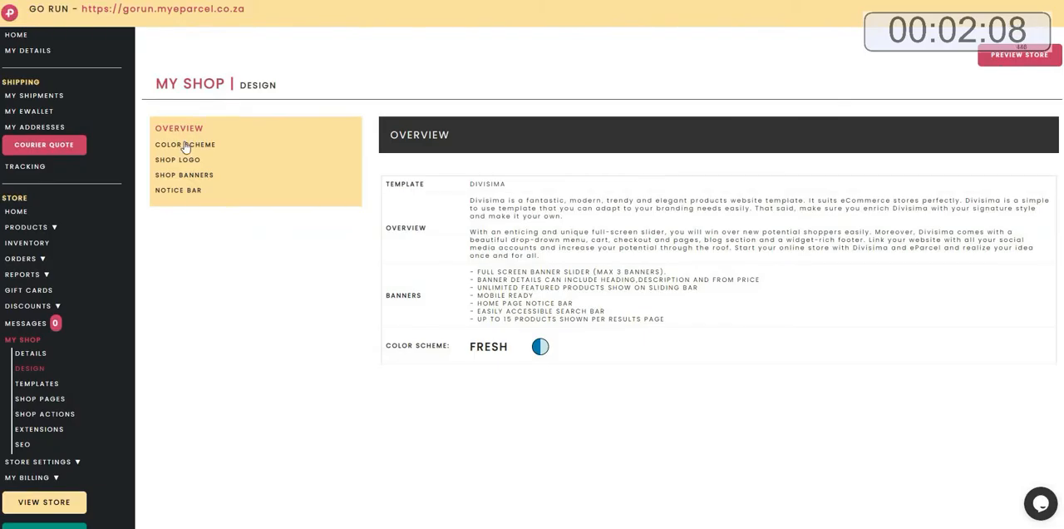
Switch the store's colour scheme to Grape and preview the store.
click(184, 145)
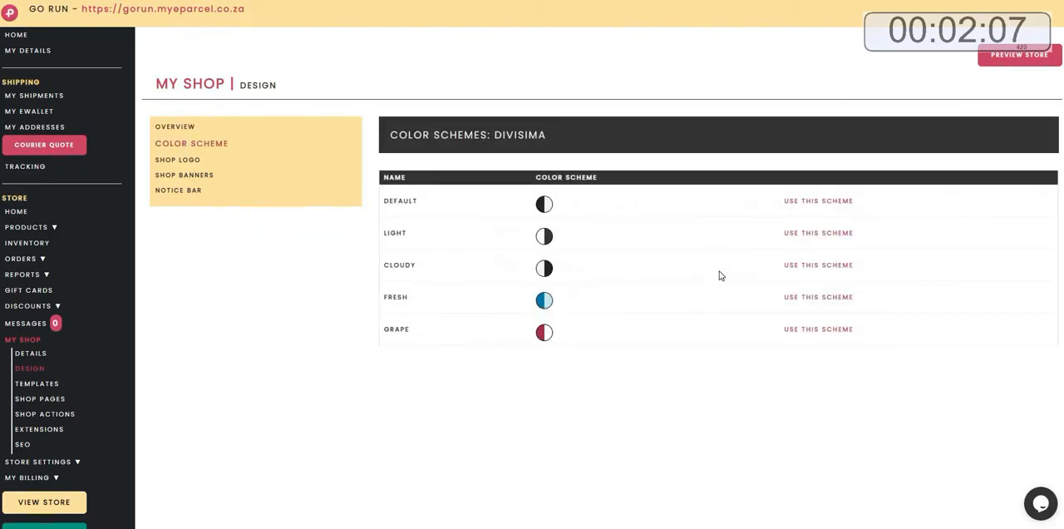
click(831, 336)
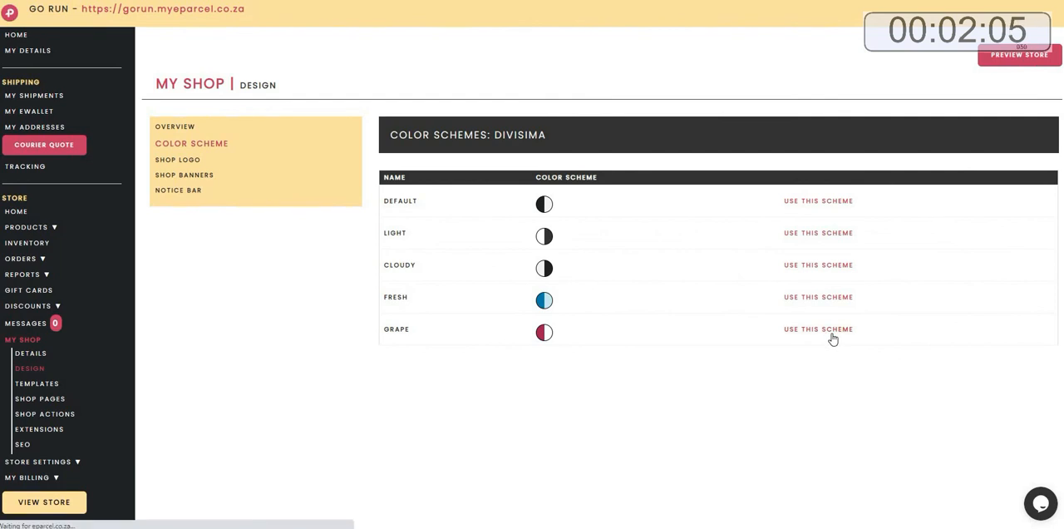
click(1031, 57)
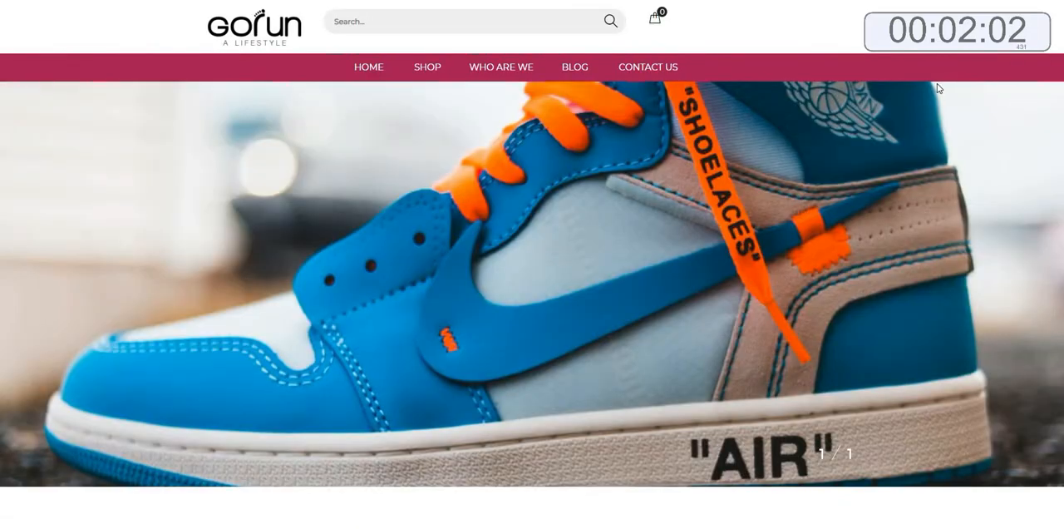
scroll(938, 87, down, 6)
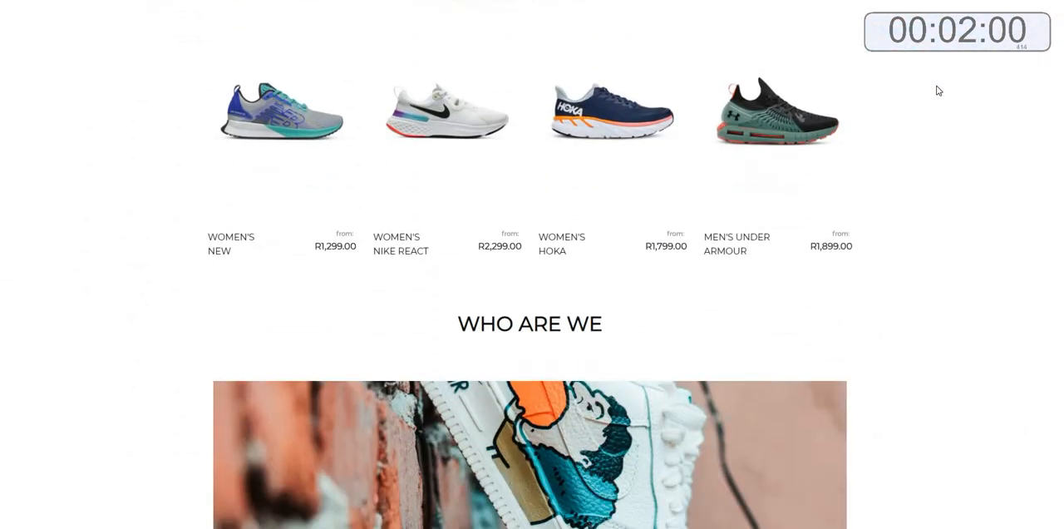
Leave the store preview and open the Change Template quick link from the dashboard to browse website templates.
scroll(937, 89, down, 7)
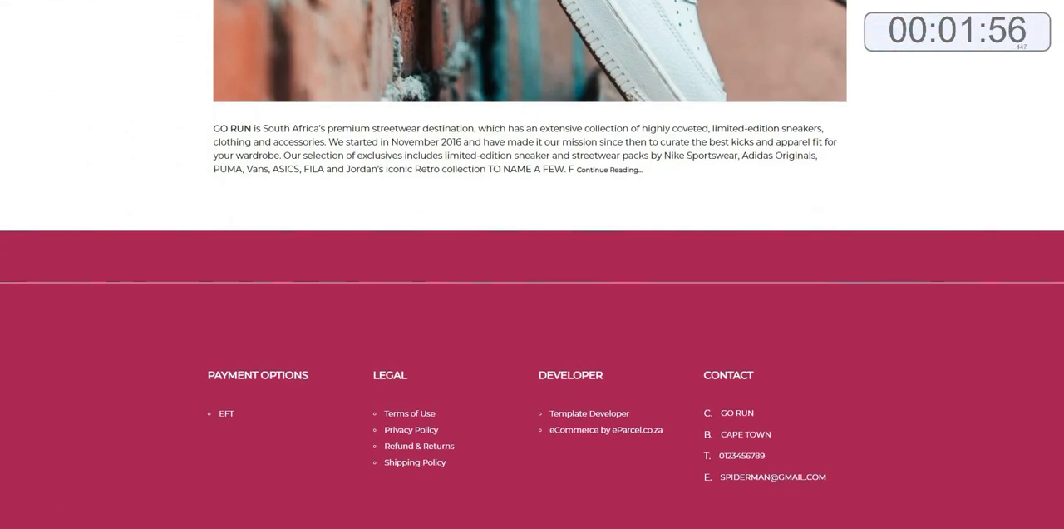
click(515, 1)
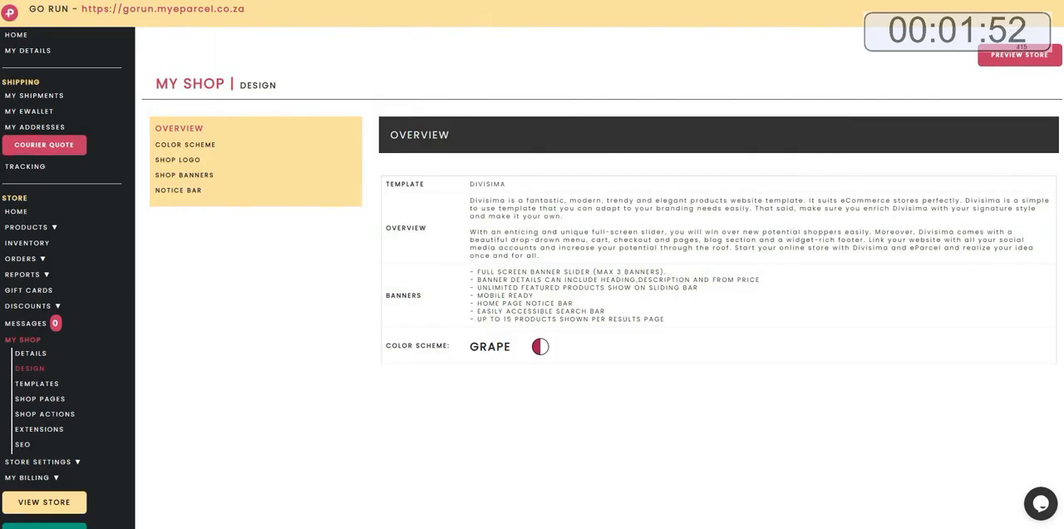
click(15, 35)
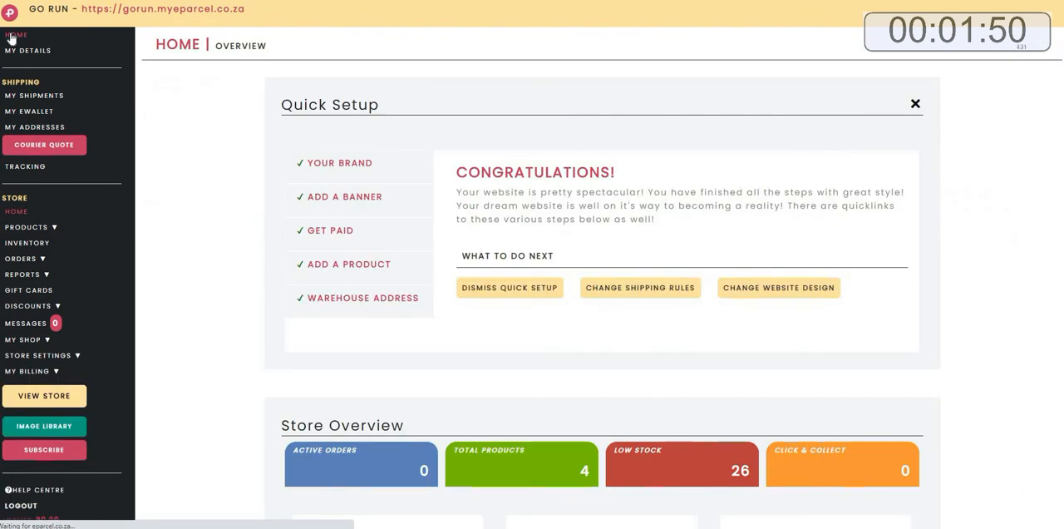
scroll(934, 284, down, 1)
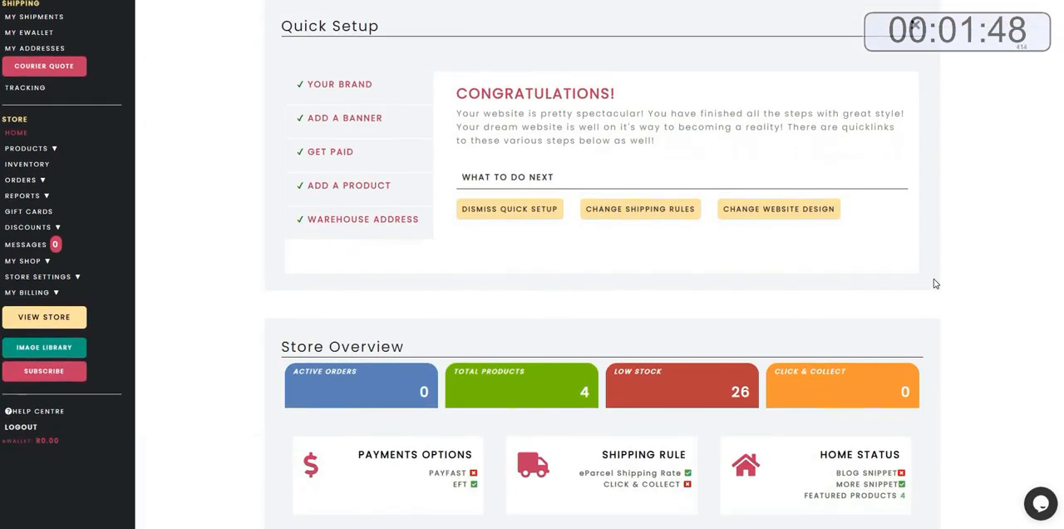
scroll(934, 284, down, 5)
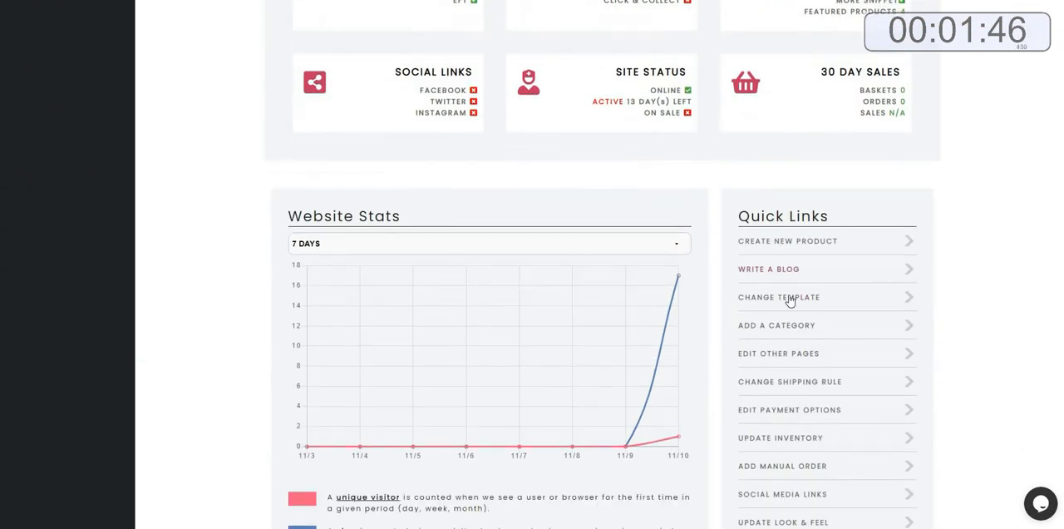
click(789, 301)
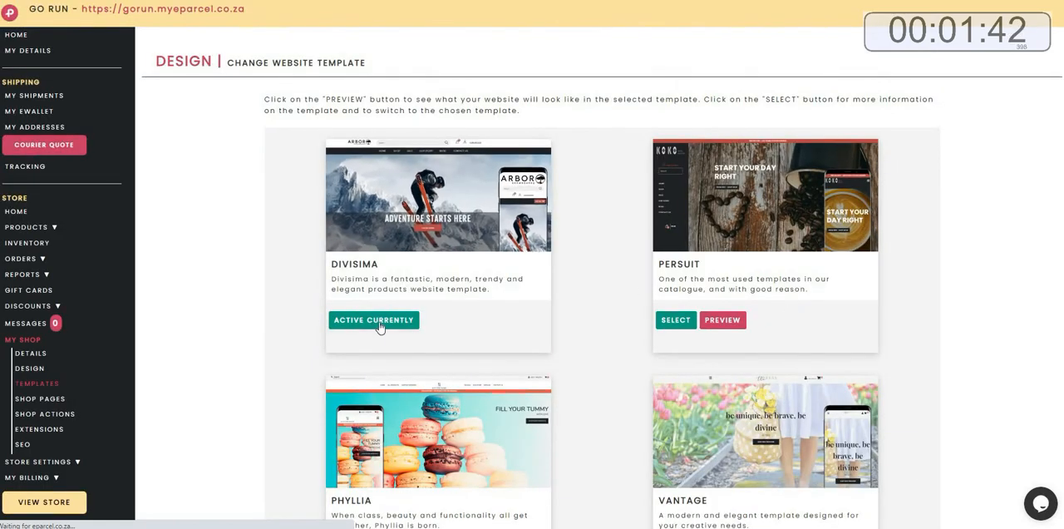
Preview the Persuit template's colour schemes and view its store in the Fresh scheme.
click(706, 324)
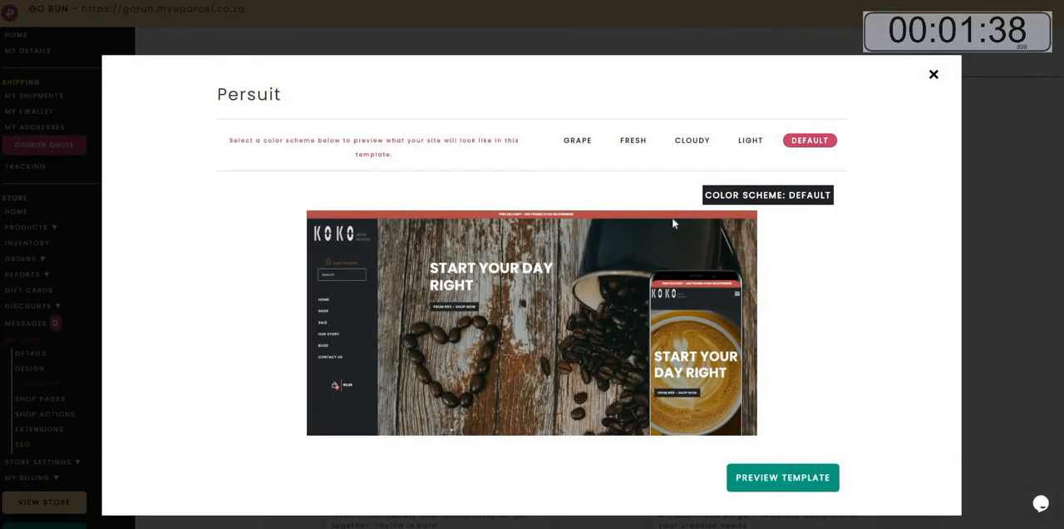
click(637, 147)
click(686, 147)
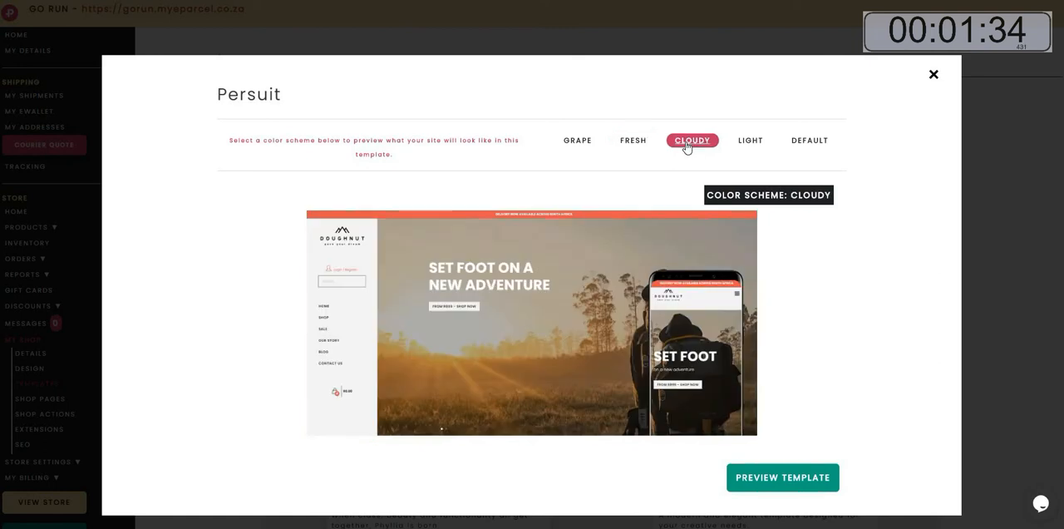
click(631, 147)
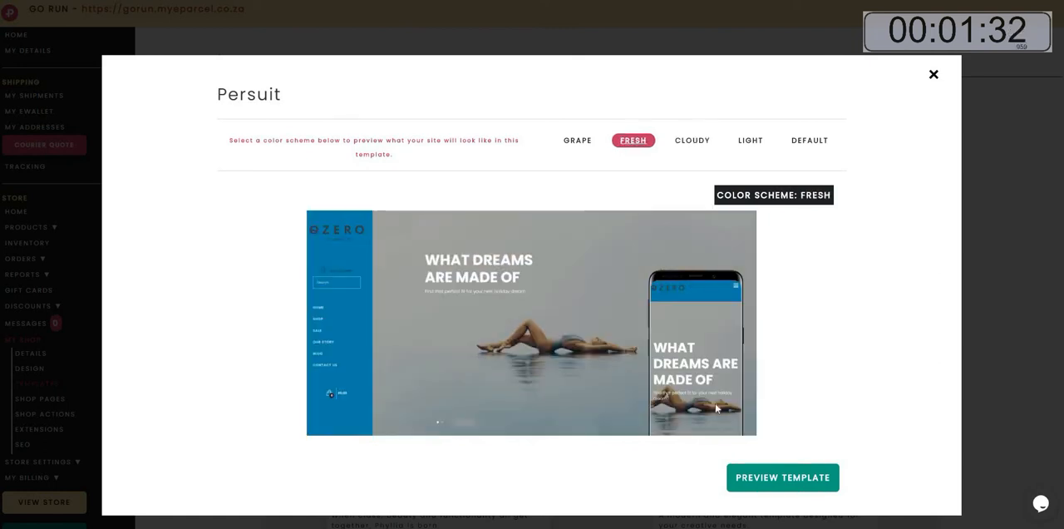
click(750, 481)
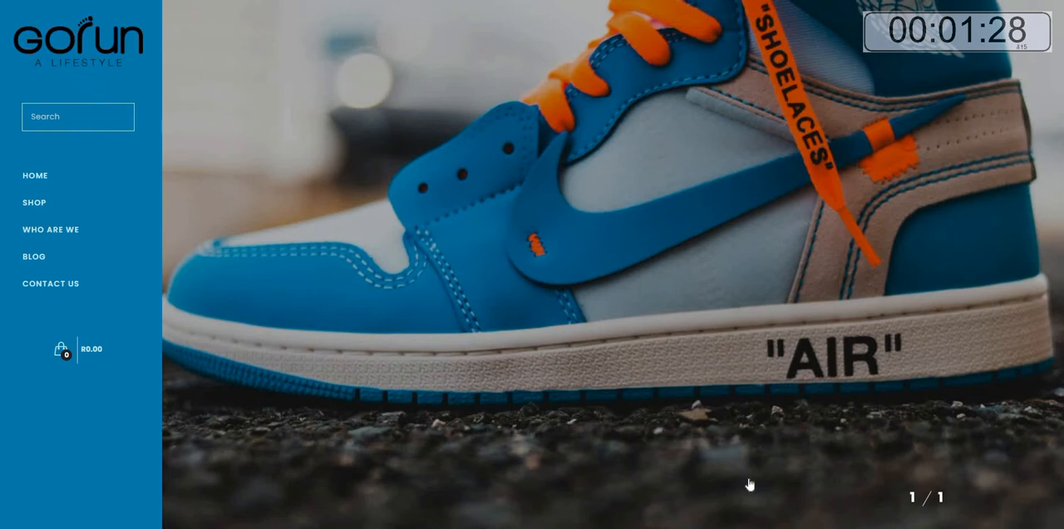
scroll(748, 484, down, 6)
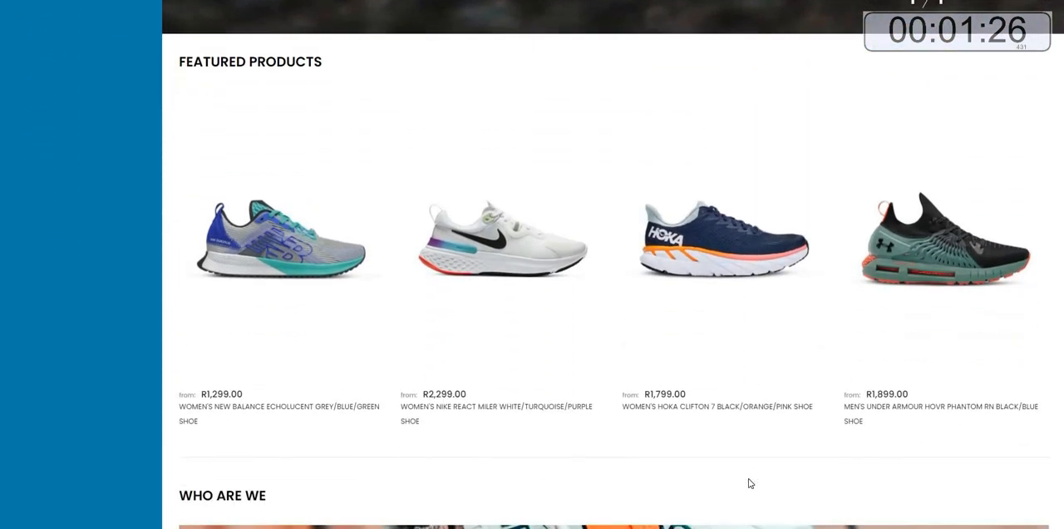
scroll(748, 483, down, 7)
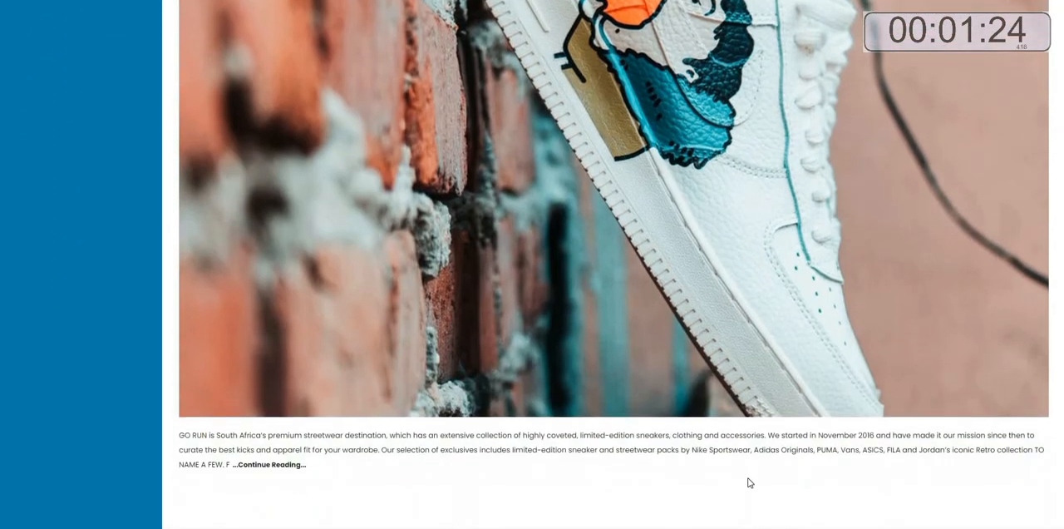
scroll(748, 483, down, 3)
scroll(748, 480, up, 9)
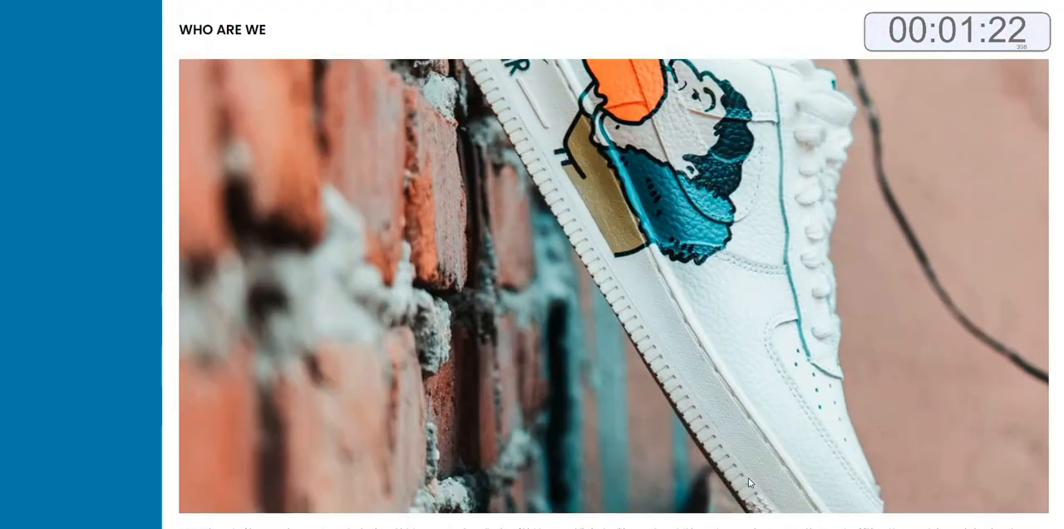
scroll(750, 477, up, 4)
scroll(750, 475, up, 4)
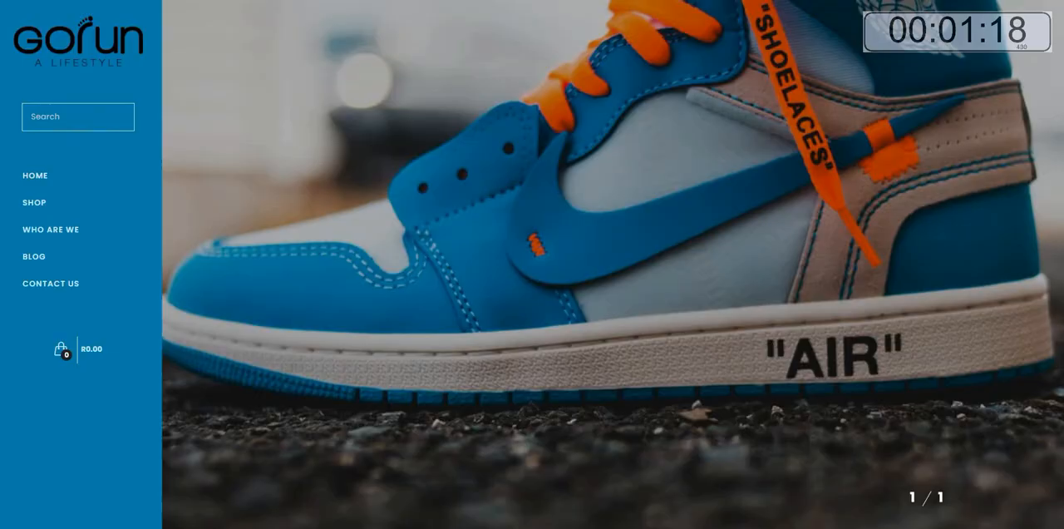
Preview the Persuit template's store in the Cloudy colour scheme, then close the preview.
click(484, 3)
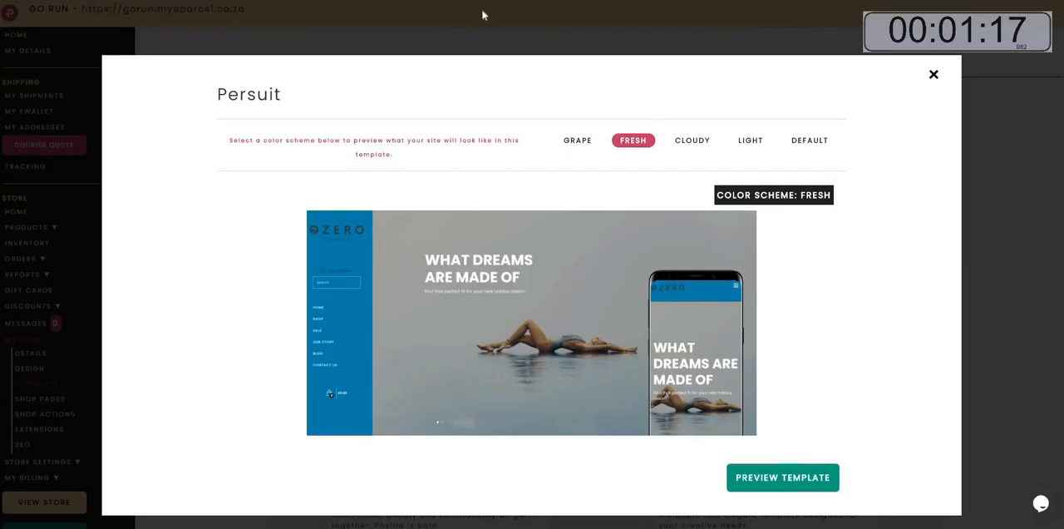
click(688, 143)
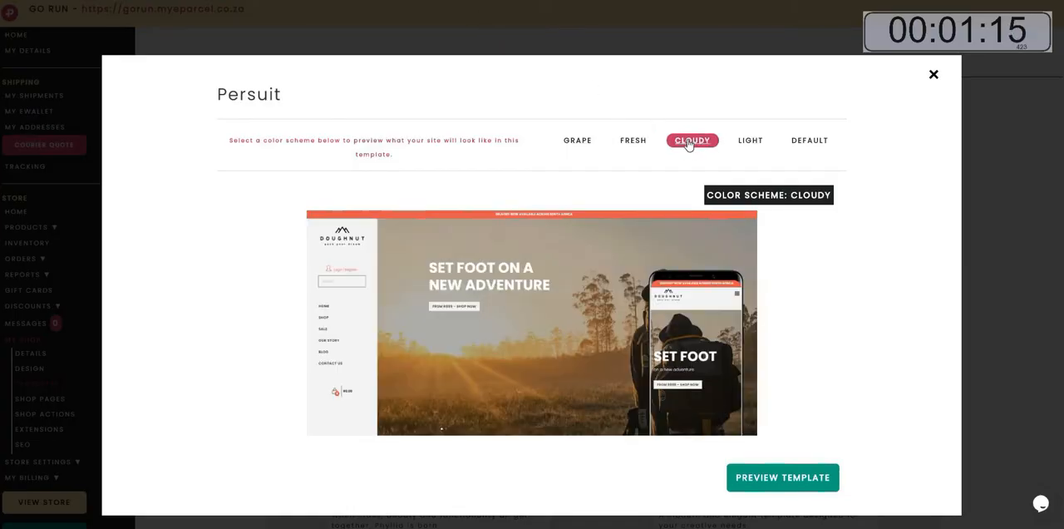
click(768, 481)
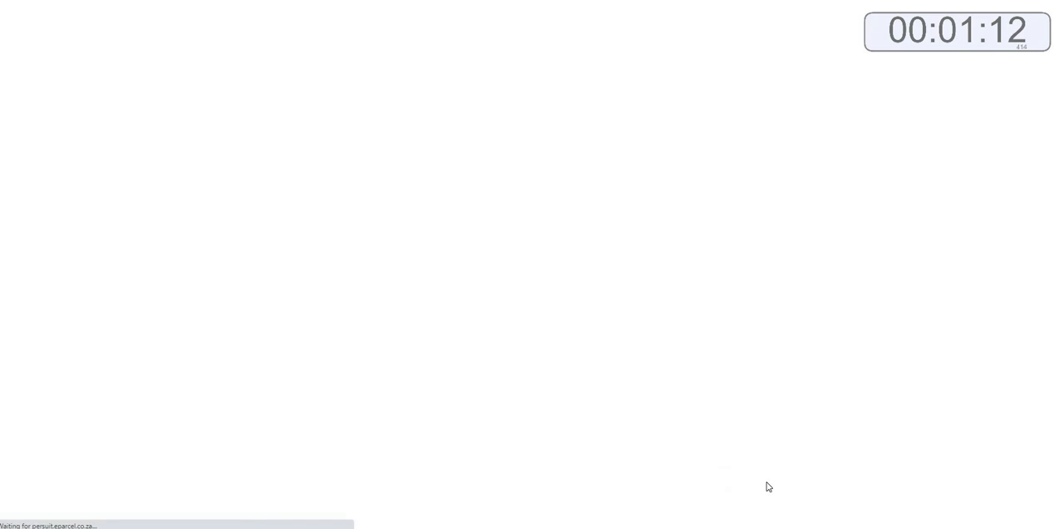
scroll(769, 487, down, 2)
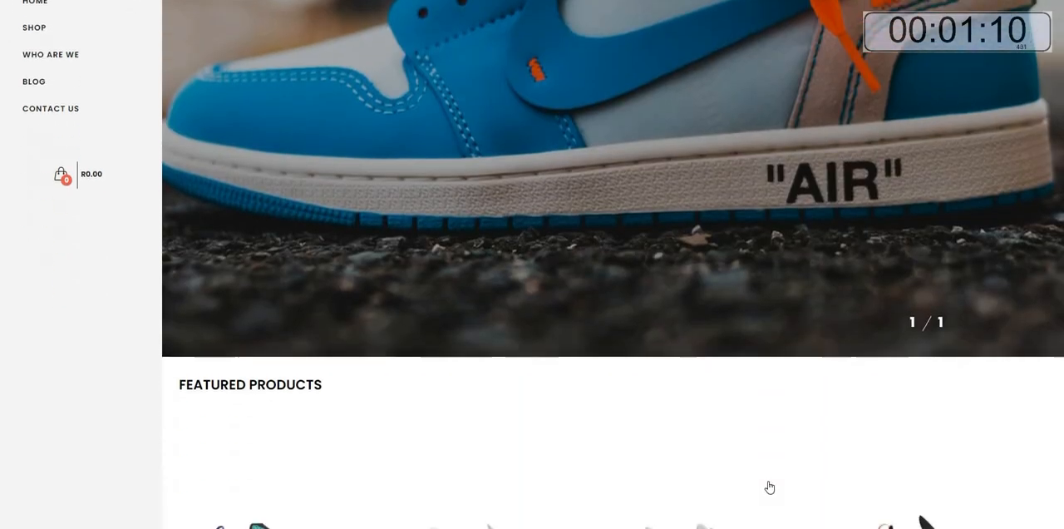
scroll(769, 487, down, 1)
scroll(768, 487, up, 4)
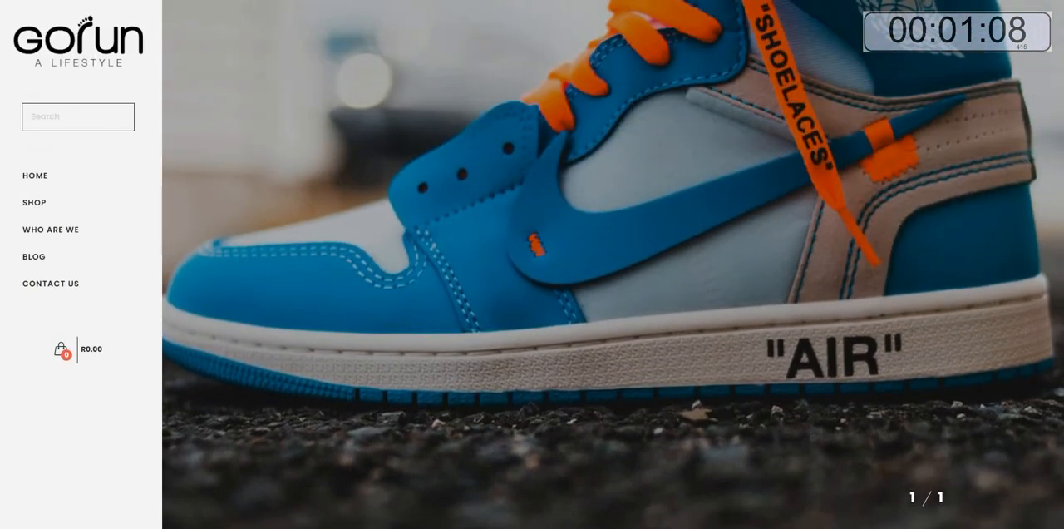
key(ctrl+w)
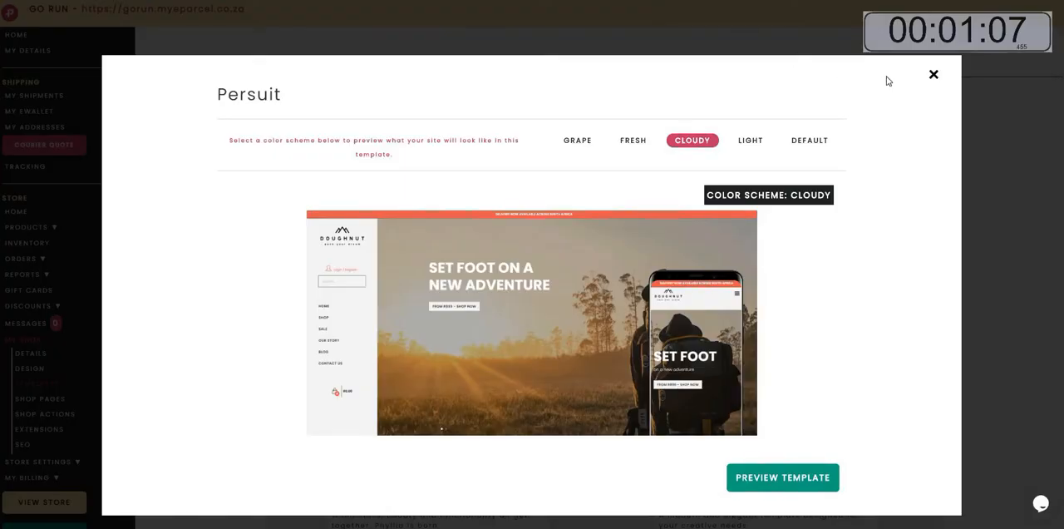
click(934, 75)
Preview the Phyllia template's store in the Light colour scheme.
scroll(551, 368, down, 3)
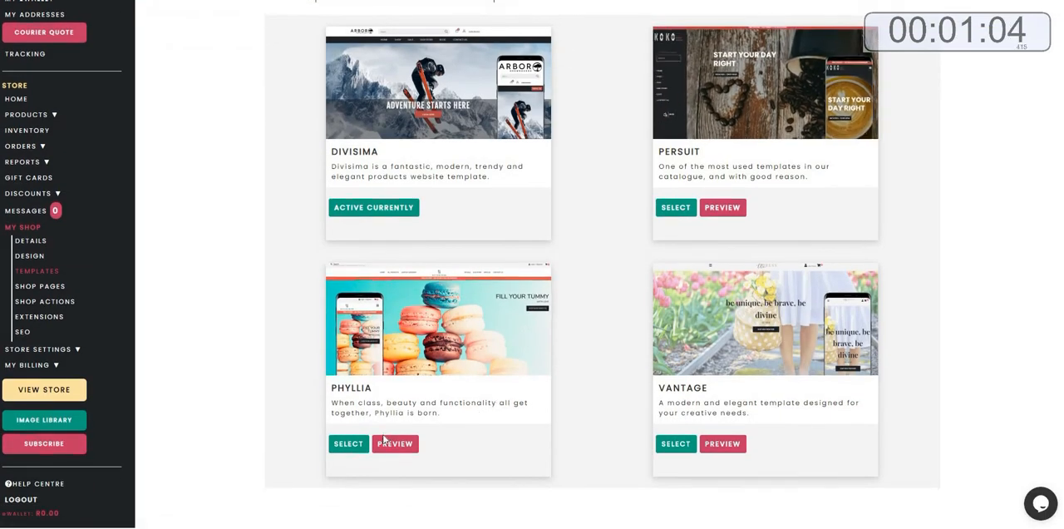
click(384, 441)
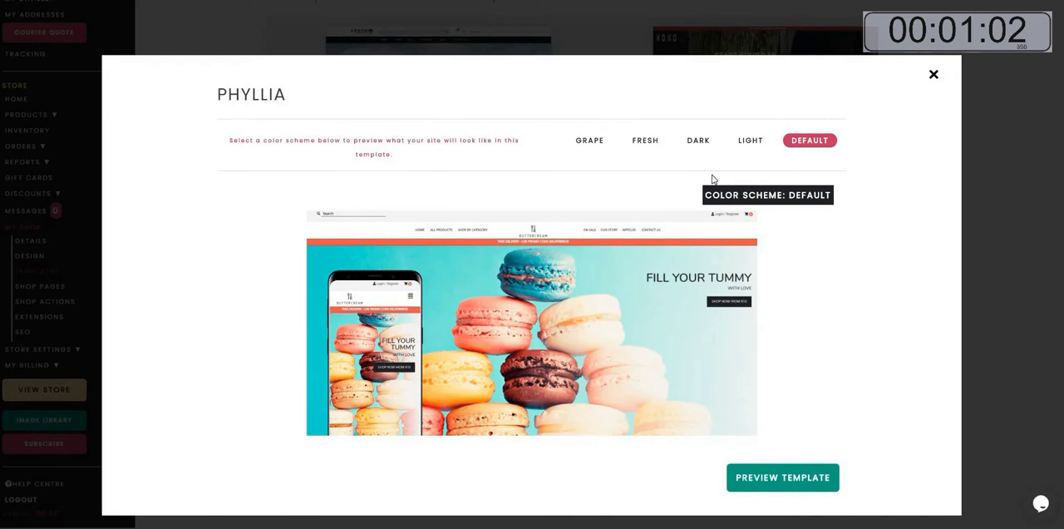
click(748, 142)
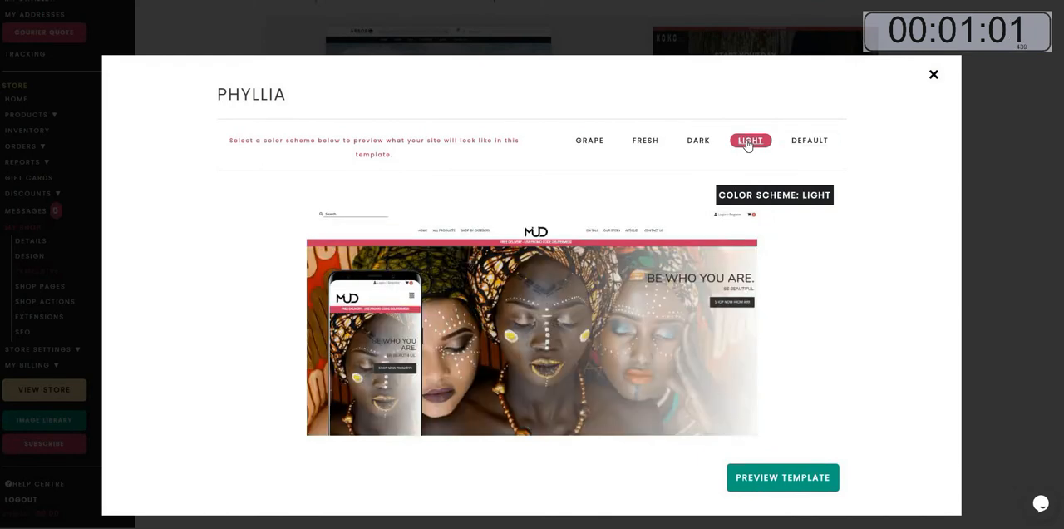
click(773, 481)
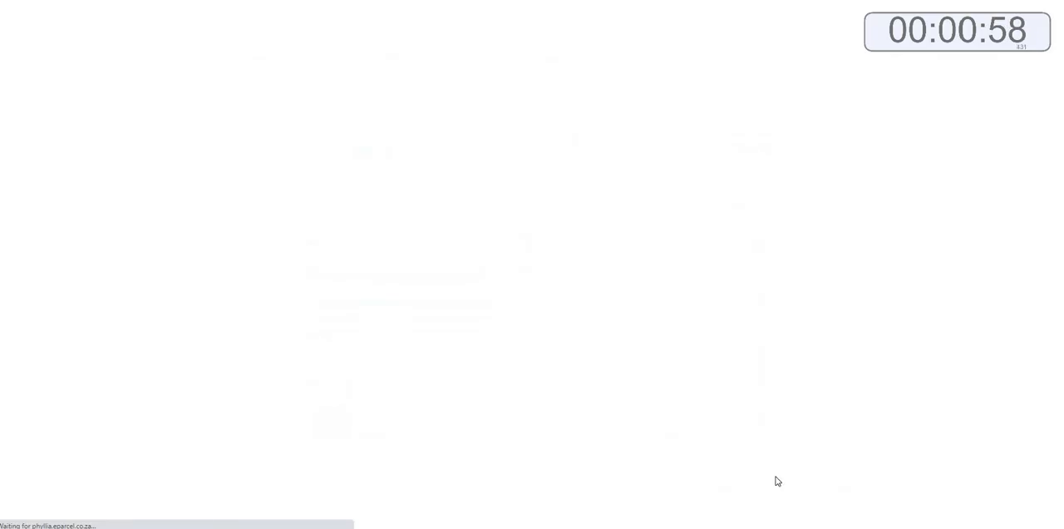
scroll(777, 482, down, 3)
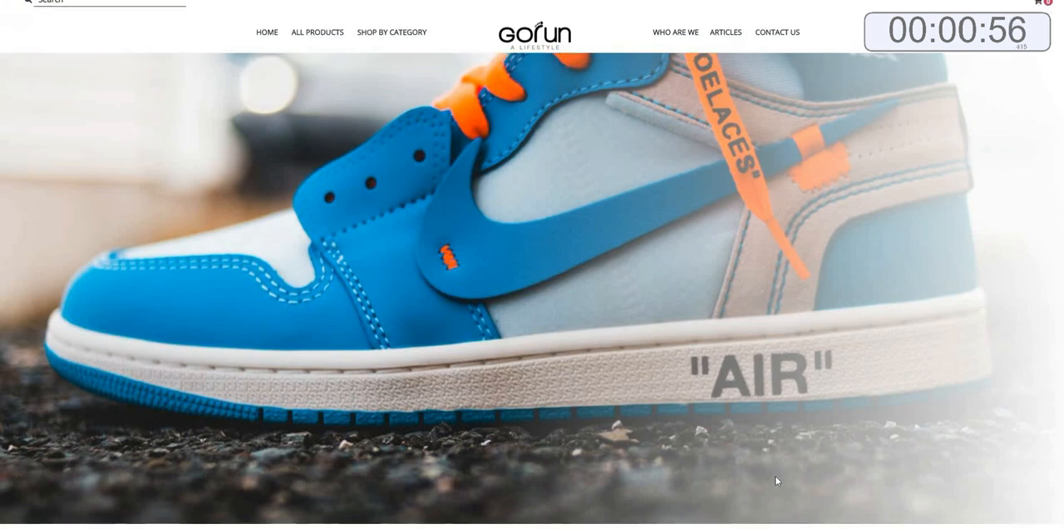
scroll(674, 240, down, 5)
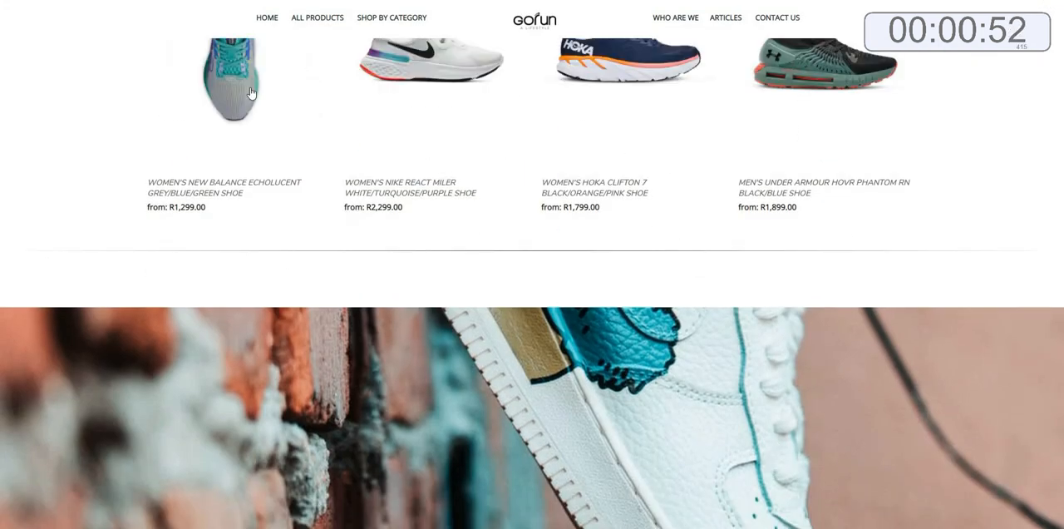
scroll(251, 93, down, 1)
scroll(252, 94, down, 3)
scroll(250, 85, down, 2)
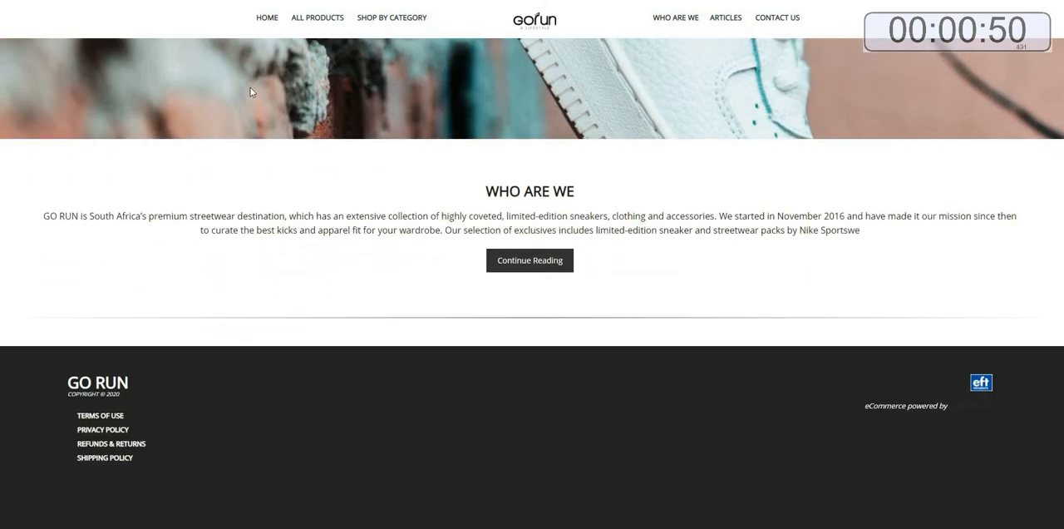
scroll(250, 92, up, 10)
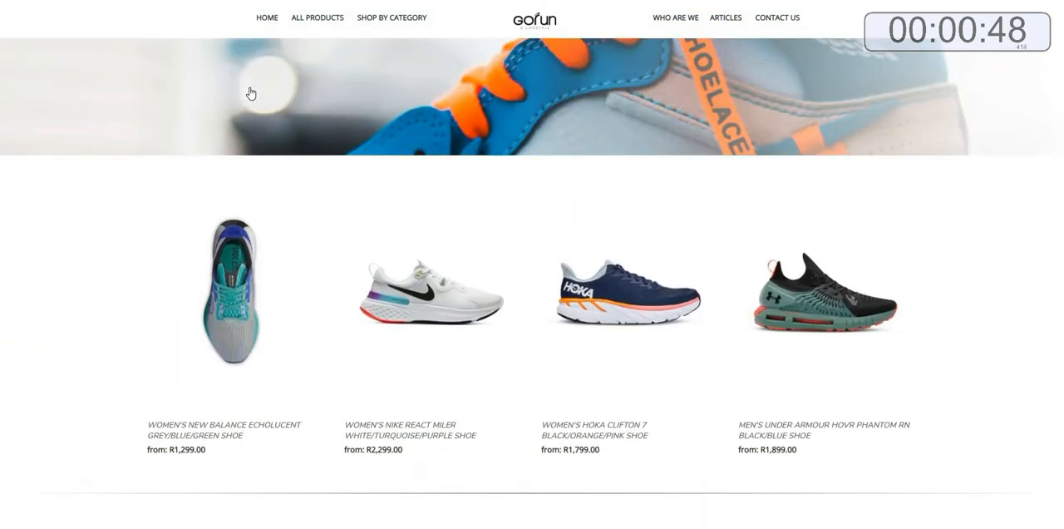
scroll(250, 92, up, 1)
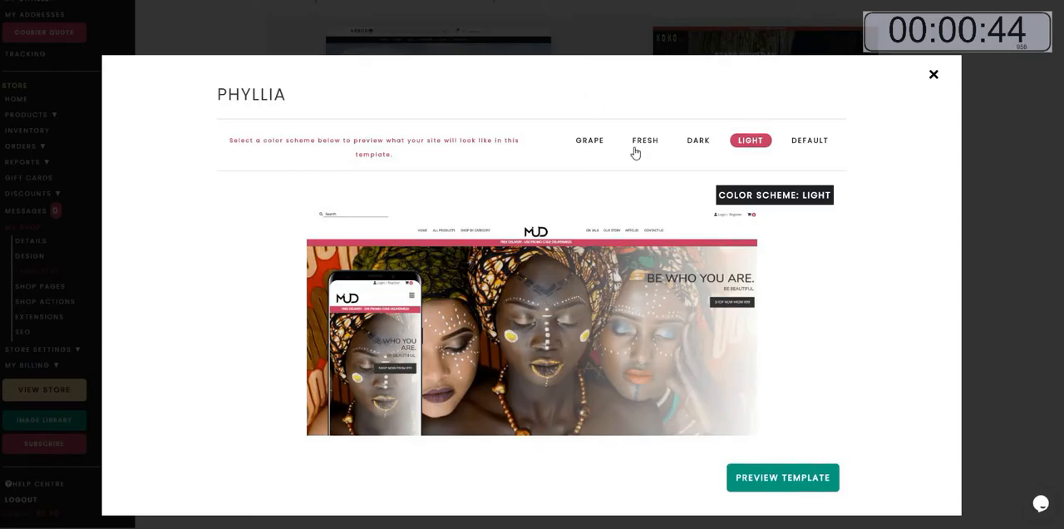
Preview the Phyllia template's store in the Fresh colour scheme, then close the preview.
click(637, 143)
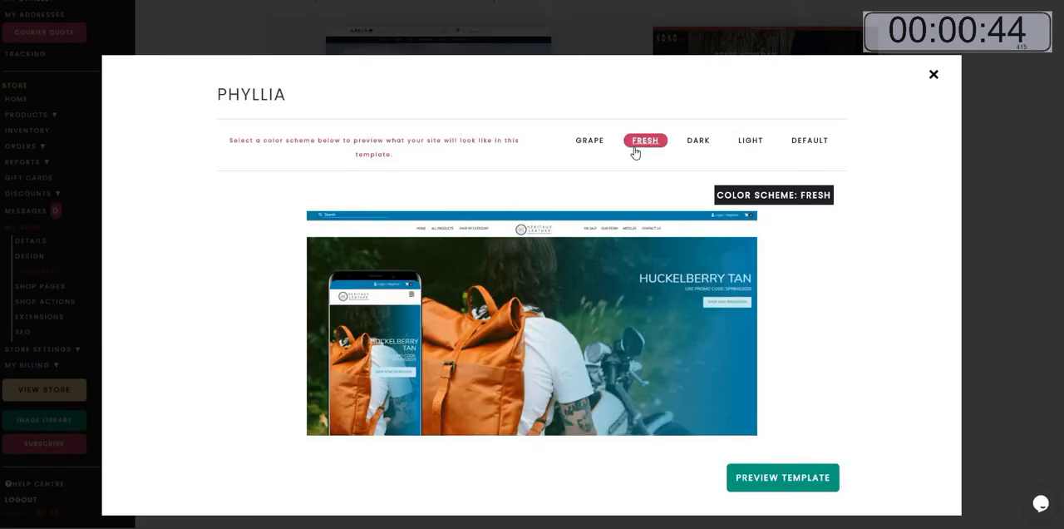
click(754, 489)
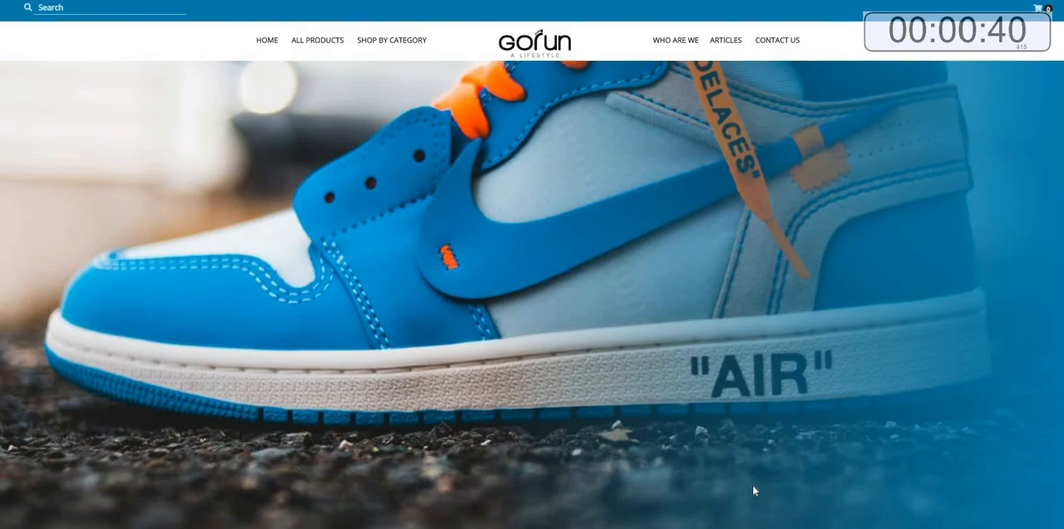
scroll(755, 490, down, 4)
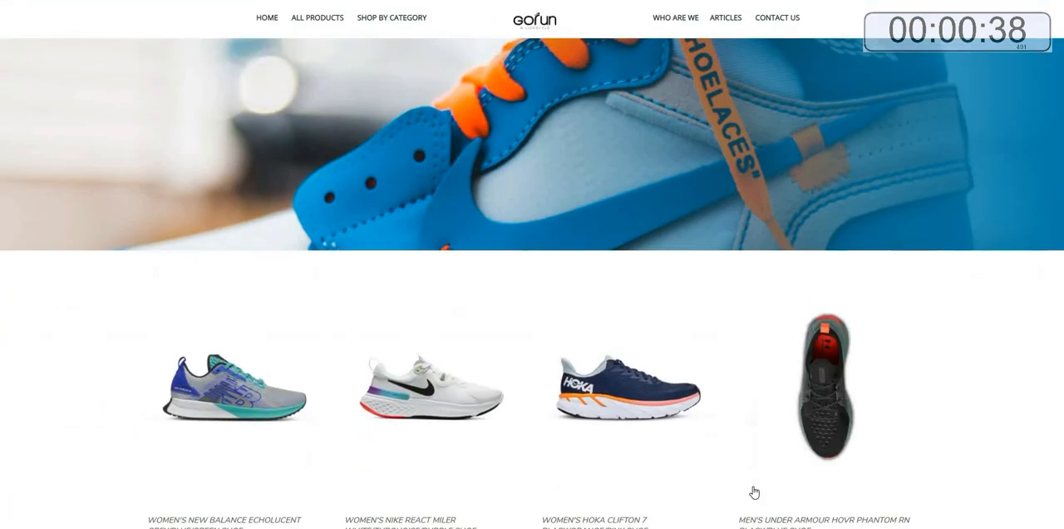
scroll(754, 492, down, 8)
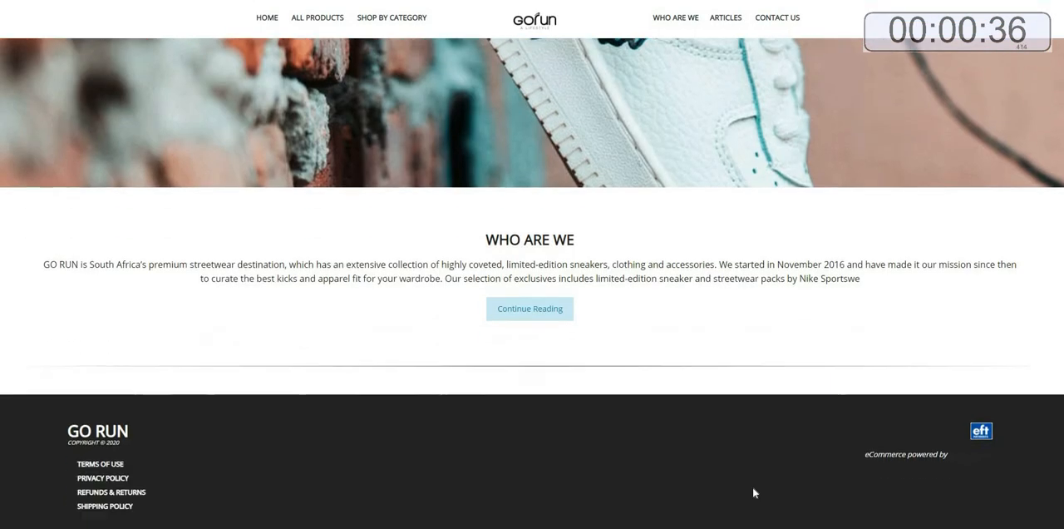
scroll(753, 492, down, 1)
scroll(754, 493, up, 13)
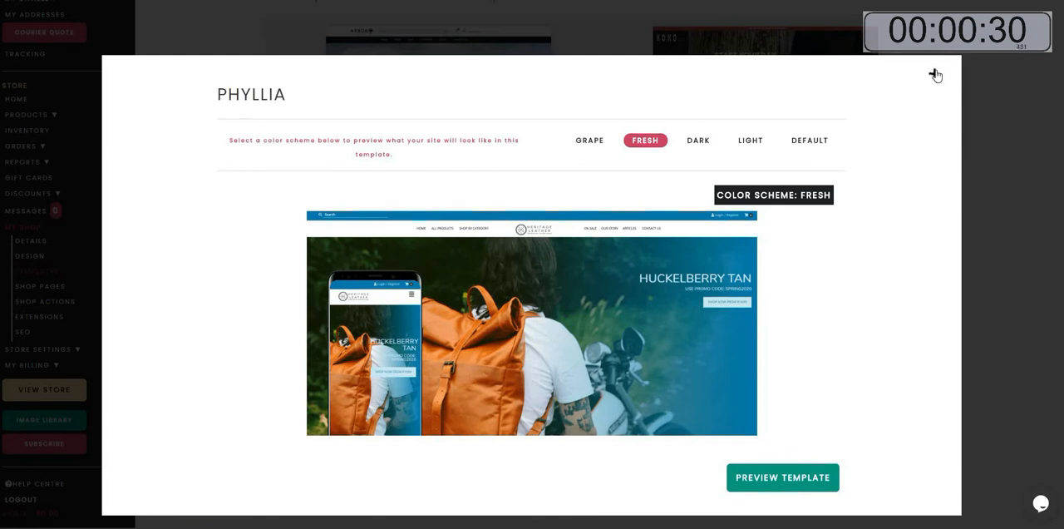
click(934, 73)
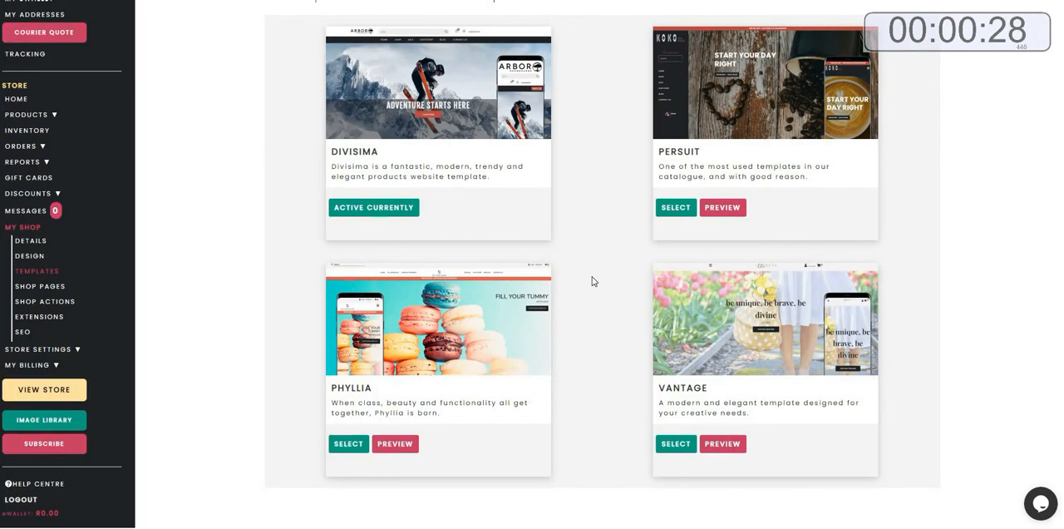
Switch the store to the Phyllia template with the Fresh colour scheme and confirm the update.
click(342, 446)
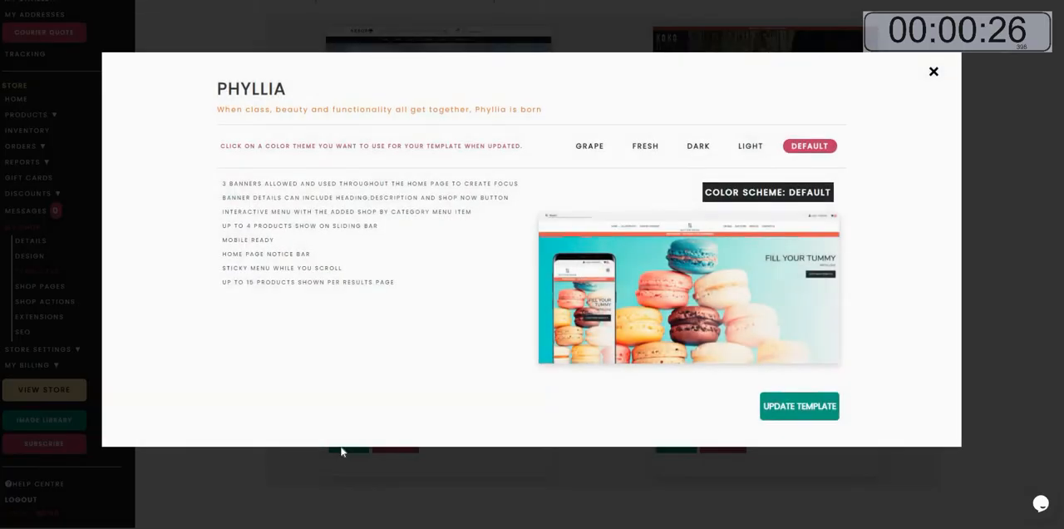
click(649, 153)
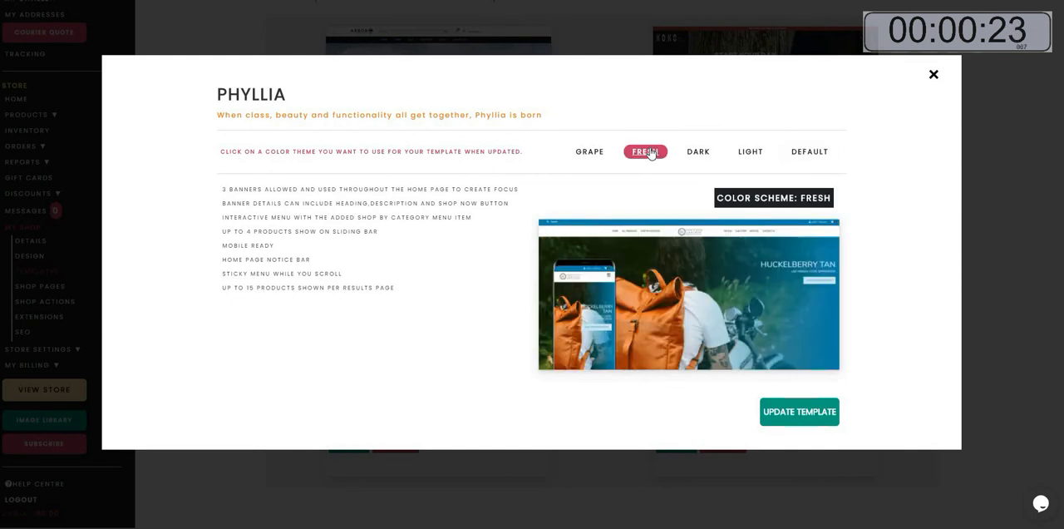
click(792, 421)
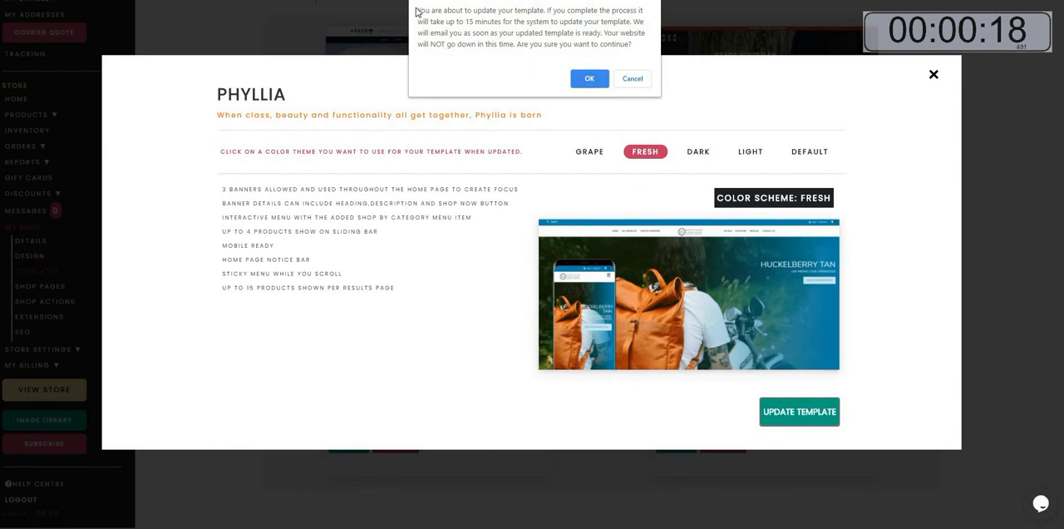
drag(420, 10, 645, 40)
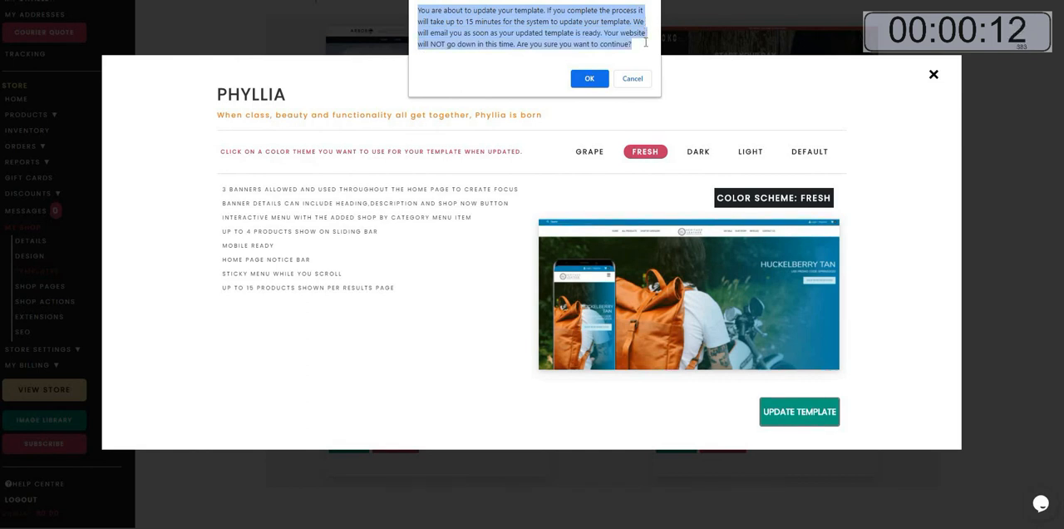
click(596, 80)
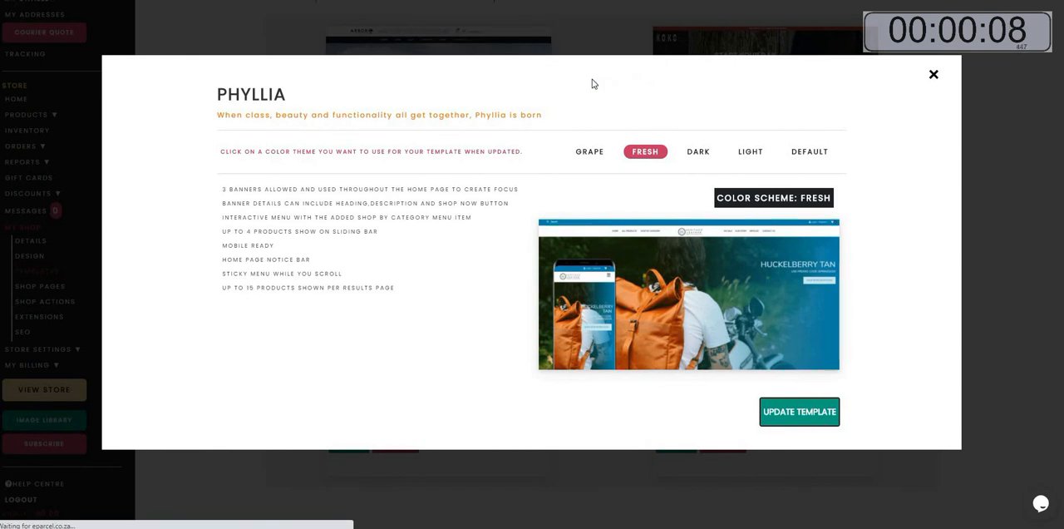
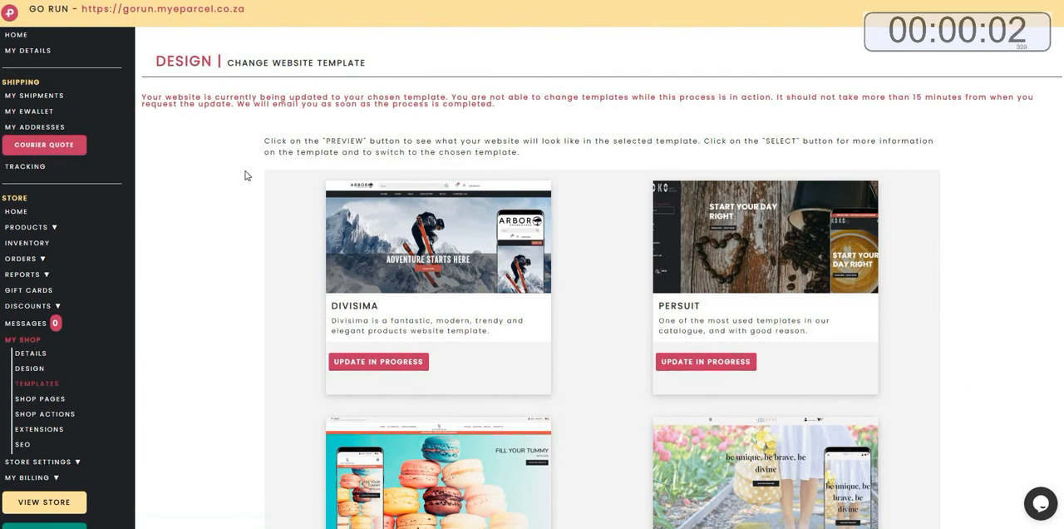
Open the live store from the dashboard and browse the Womens Running Shoes category.
click(19, 36)
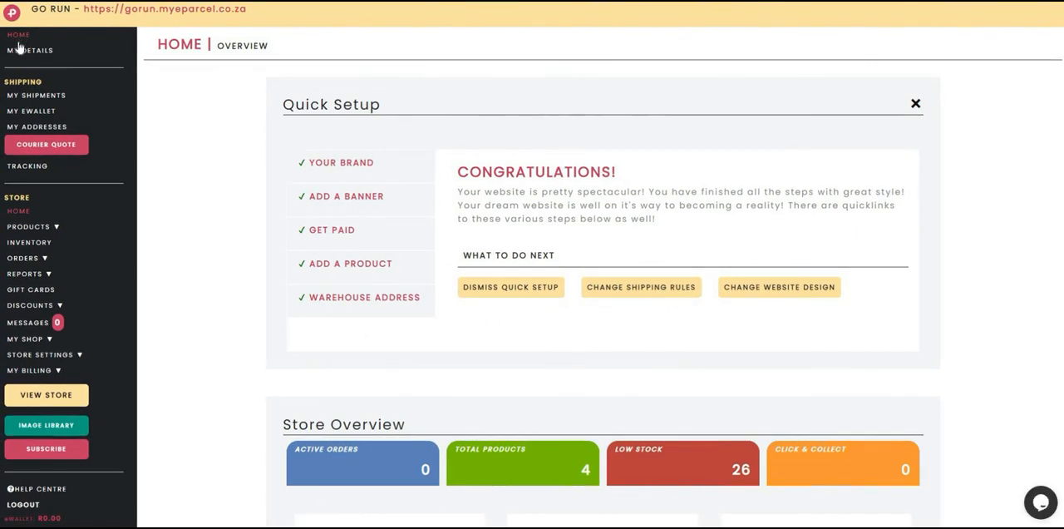
click(36, 394)
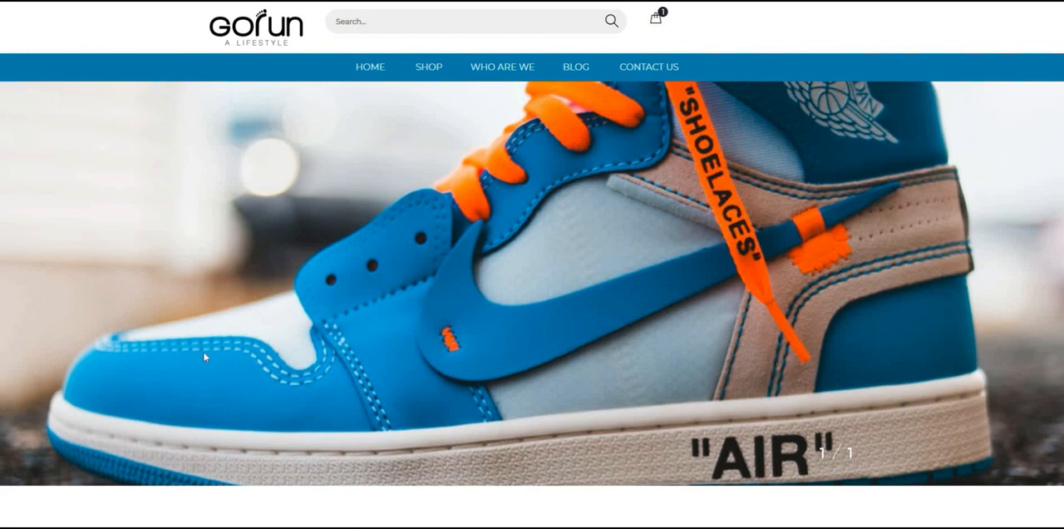
mouse_move(430, 73)
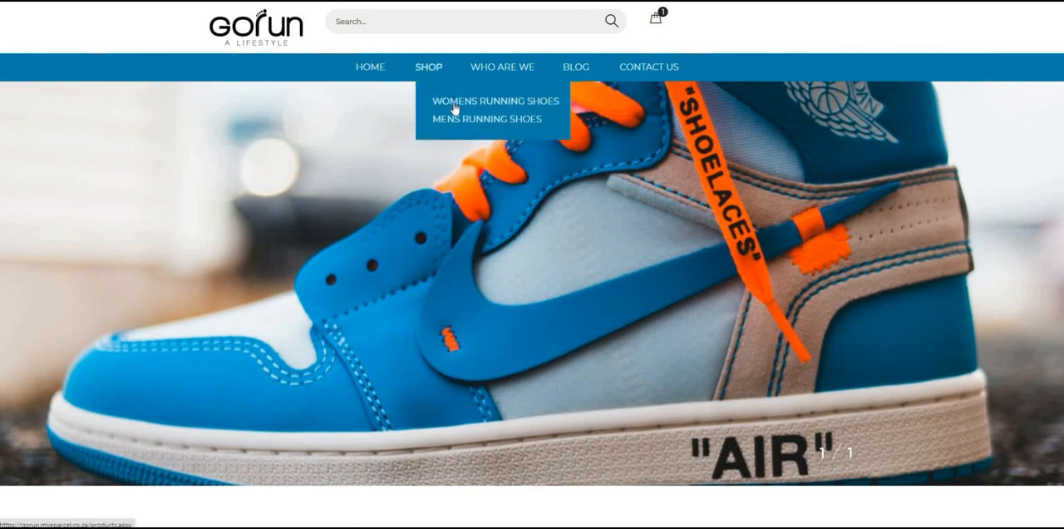
click(458, 106)
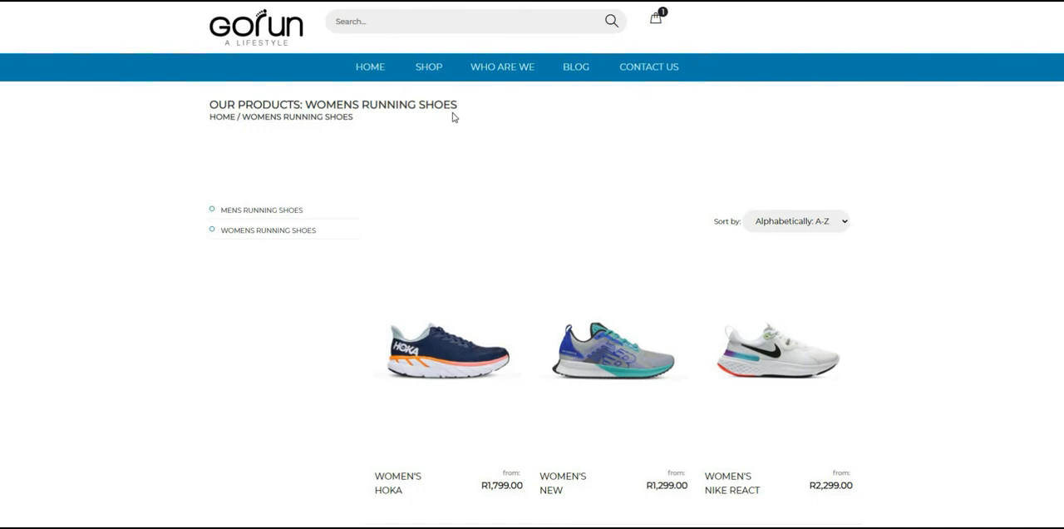
Sort the women's running shoes by Price: Low-High.
scroll(706, 221, down, 2)
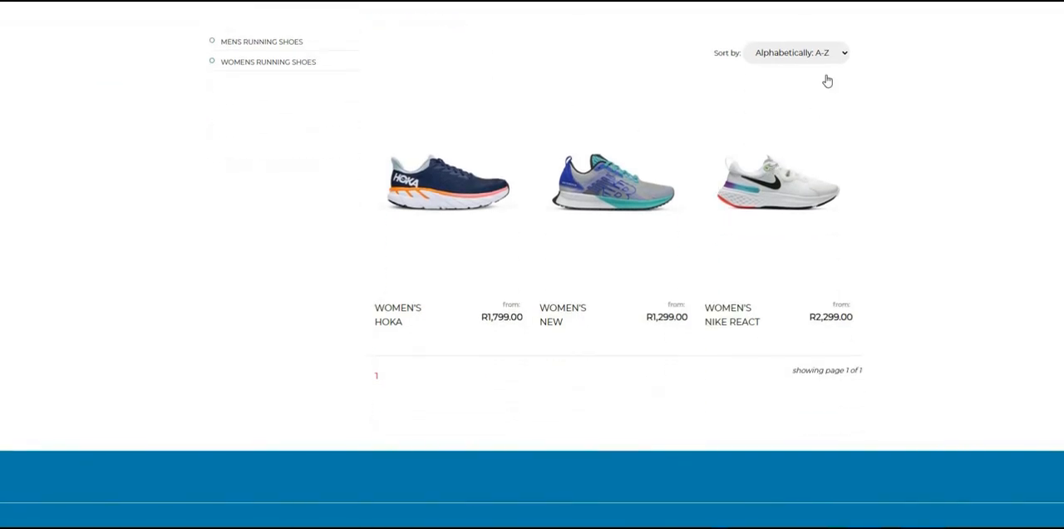
click(838, 57)
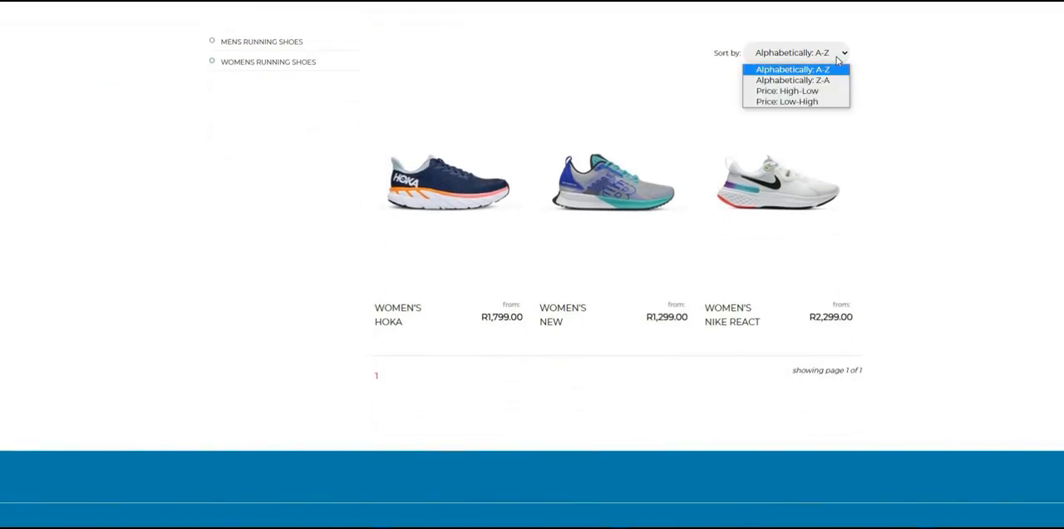
click(821, 102)
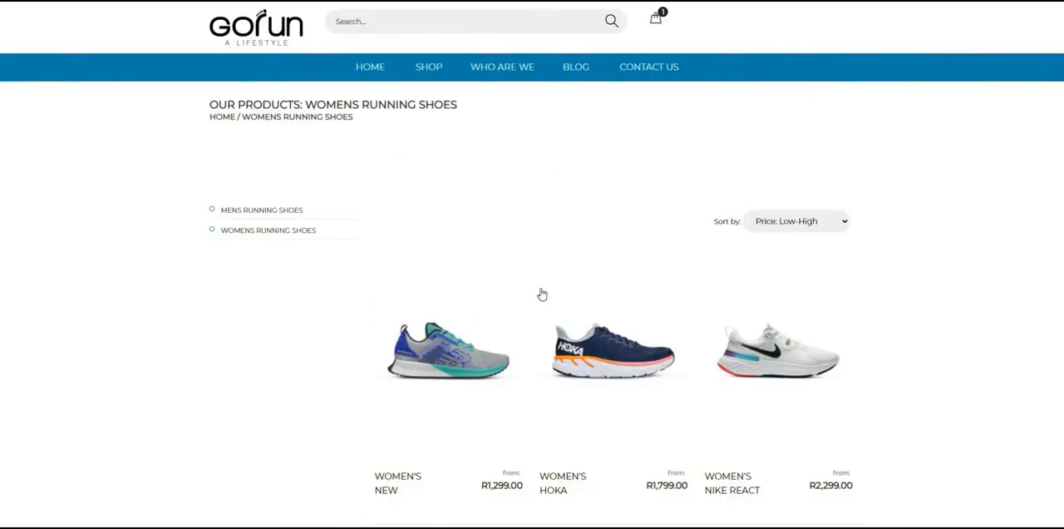
Add the Women's New Balance Echolucent shoe in size UK6 to the cart and view the cart.
click(451, 357)
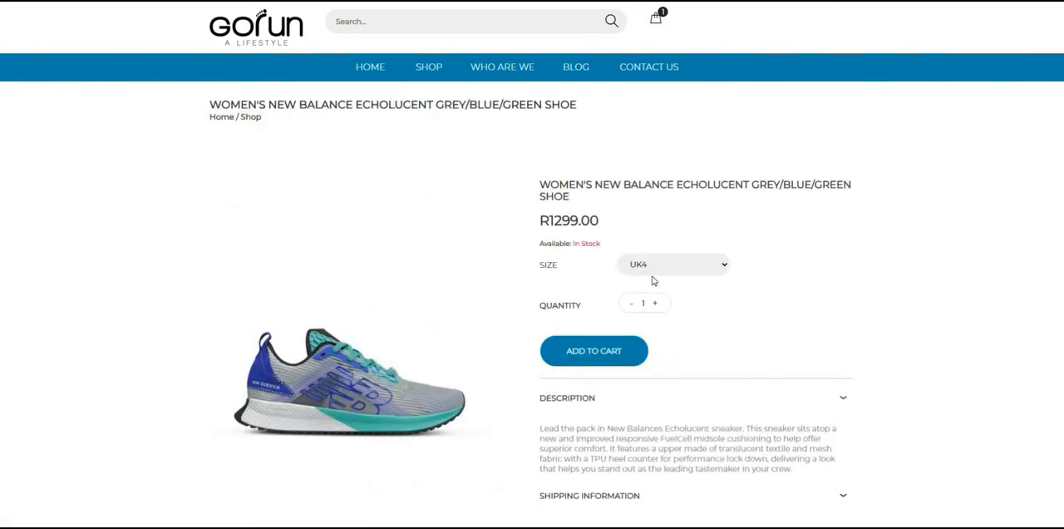
click(660, 273)
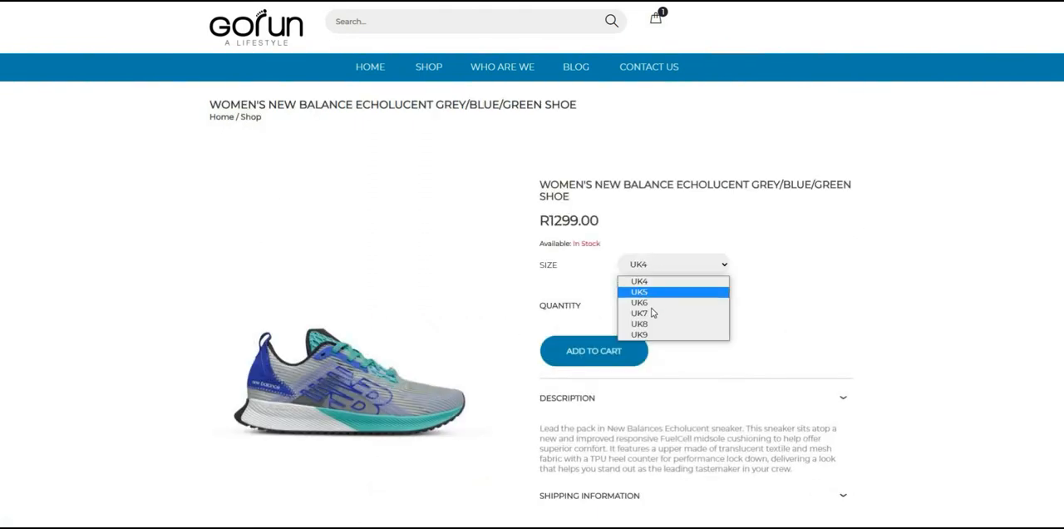
click(652, 305)
click(586, 356)
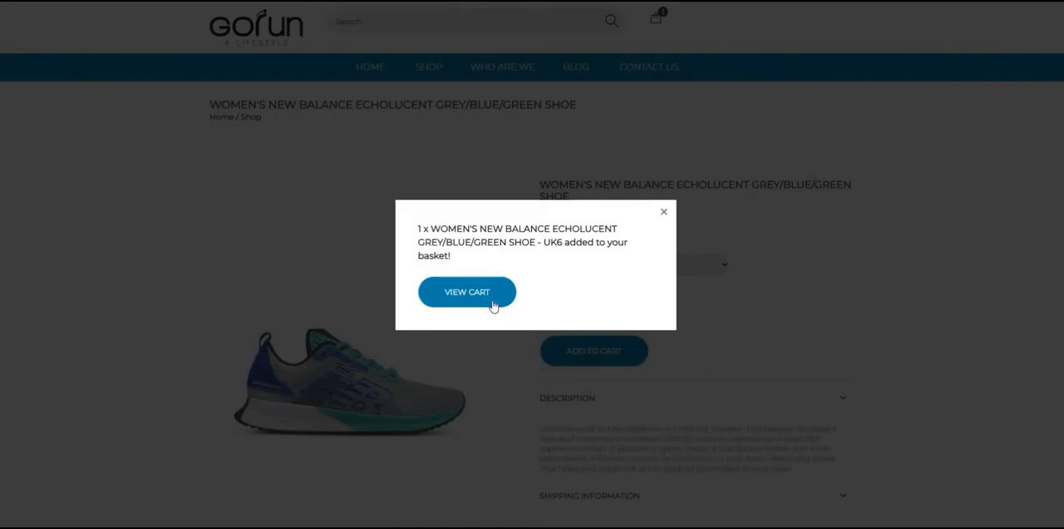
click(491, 302)
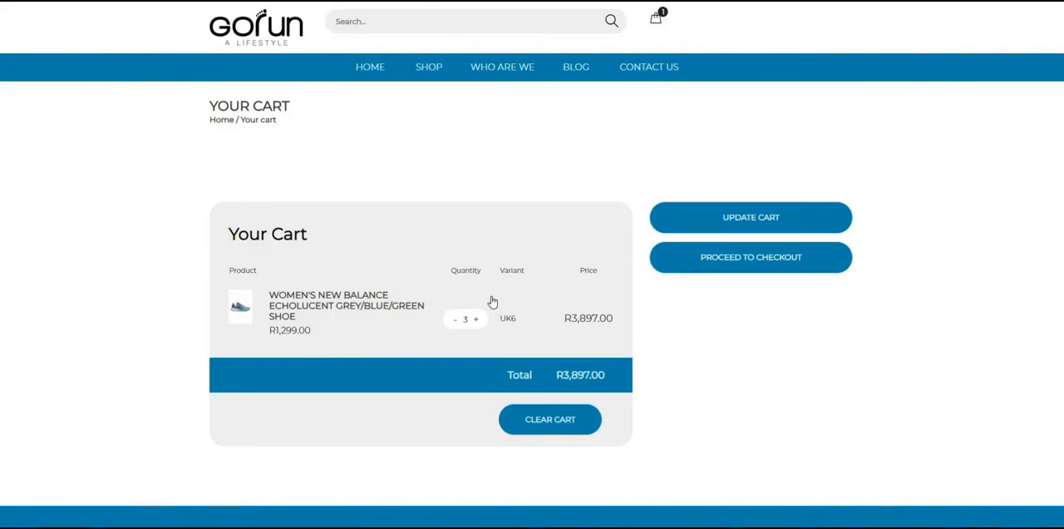
Reduce the shoe's cart quantity to 1 and try to proceed to checkout.
click(453, 322)
click(731, 257)
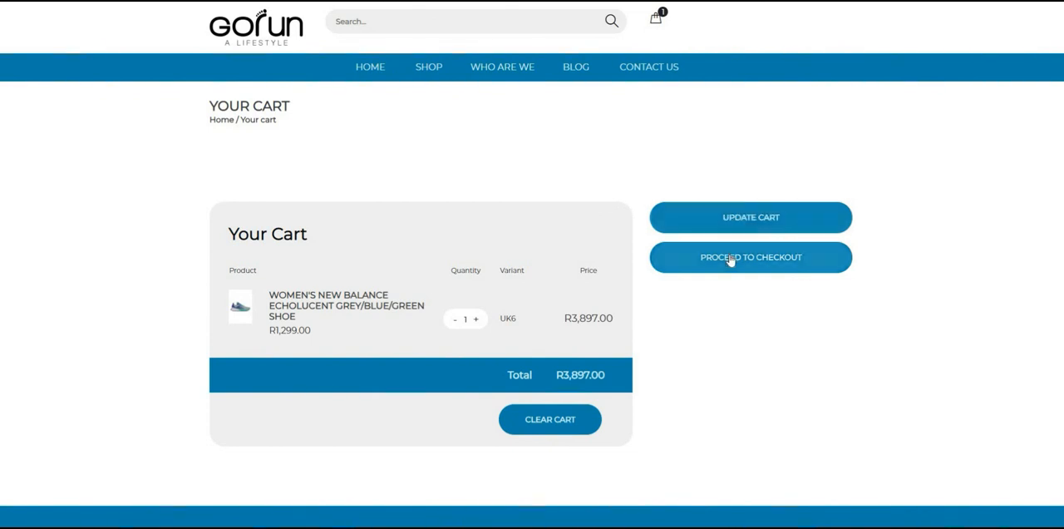
Open the Contact Us page and review its contact details and form.
click(657, 69)
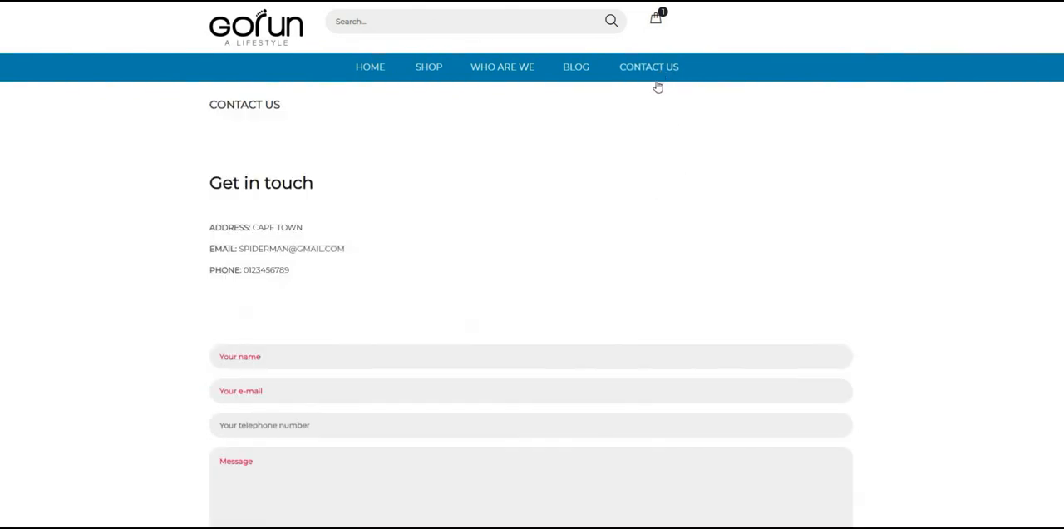
scroll(653, 99, down, 2)
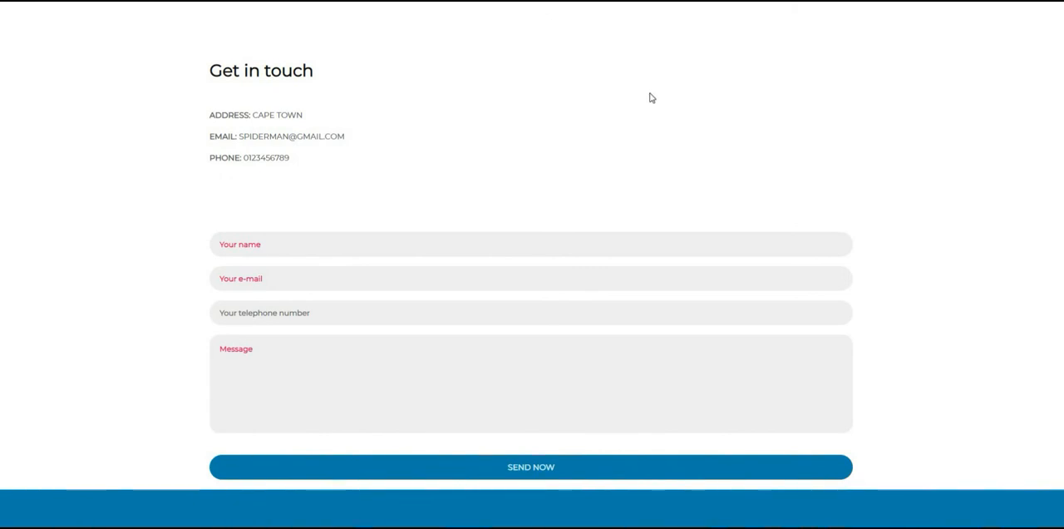
scroll(604, 99, up, 2)
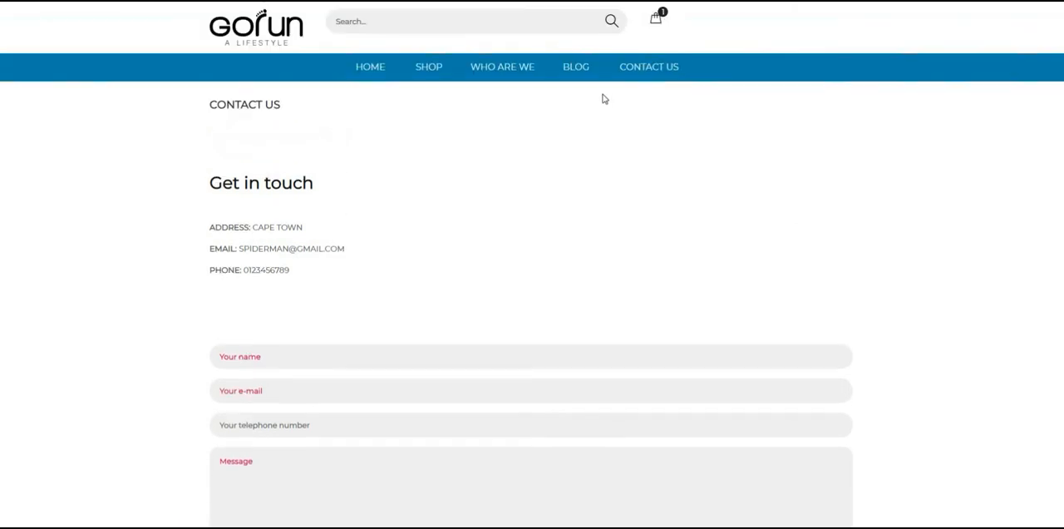
Open the Who Are We page and review its content.
click(511, 76)
scroll(511, 75, down, 5)
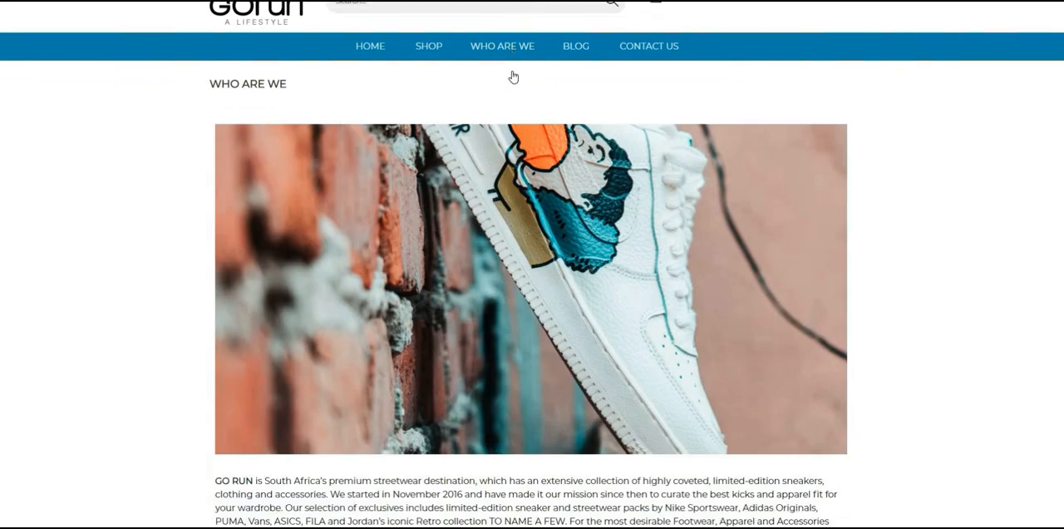
scroll(435, 69, up, 5)
Return to the store's home page and scroll through its featured products and footer.
click(381, 69)
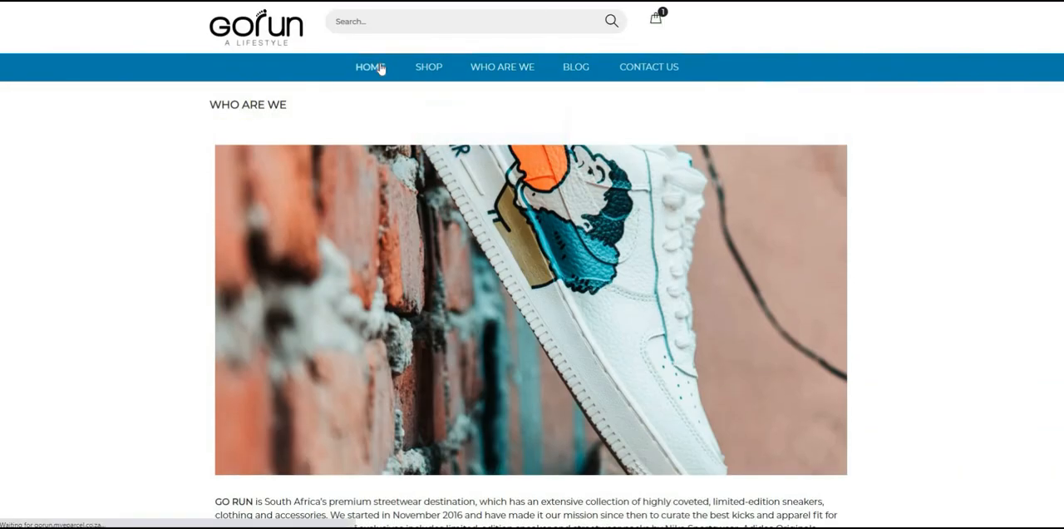
scroll(380, 70, down, 3)
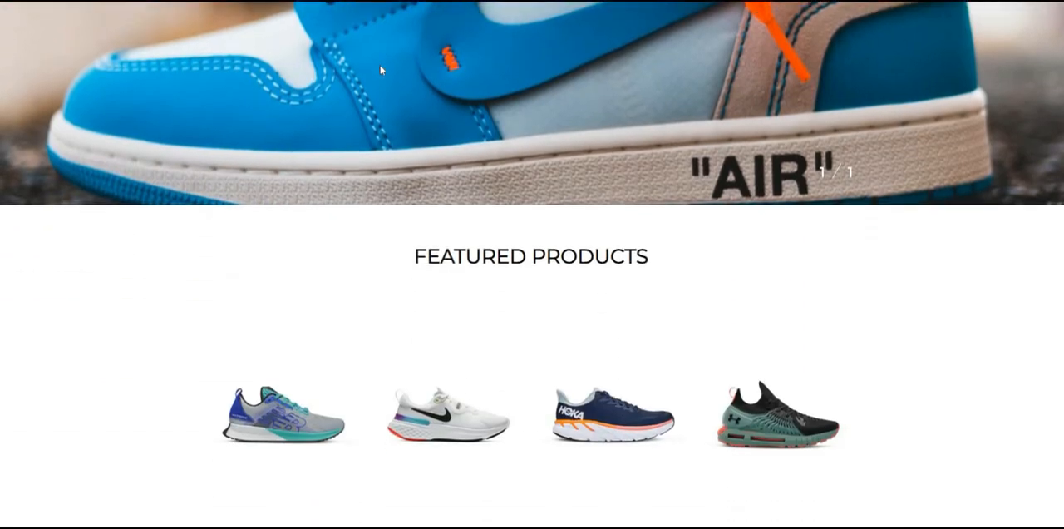
scroll(380, 70, down, 5)
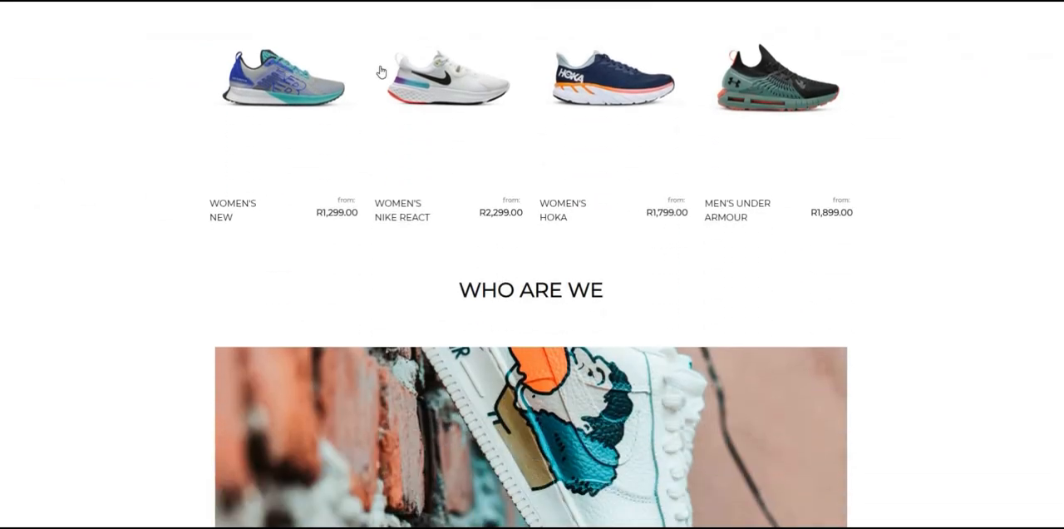
scroll(380, 70, down, 5)
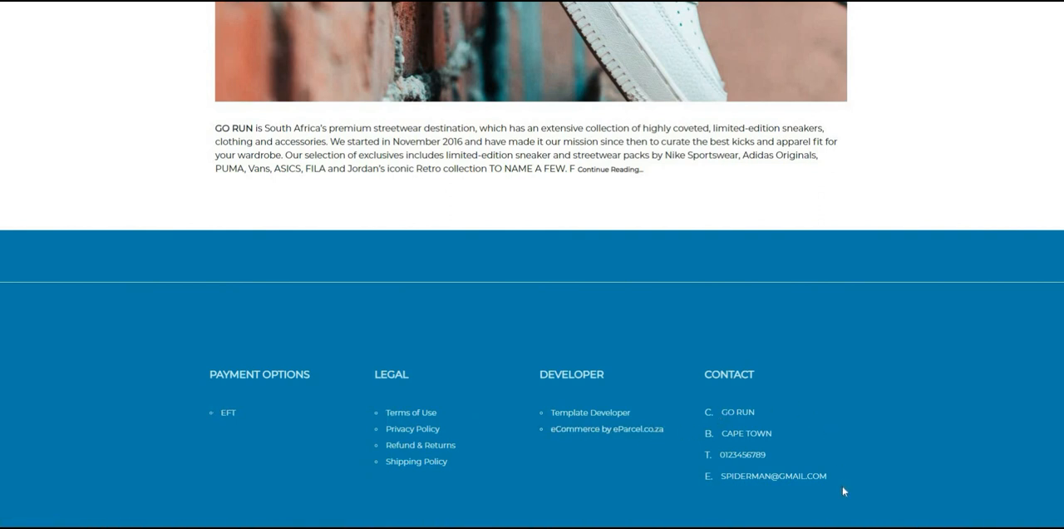
scroll(842, 490, up, 8)
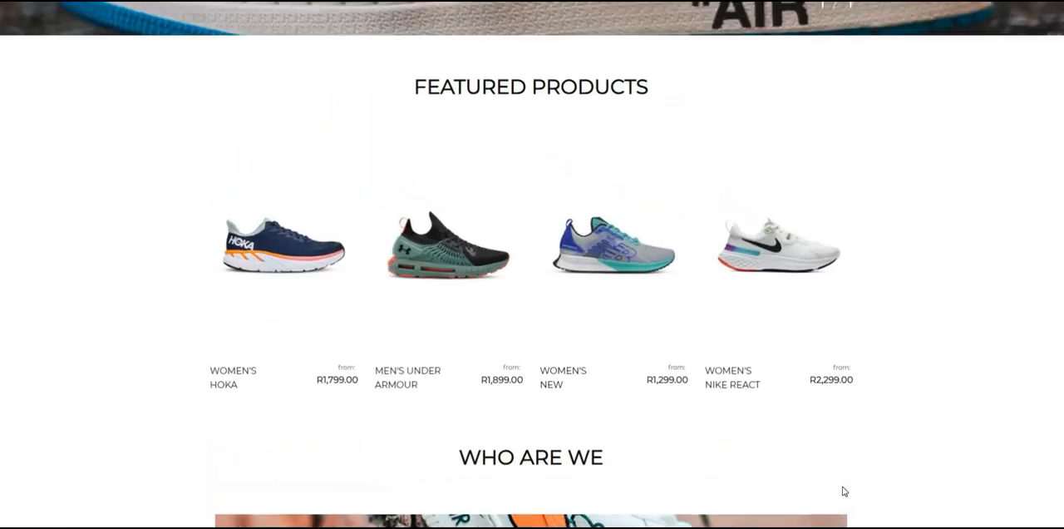
scroll(842, 491, up, 5)
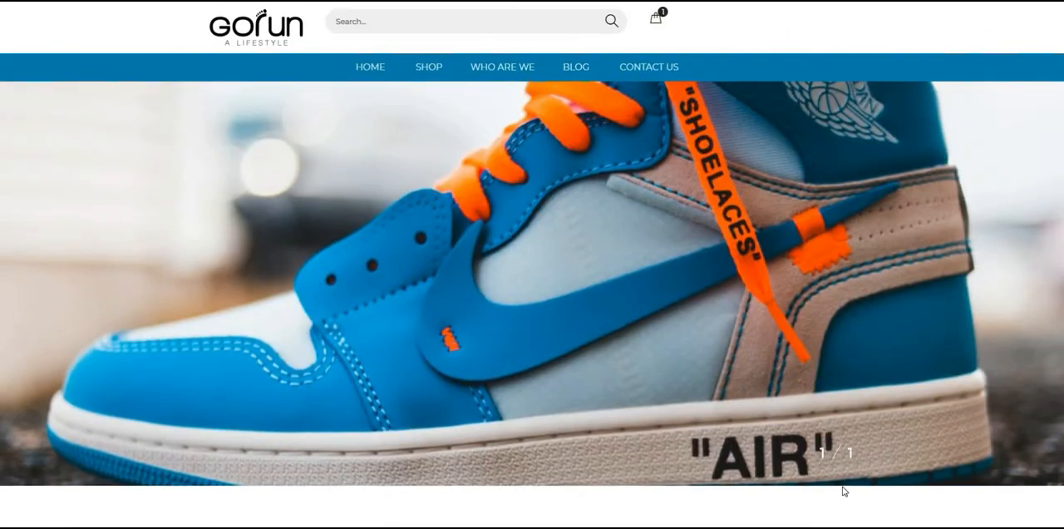